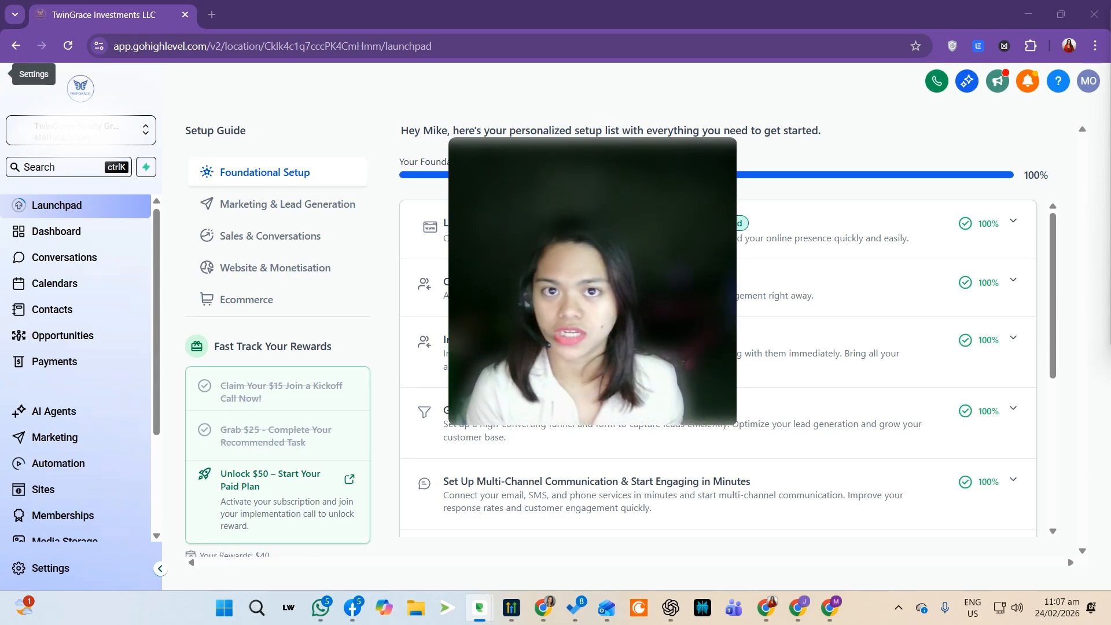
Step: Open the HighLevel Support Portal at help.gohighlevel.com in a new browser tab
key(alt+Tab)
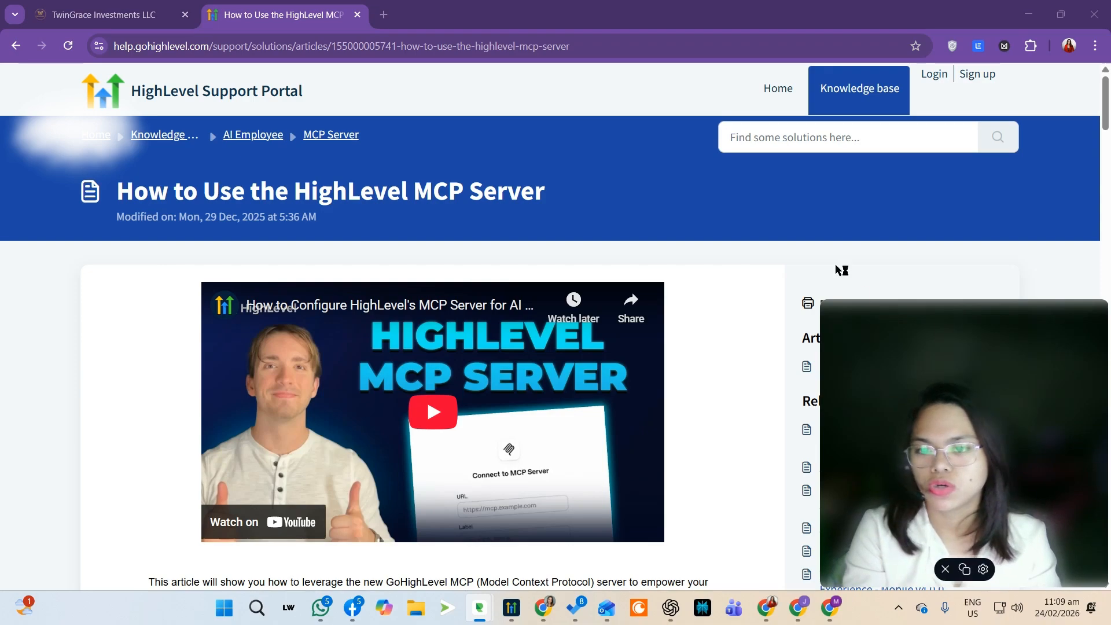
drag(194, 187, 300, 189)
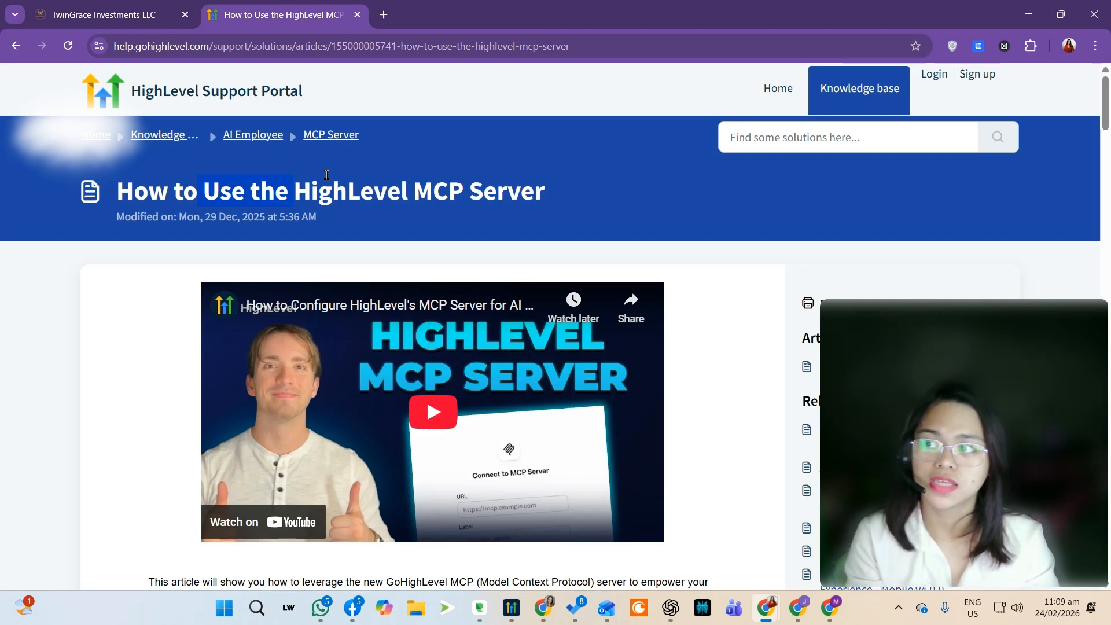
click(384, 14)
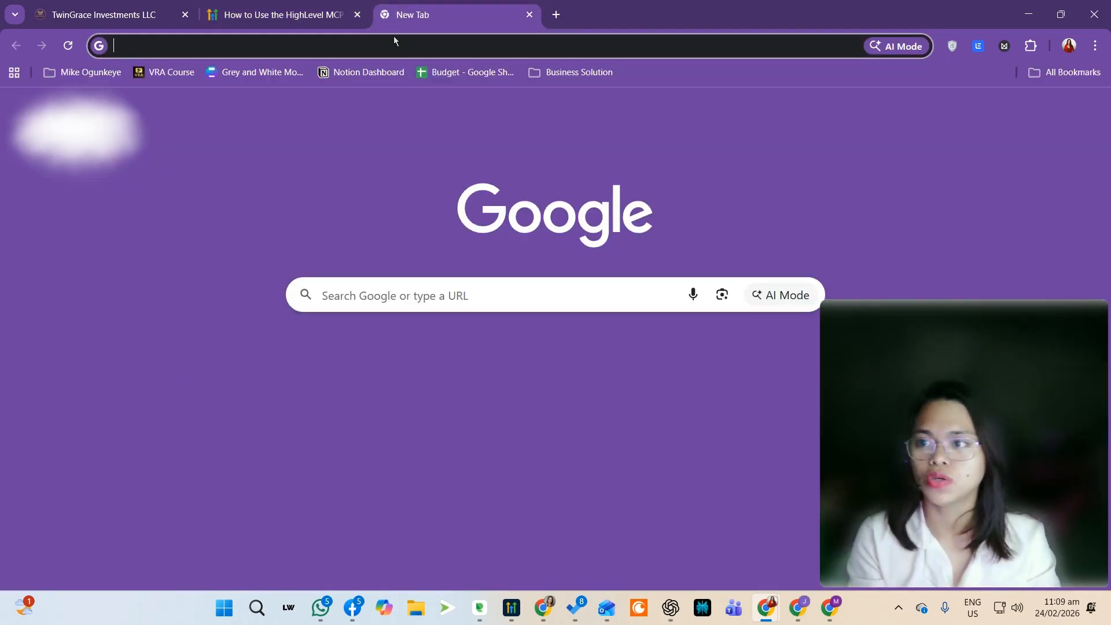
text(help)
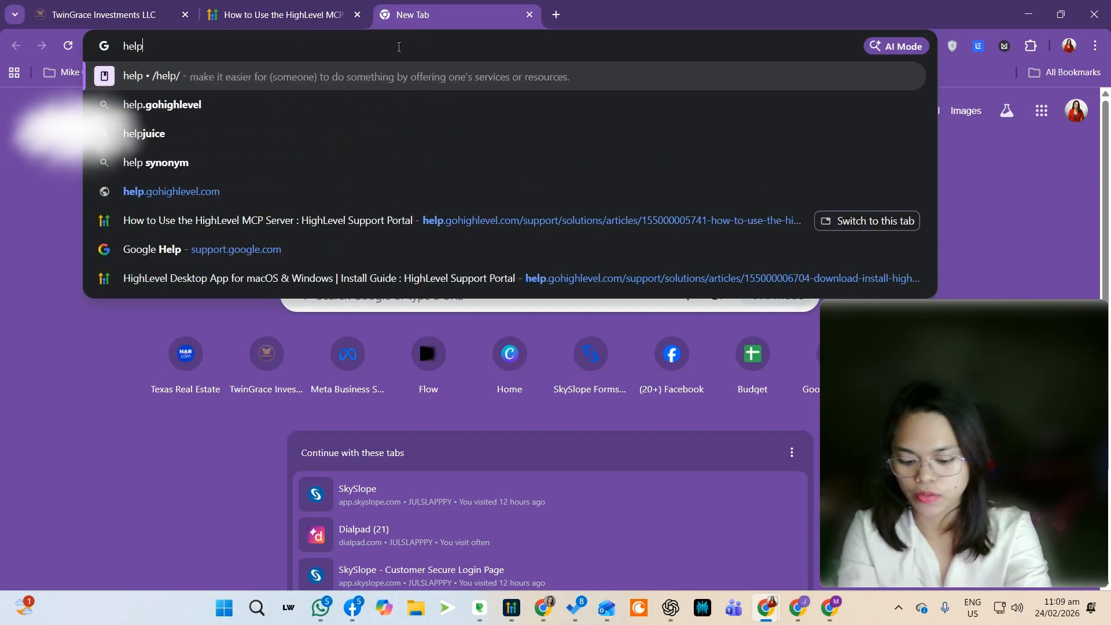
text(.gohigh)
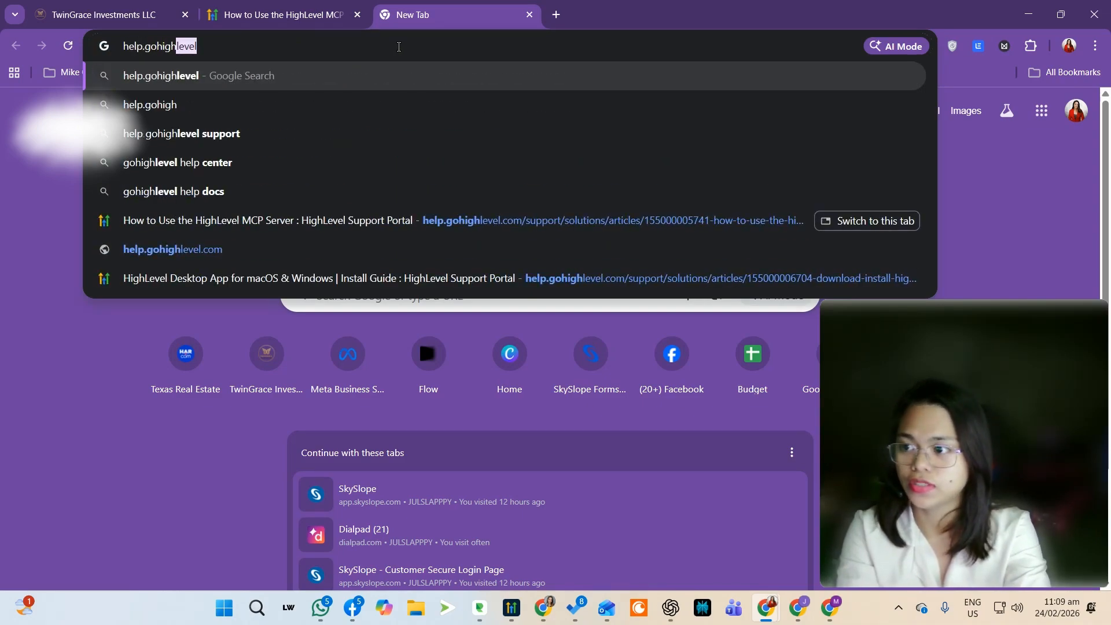
text(level.com)
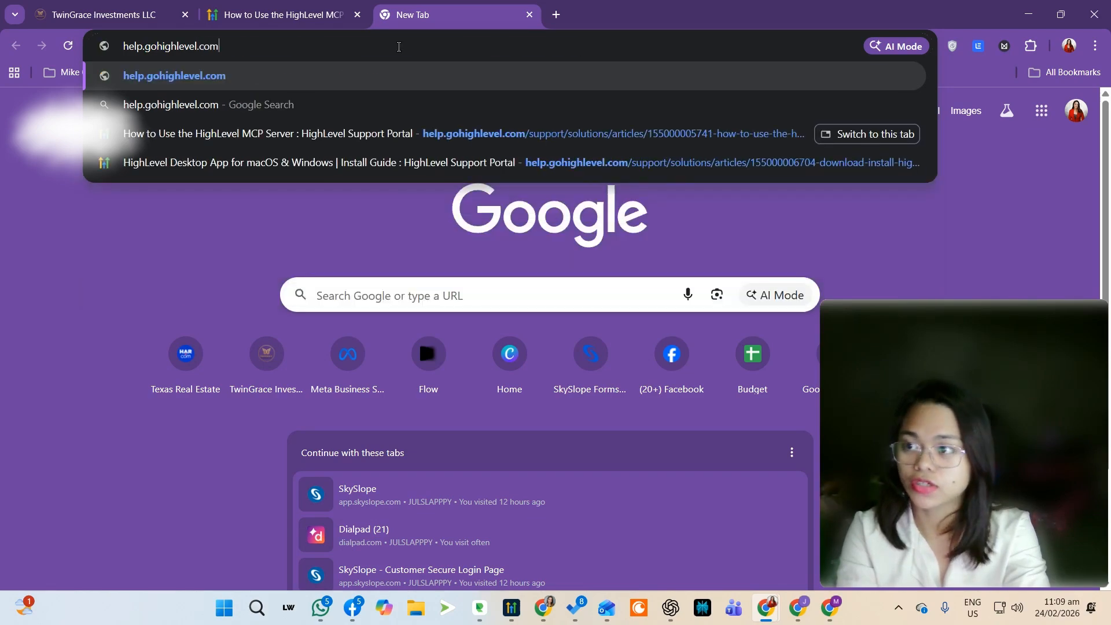
key(Return)
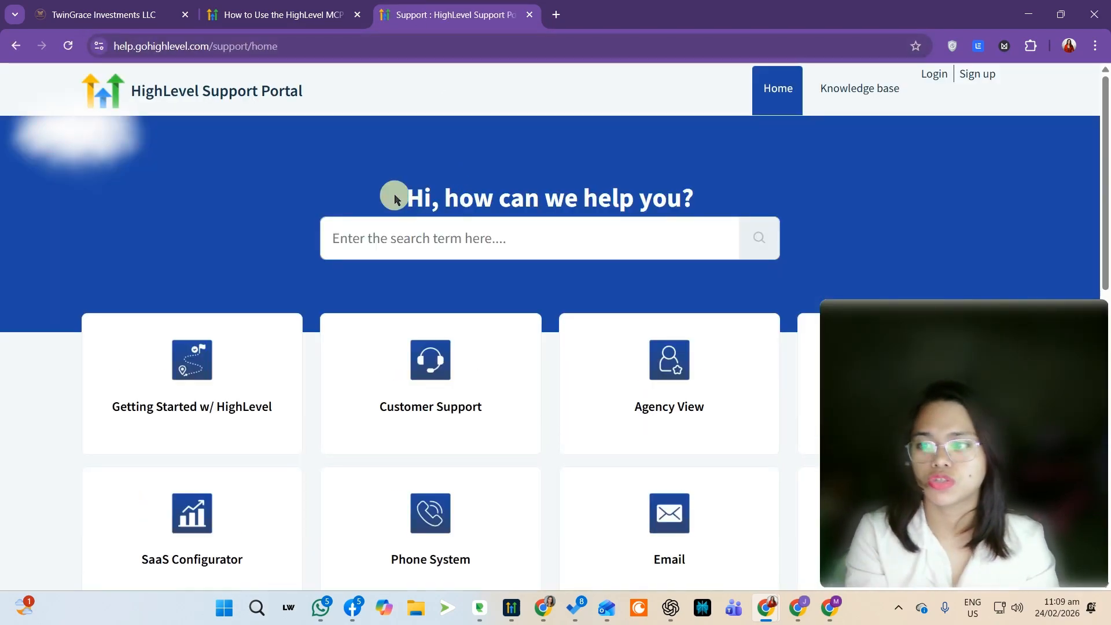
Step: Search the support portal for MCP
click(513, 238)
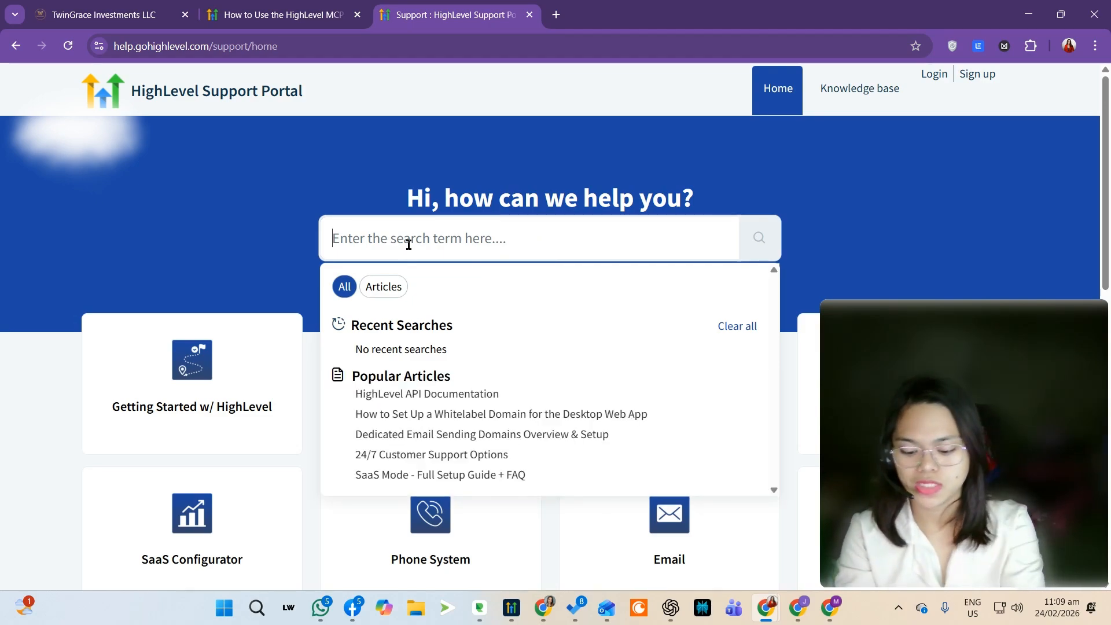
text(MCP)
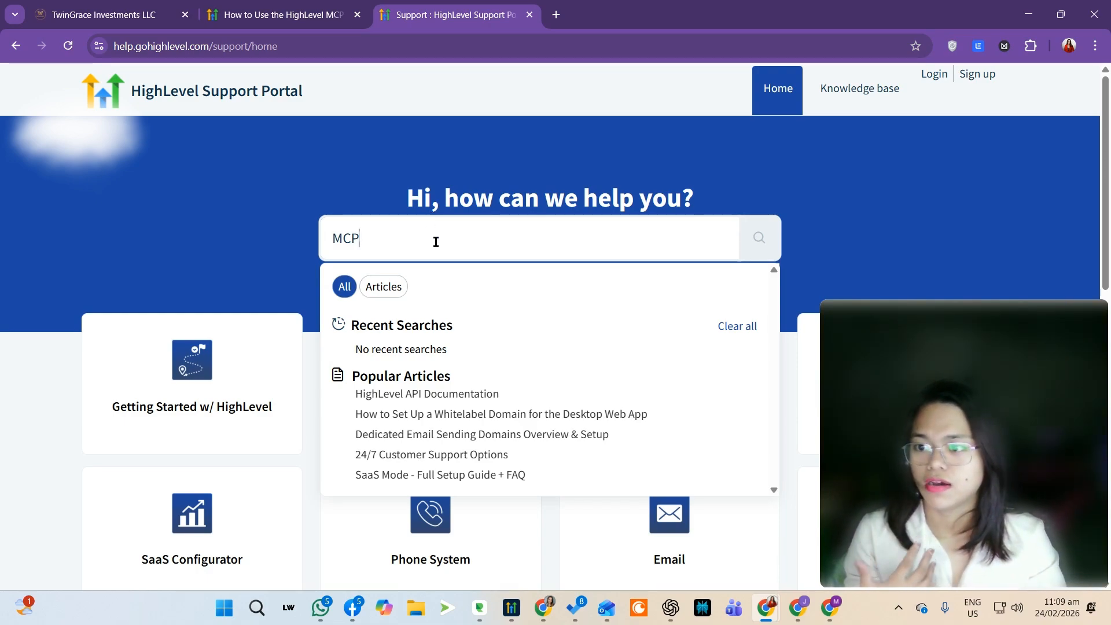
key(Return)
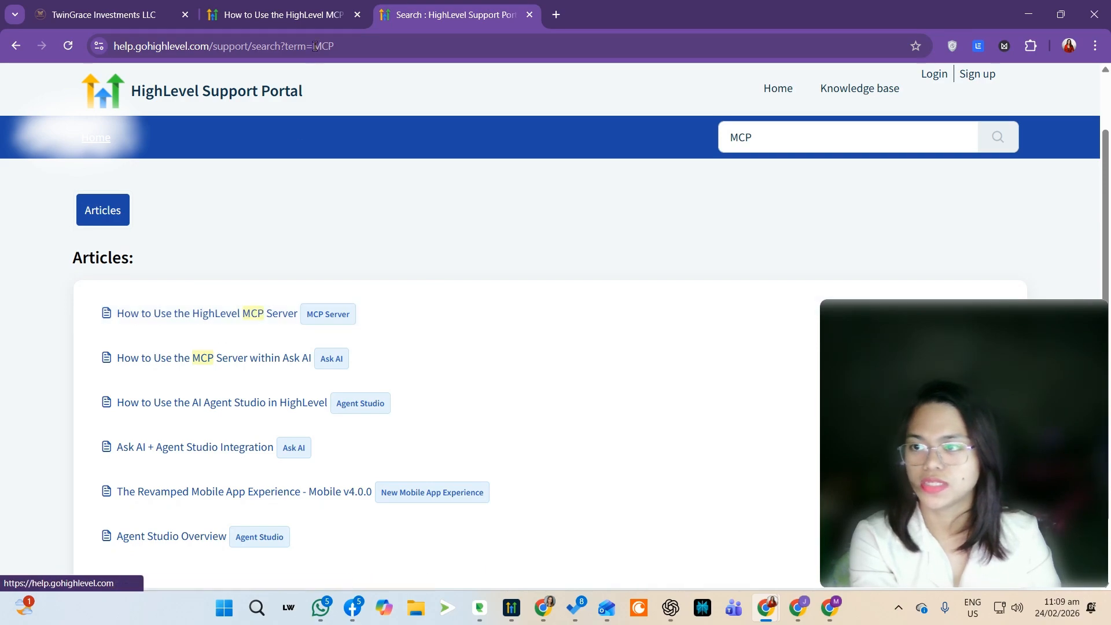
Step: Return to the open article "How to Use the HighLevel MCP Server" and read its explanation of what the MCP Server is
click(282, 15)
drag(198, 192, 294, 191)
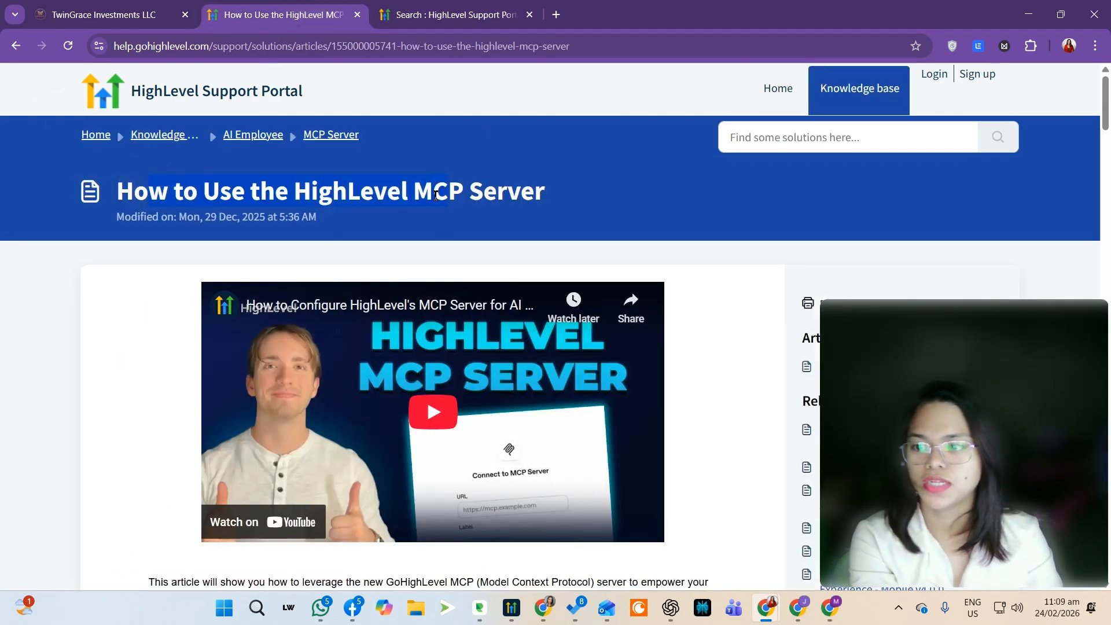
scroll(442, 211, down, 6)
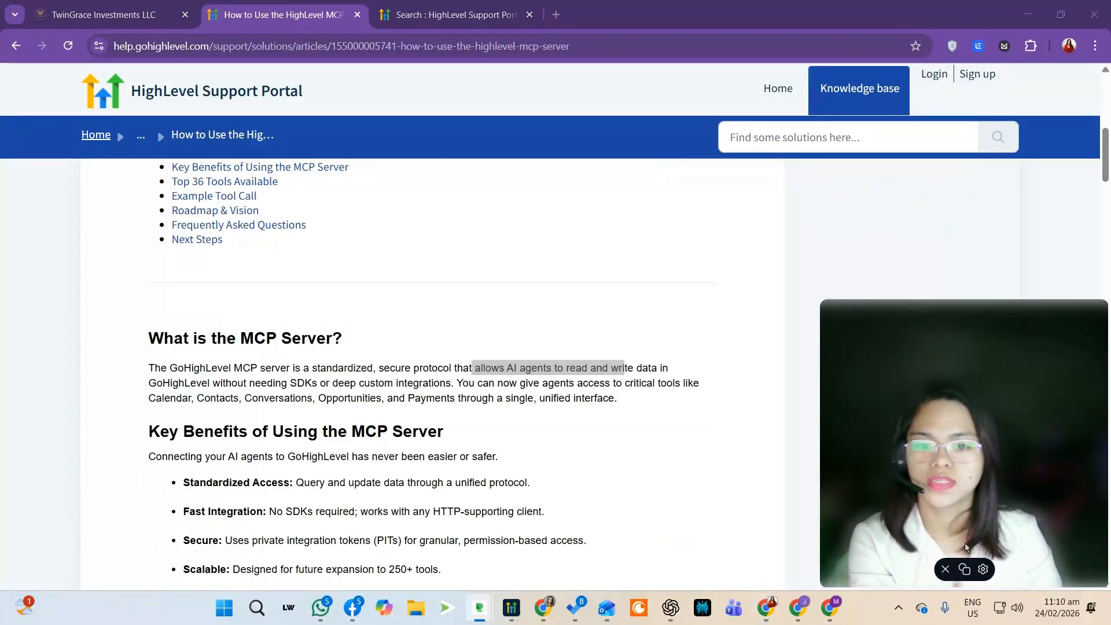
click(477, 367)
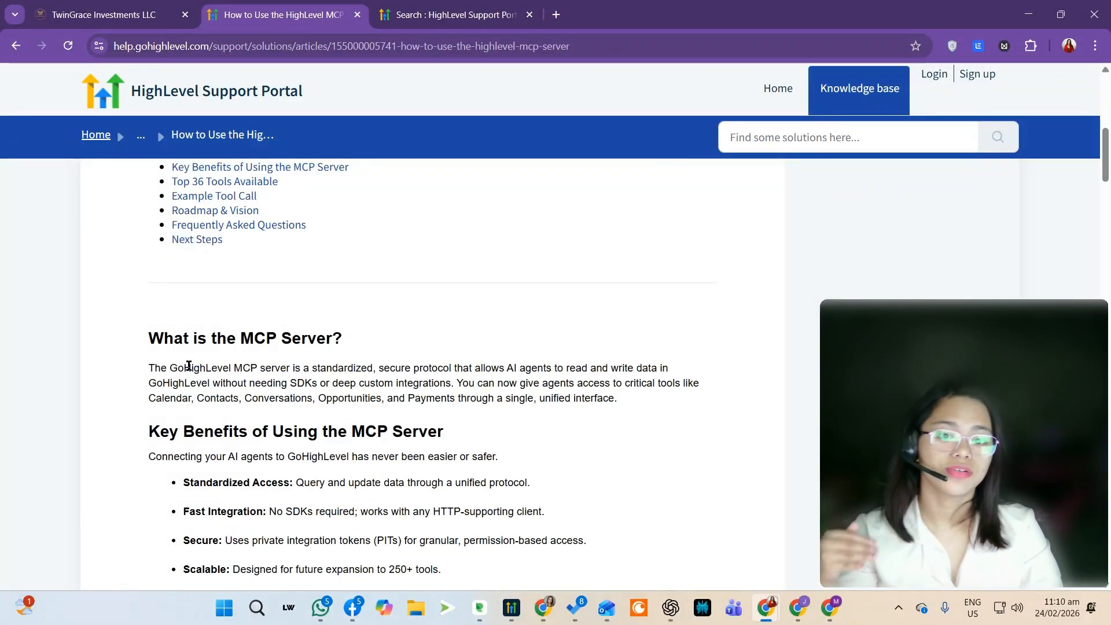
drag(191, 367, 499, 368)
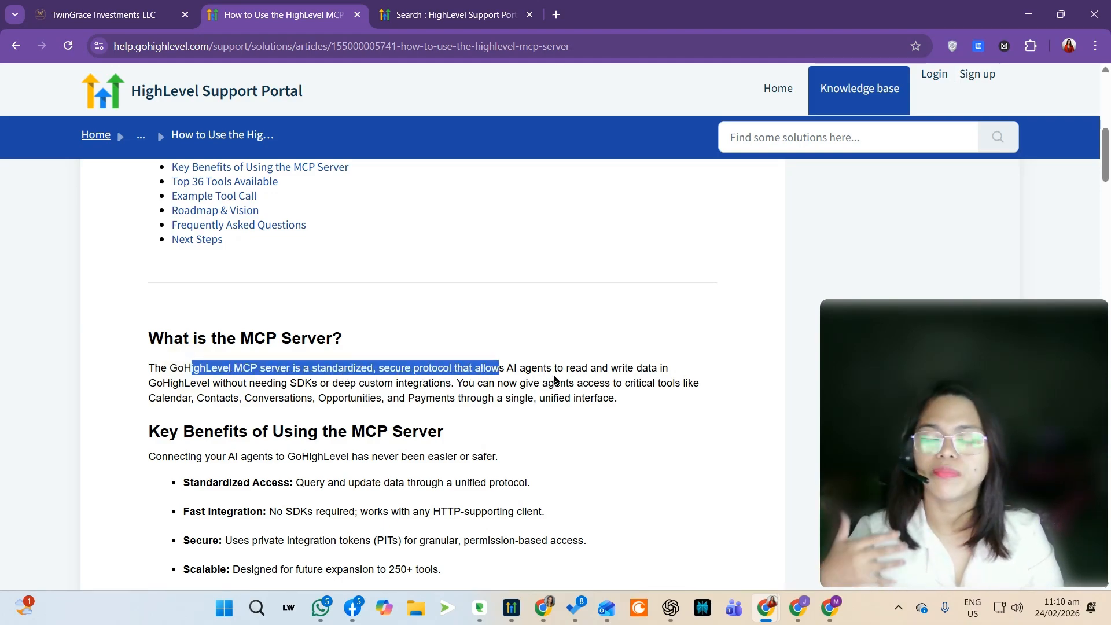
click(553, 377)
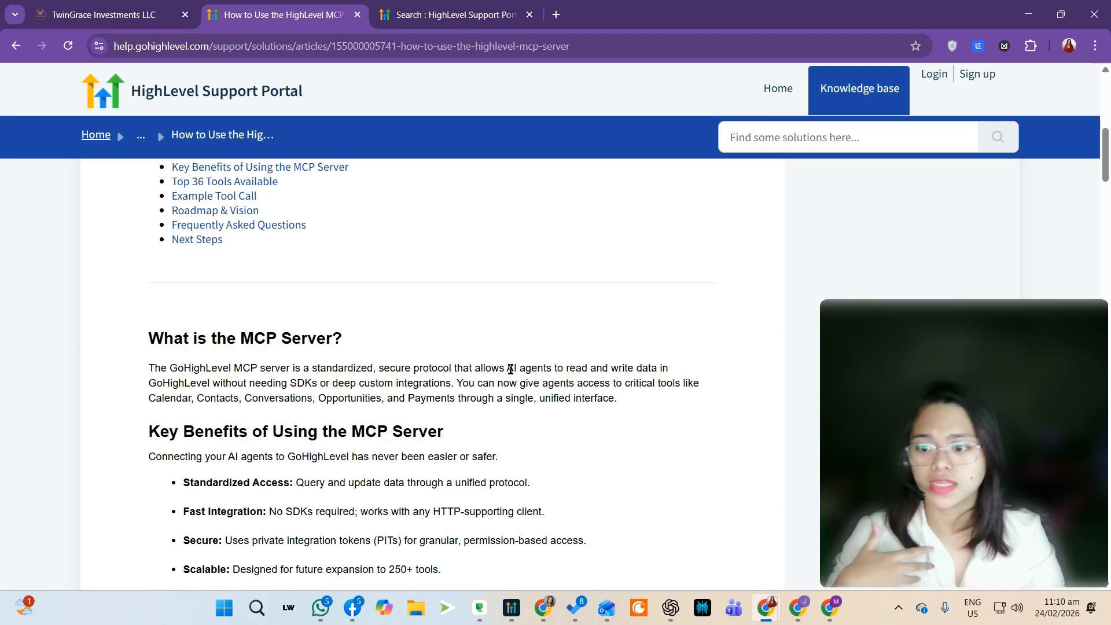
drag(507, 369, 563, 369)
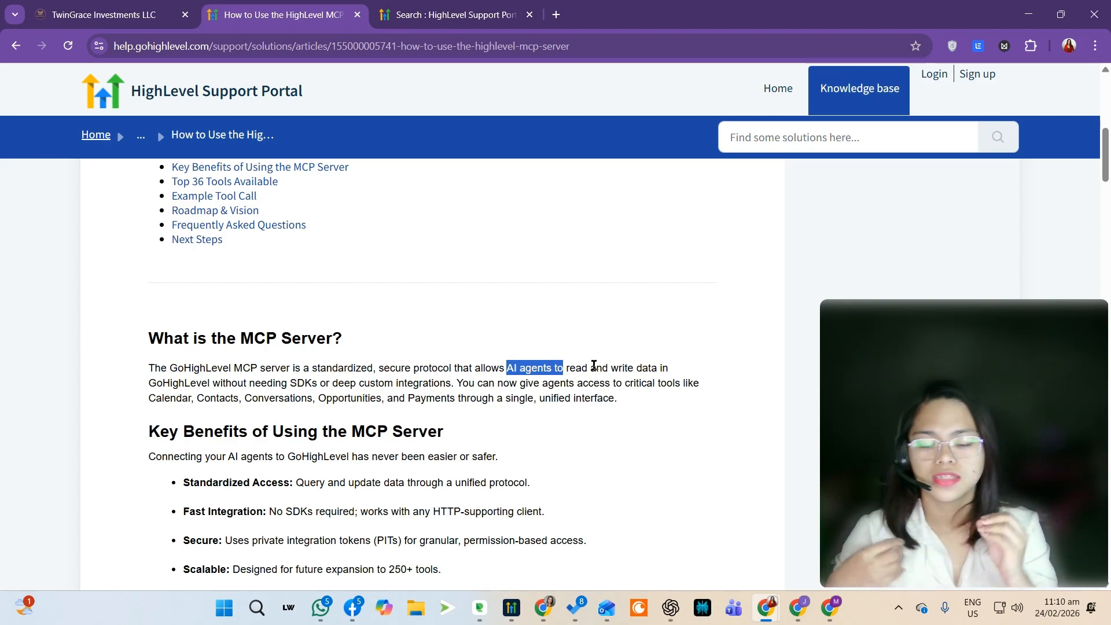
Step: Review the key benefits and the Top 36 Tools Available table in the MCP Server article
scroll(612, 368, down, 9)
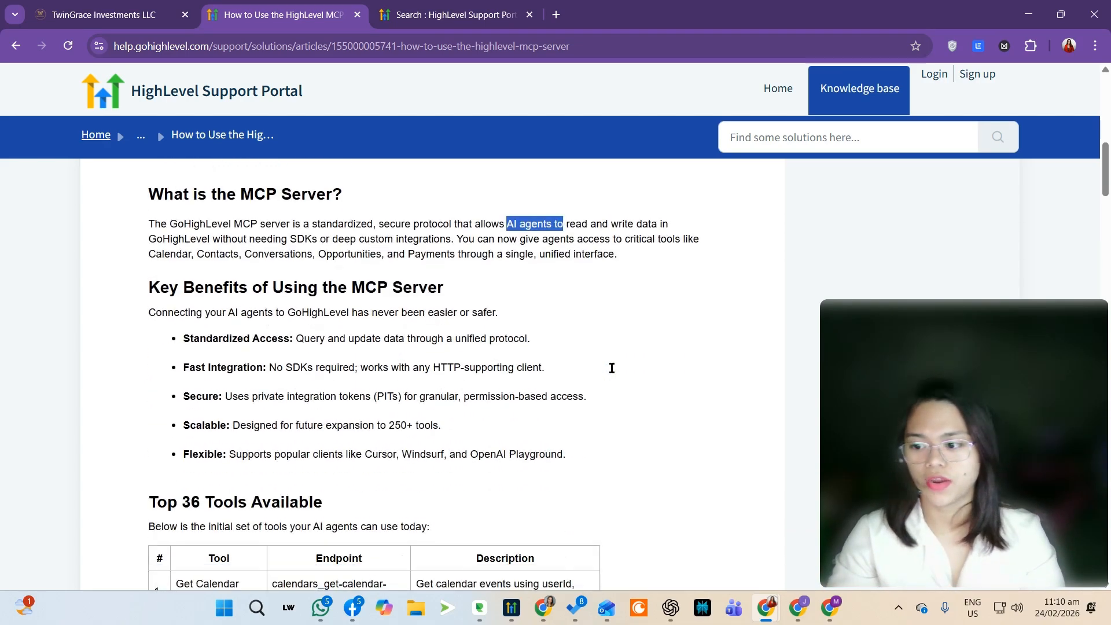
scroll(306, 289, up, 1)
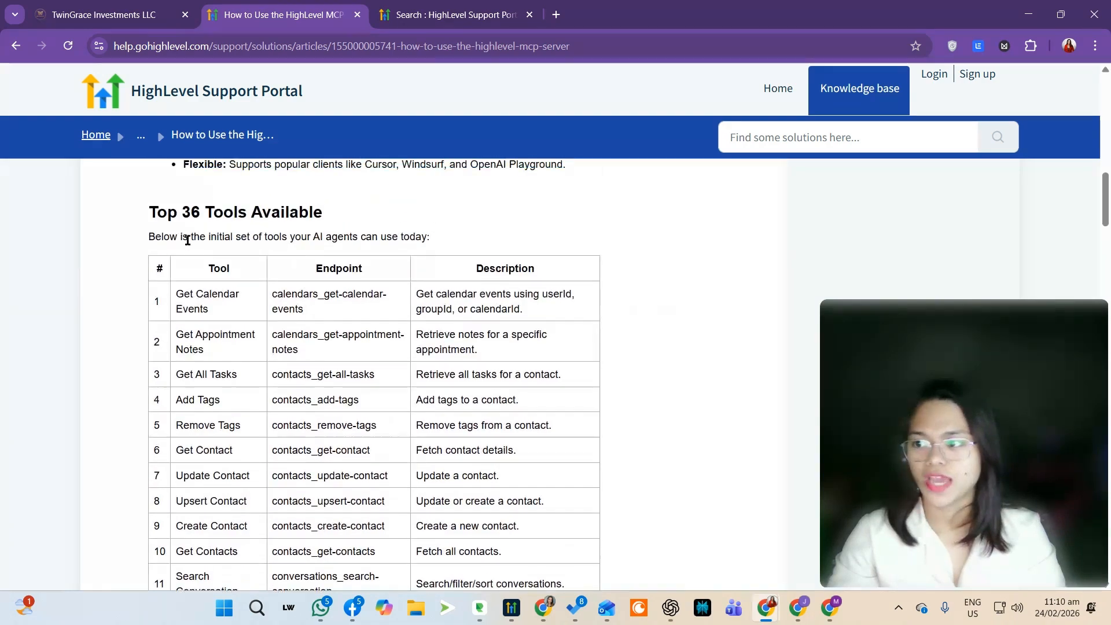
drag(164, 233, 282, 208)
triple_click(281, 216)
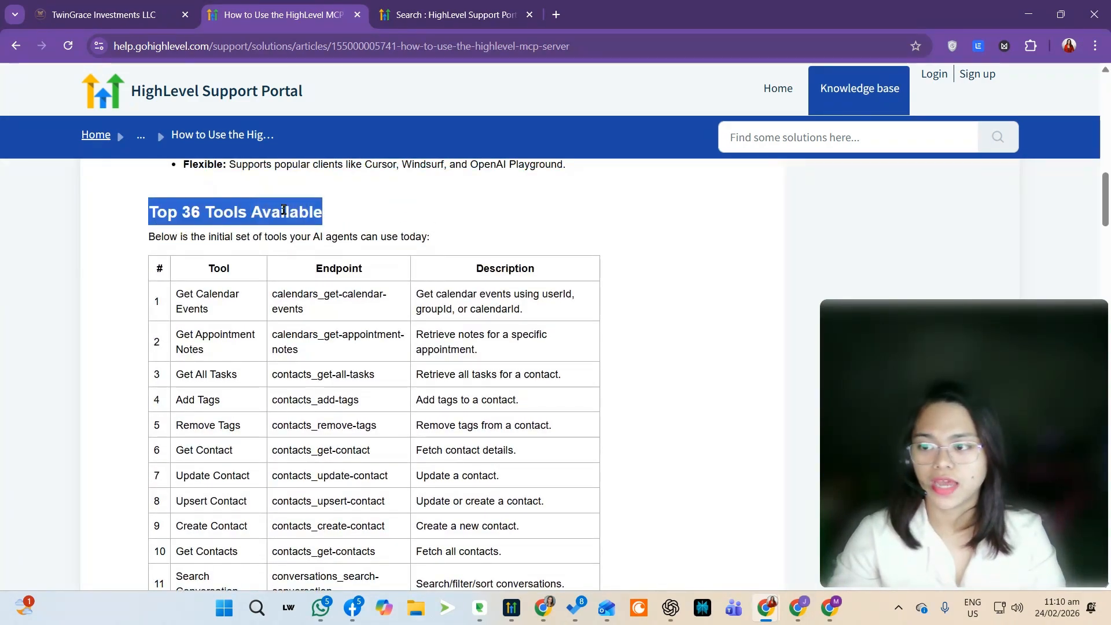
click(286, 211)
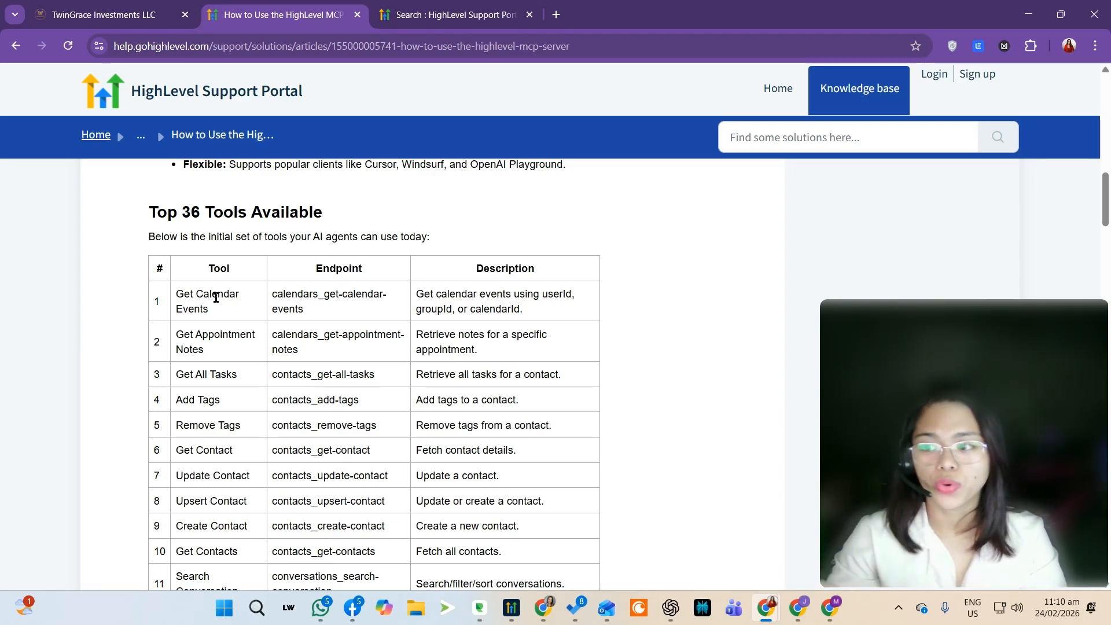
drag(173, 297, 250, 396)
scroll(216, 335, down, 8)
scroll(234, 359, down, 4)
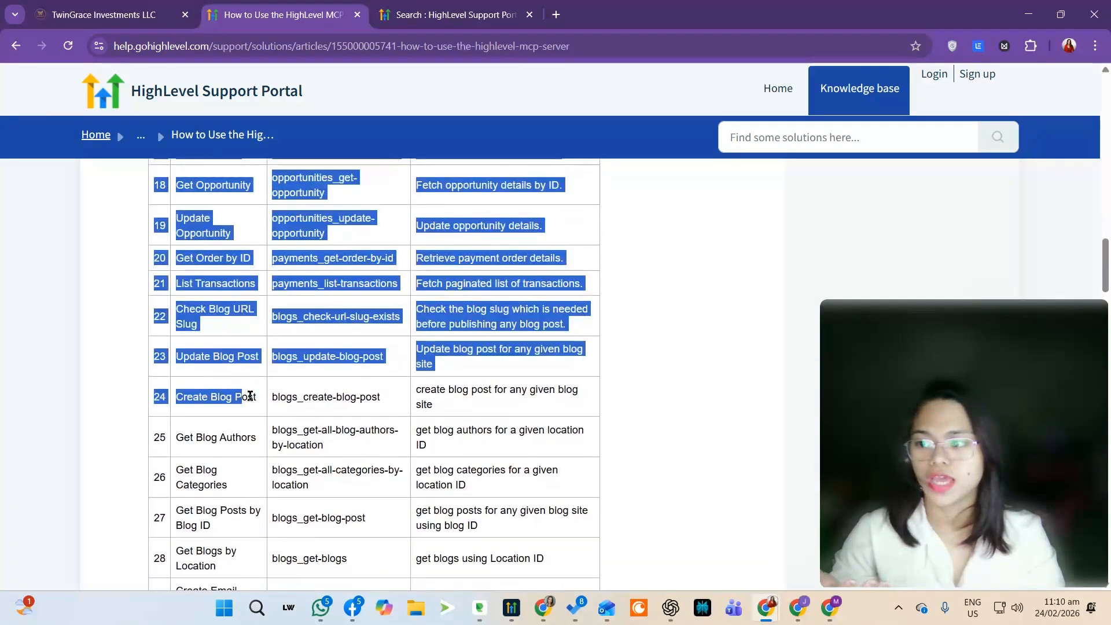
scroll(250, 396, down, 2)
drag(193, 252, 249, 367)
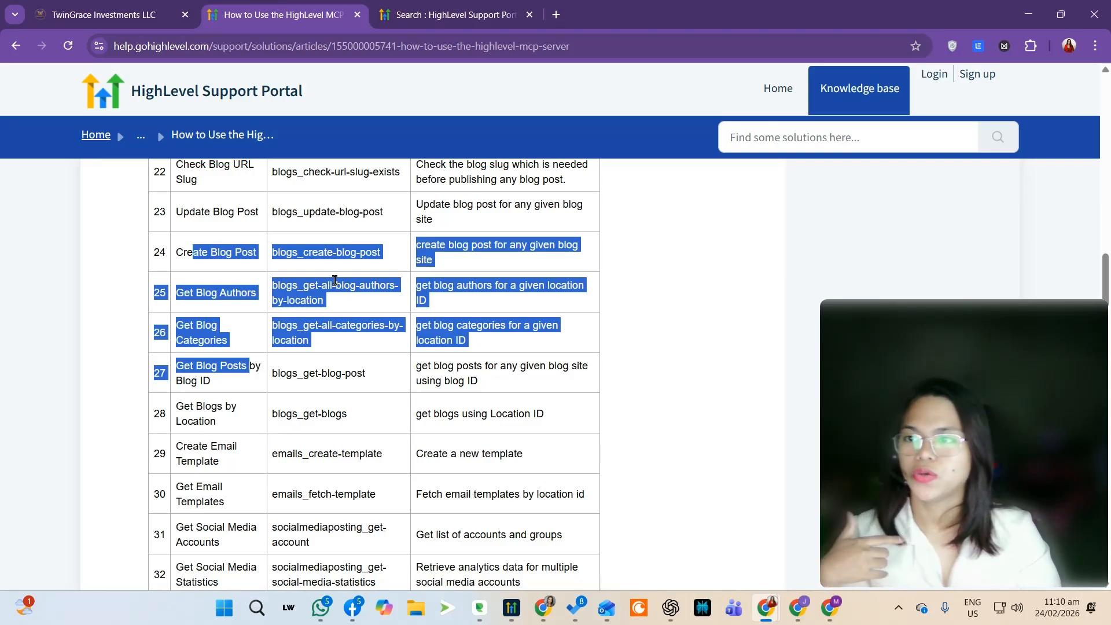
Step: Close both support portal tabs and open the Private Integrations settings of the HighLevel account
click(357, 15)
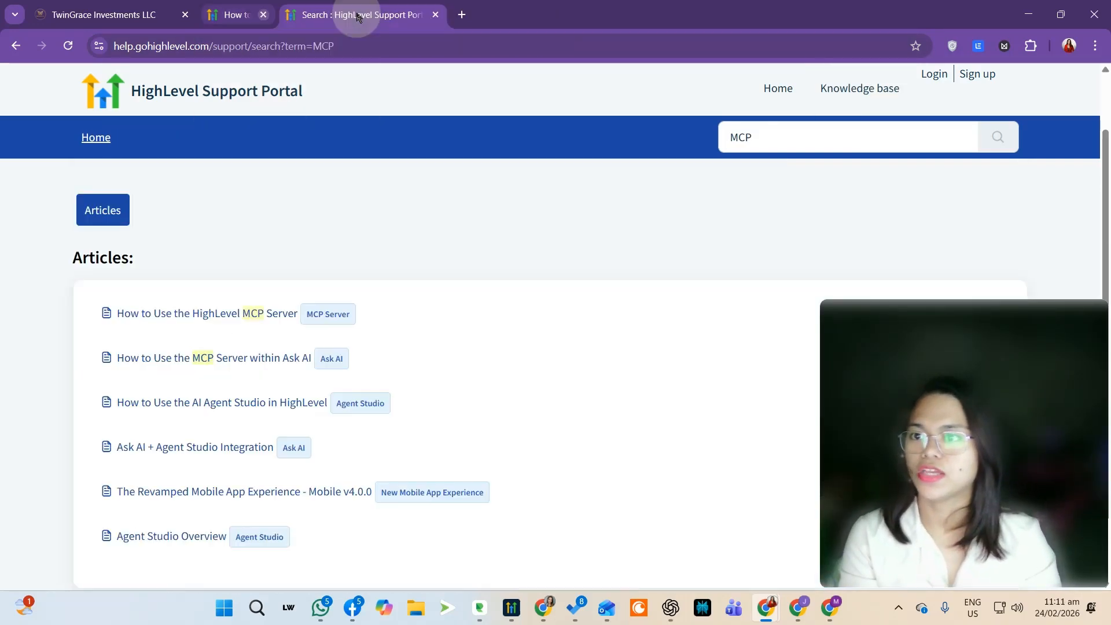
click(357, 14)
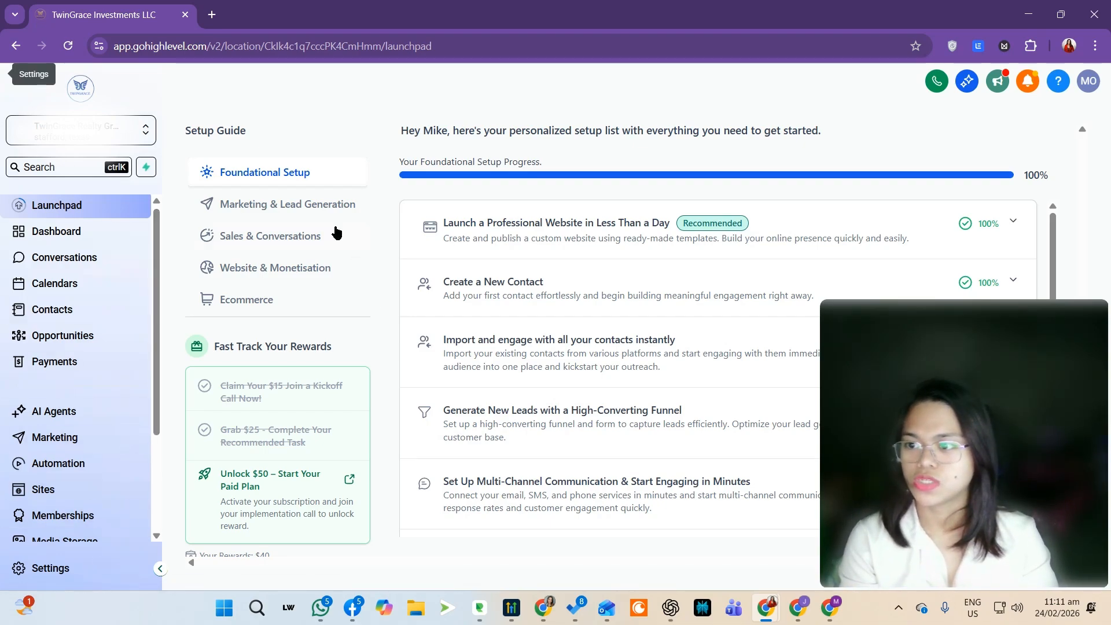
click(69, 567)
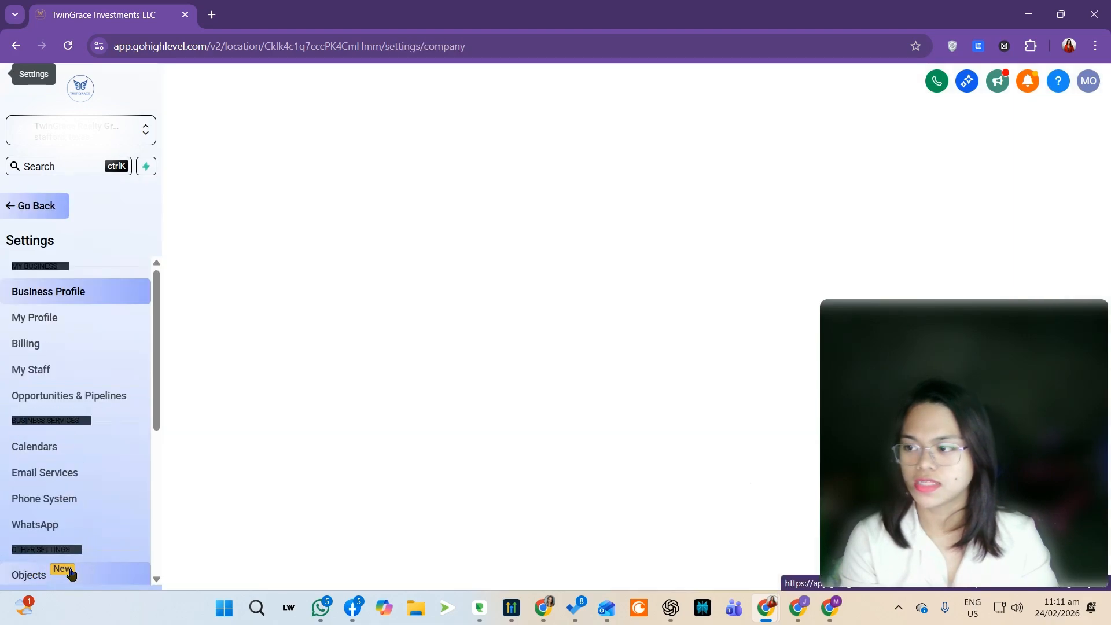
scroll(79, 483, down, 1)
scroll(80, 484, down, 4)
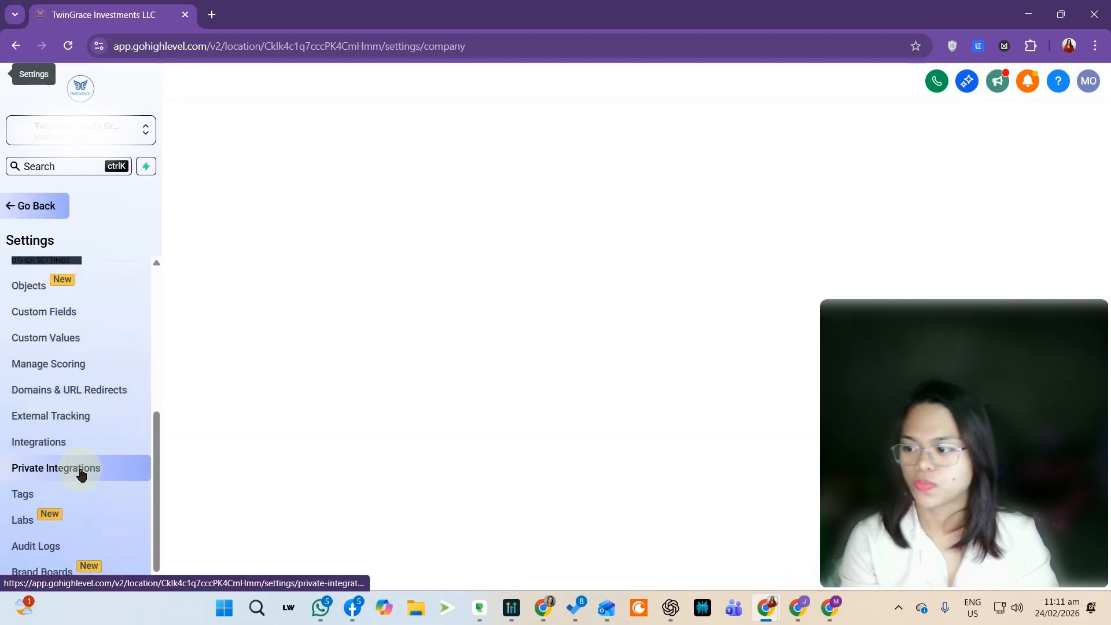
click(81, 470)
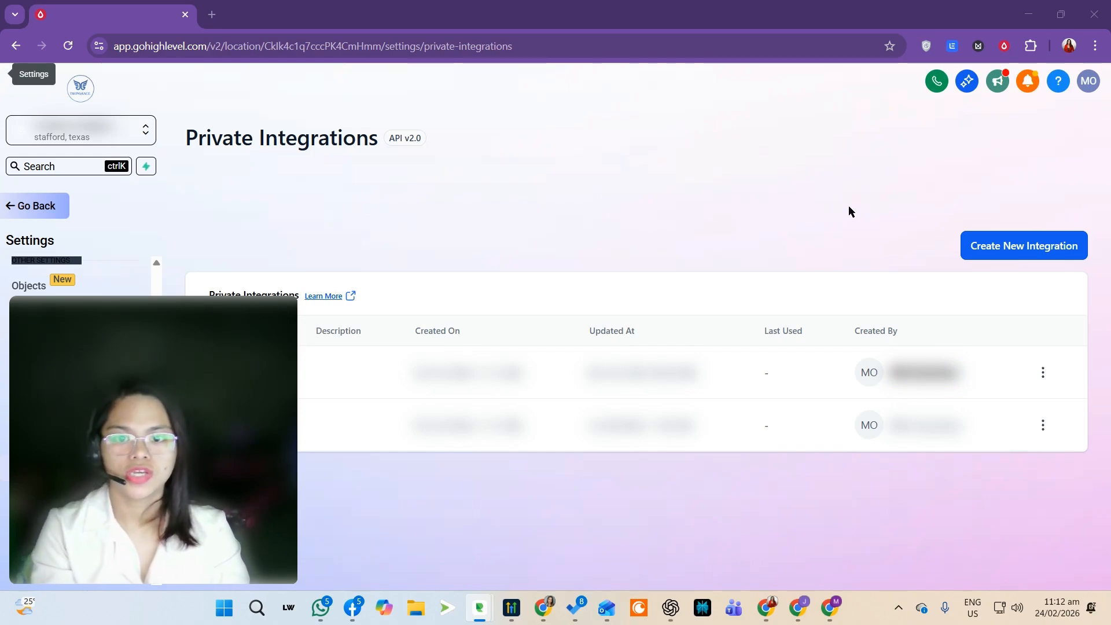
Step: Start creating a new private integration and name it Manus Agent
click(1017, 249)
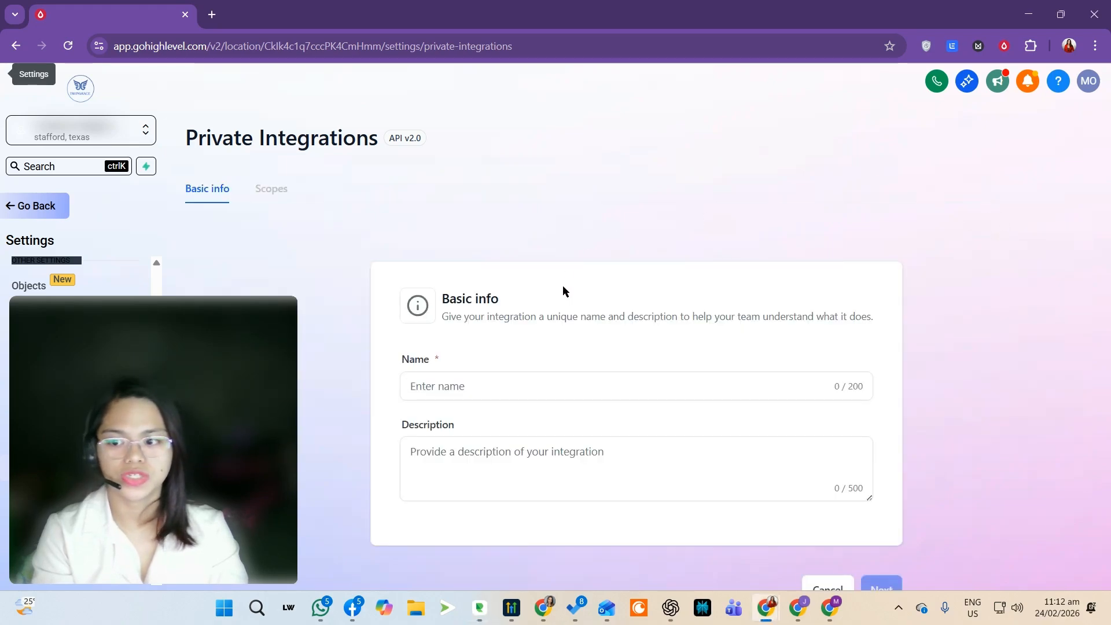
drag(447, 291, 553, 329)
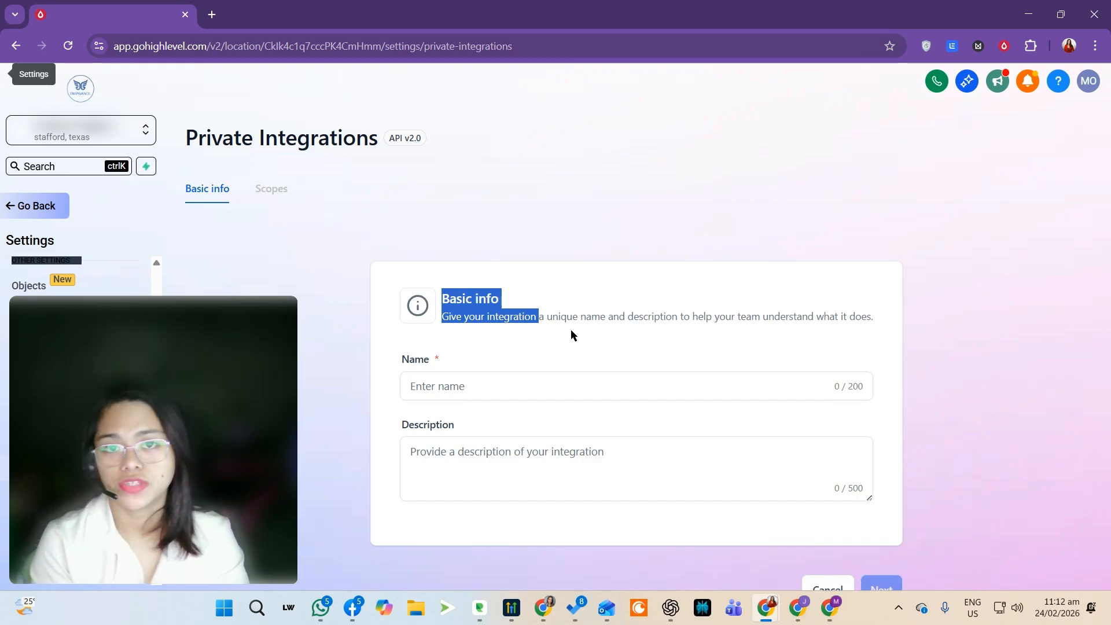
click(591, 386)
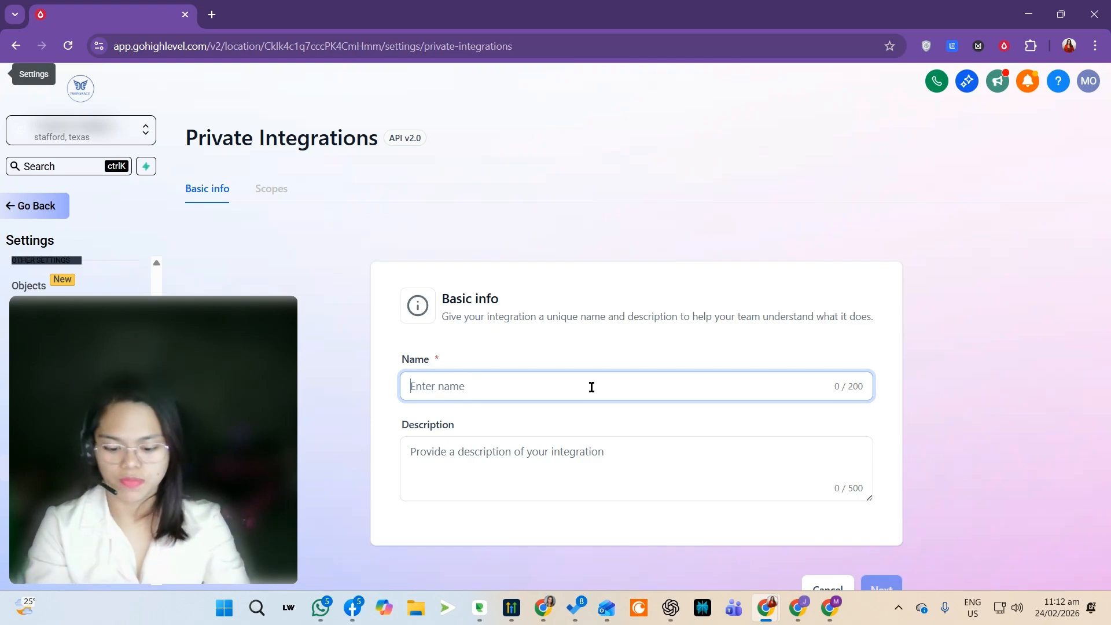
text(Manus Agent)
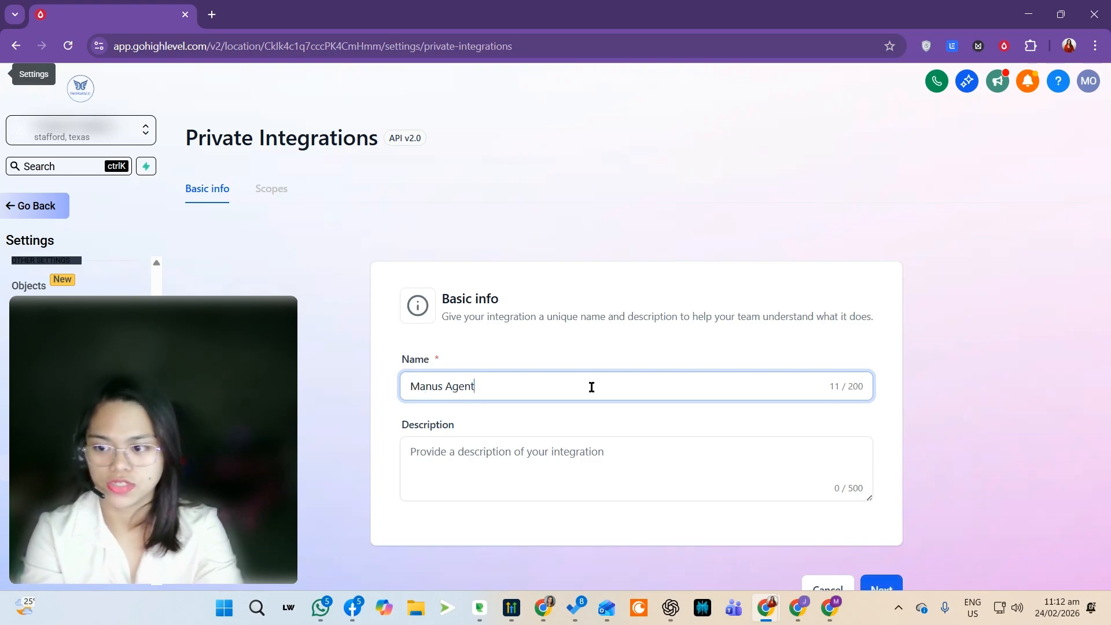
Step: Describe the private integration as "Manus Agent Integration" and continue to its scopes
click(601, 459)
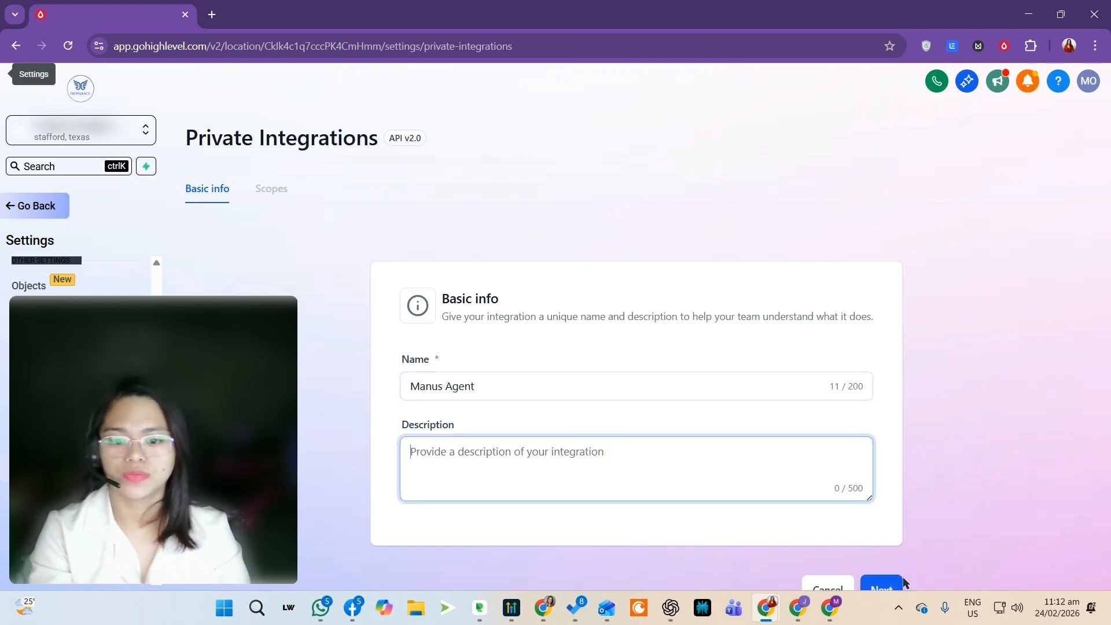
click(651, 470)
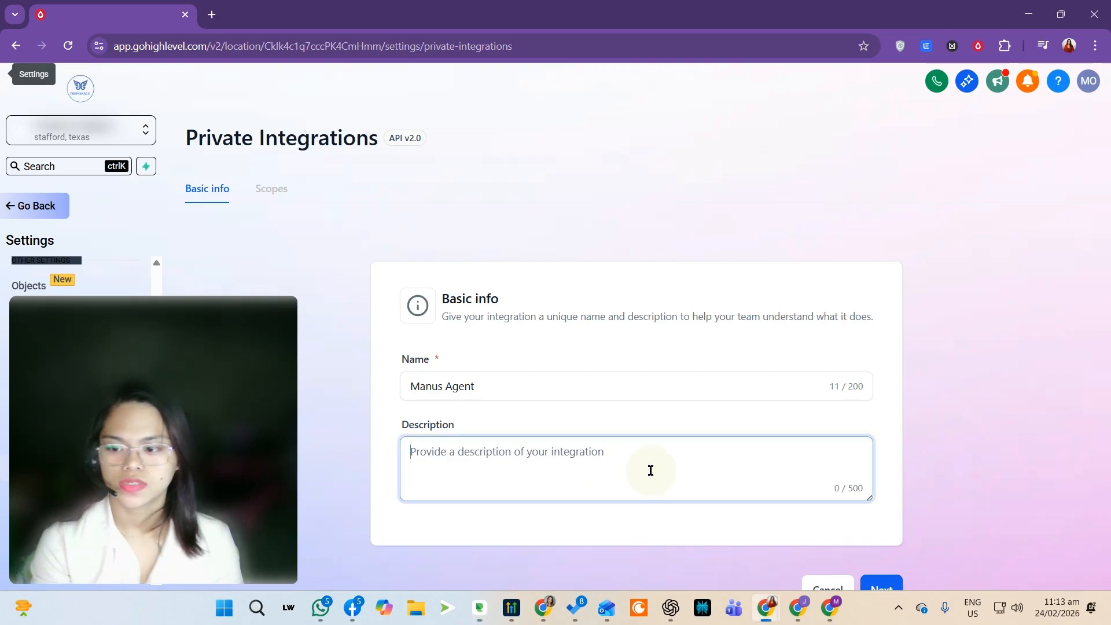
text(D)
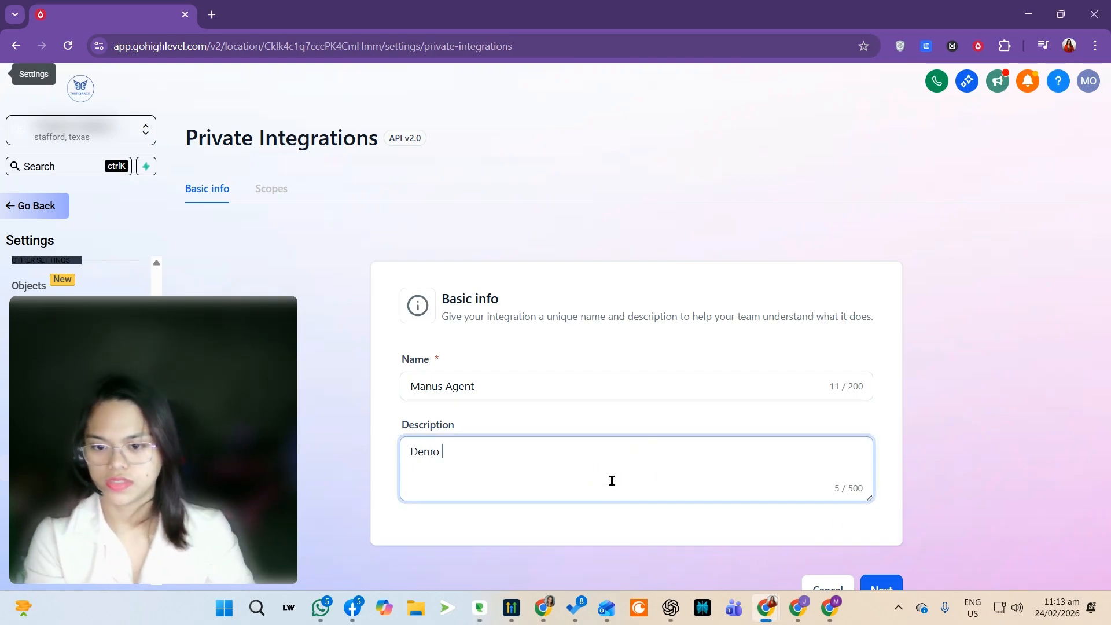
text(emo)
key(ctrl+a)
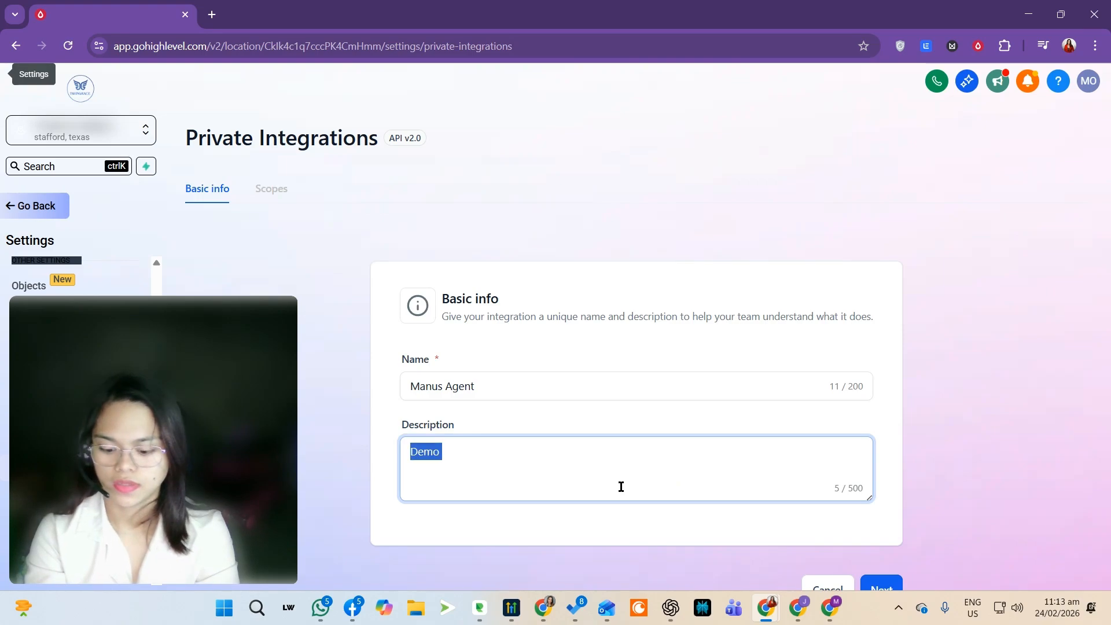
text(Manu)
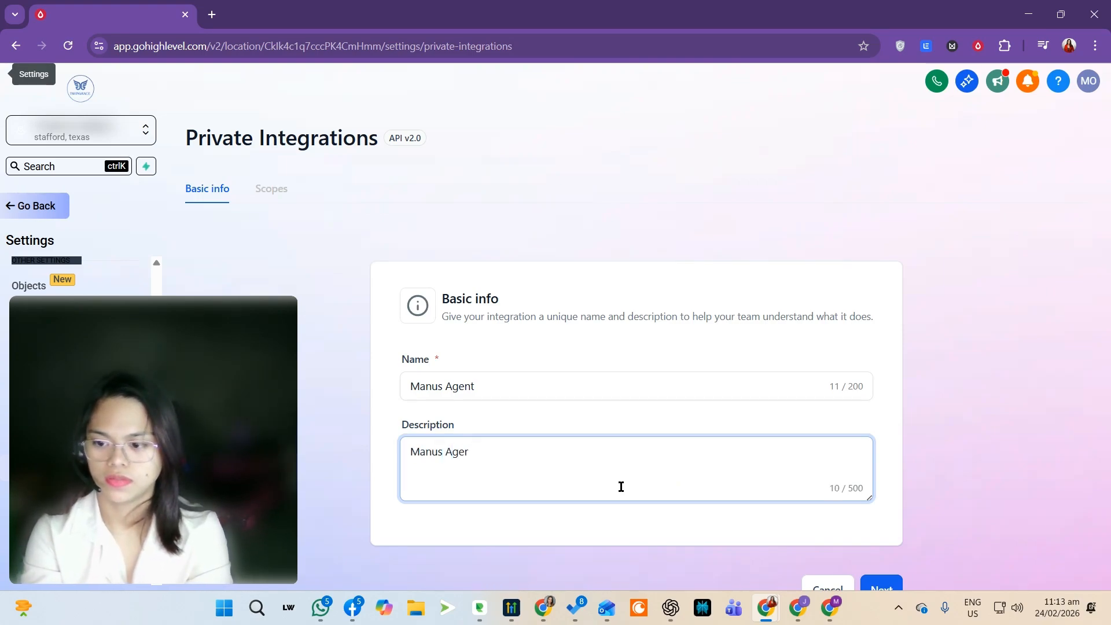
text(s Agent Integra)
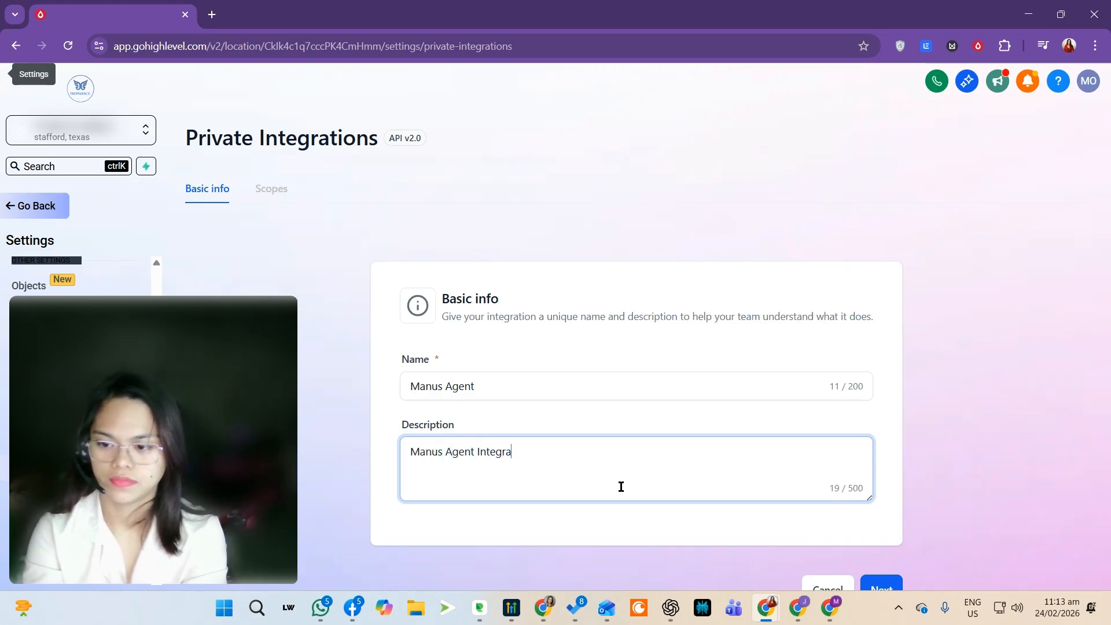
text(tion)
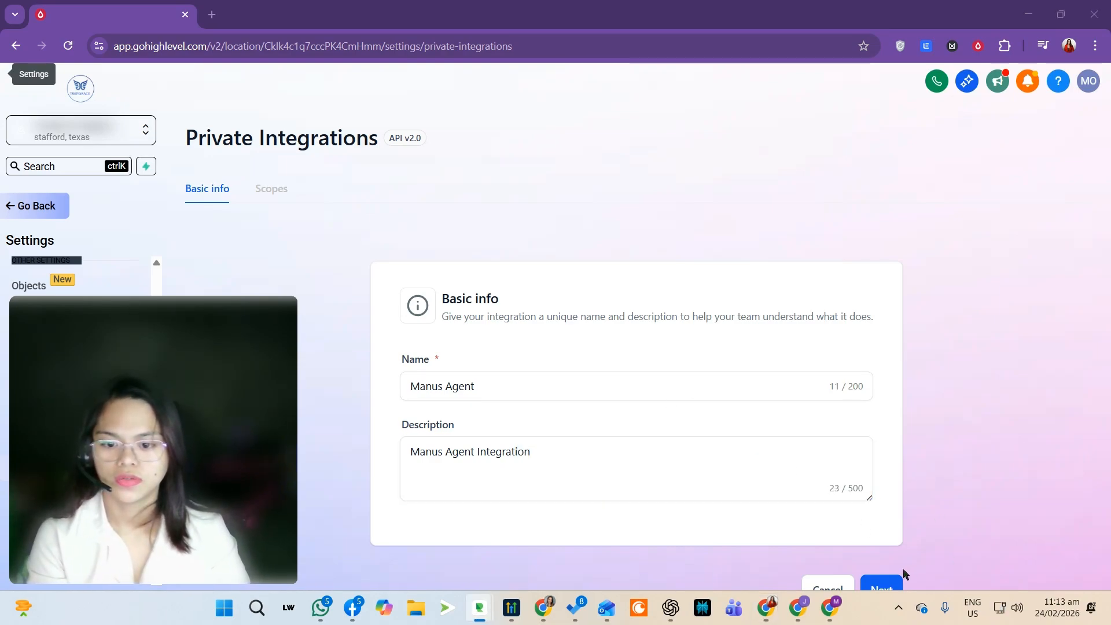
click(884, 586)
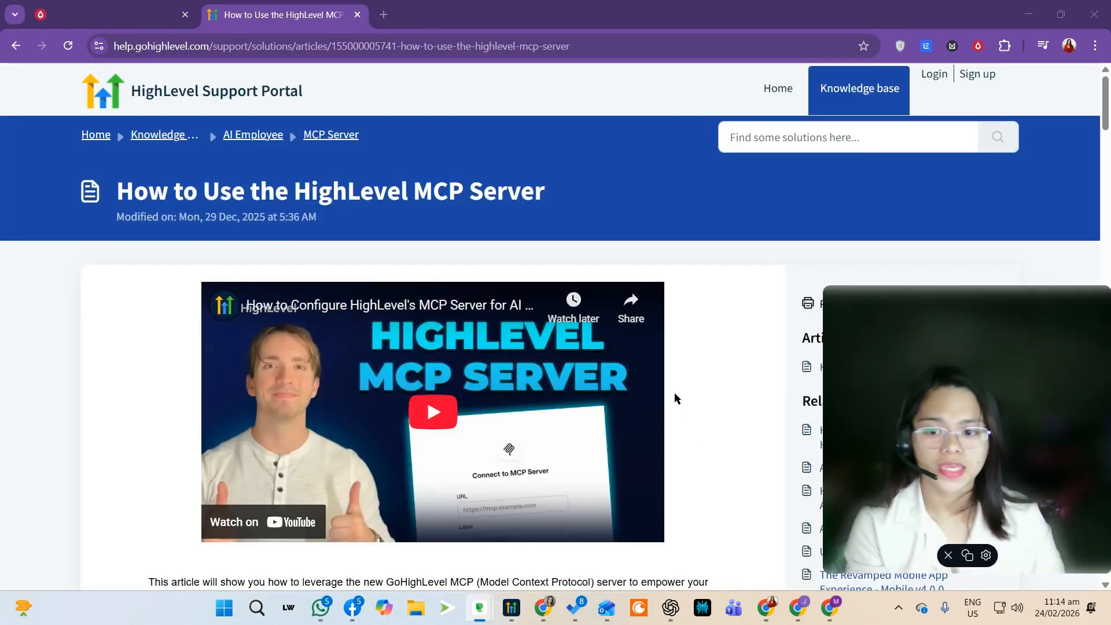
Step: Examine the blog, email and social media tools listed in the article "How to Use the HighLevel MCP Server"
scroll(677, 394, down, 15)
drag(191, 222, 255, 212)
scroll(240, 305, down, 3)
scroll(249, 320, down, 6)
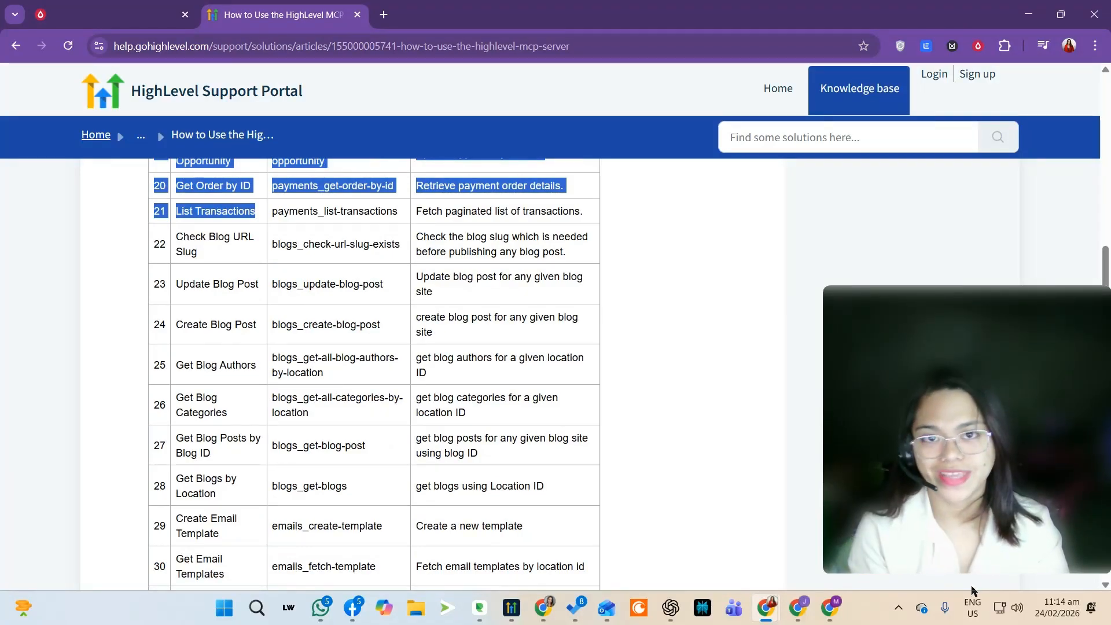
click(405, 397)
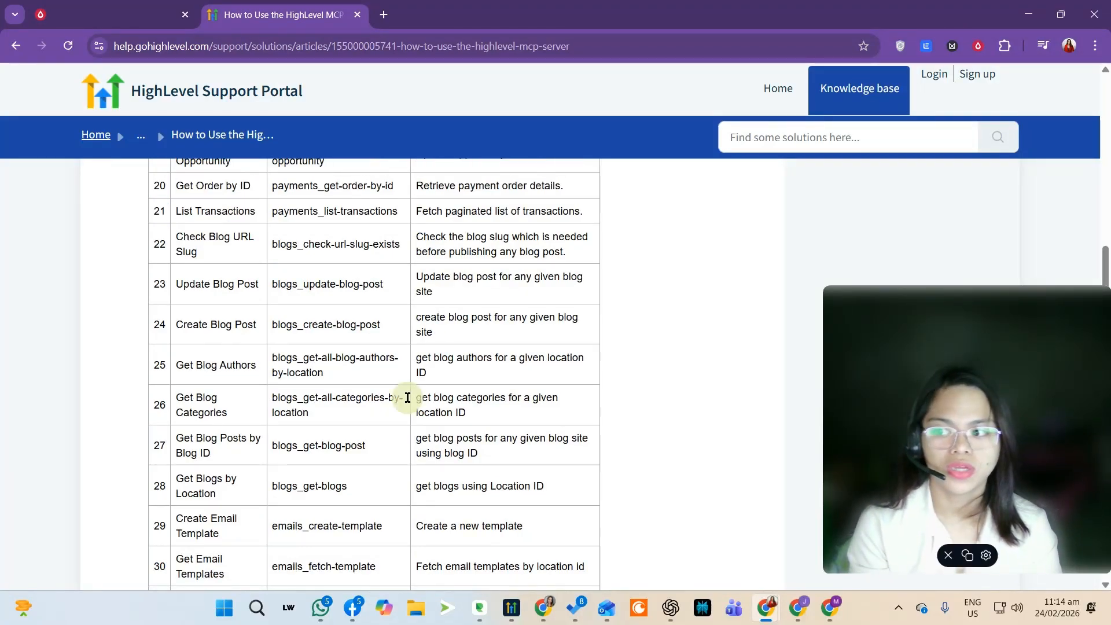
drag(220, 187, 261, 513)
scroll(297, 483, down, 3)
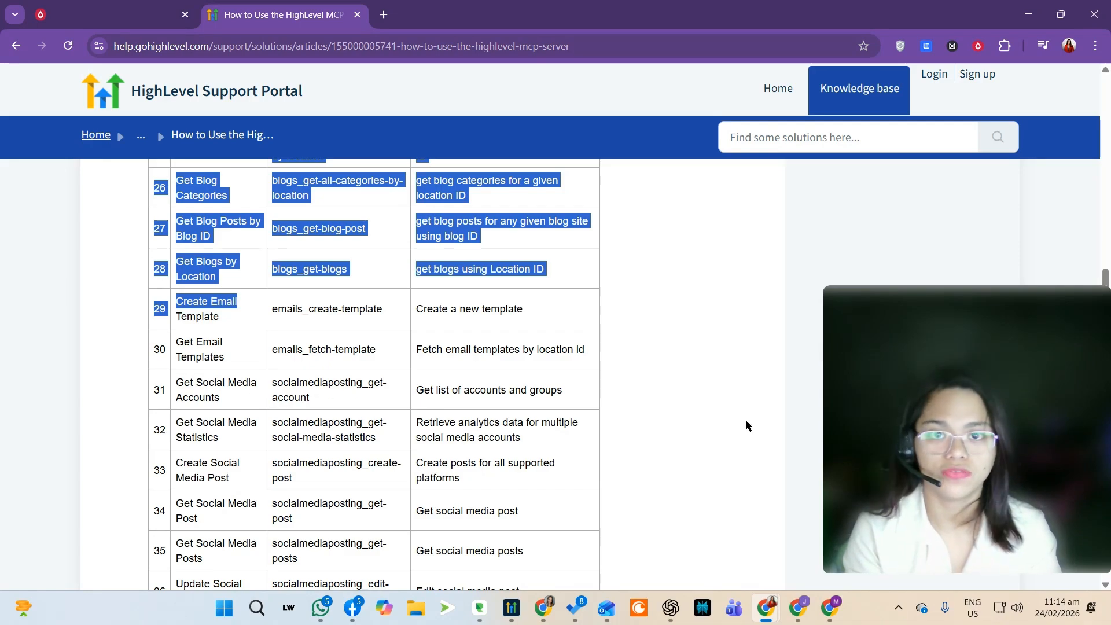
mouse_move(824, 428)
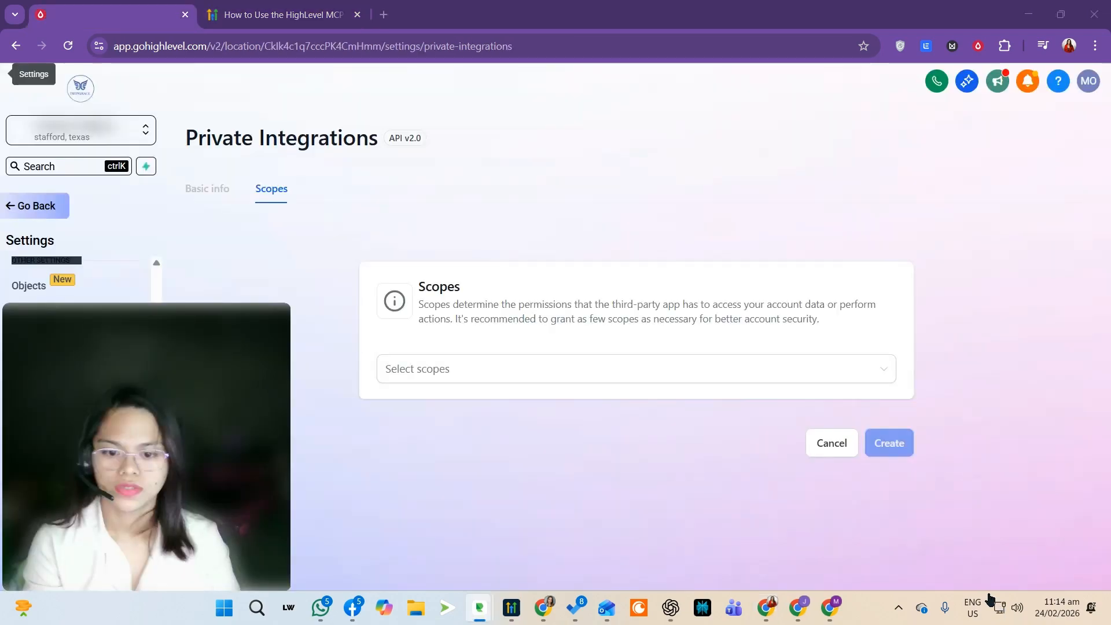
Step: Browse the available integration scopes, select View Businesses, and add and remove Edit Businesses again
click(592, 374)
click(491, 370)
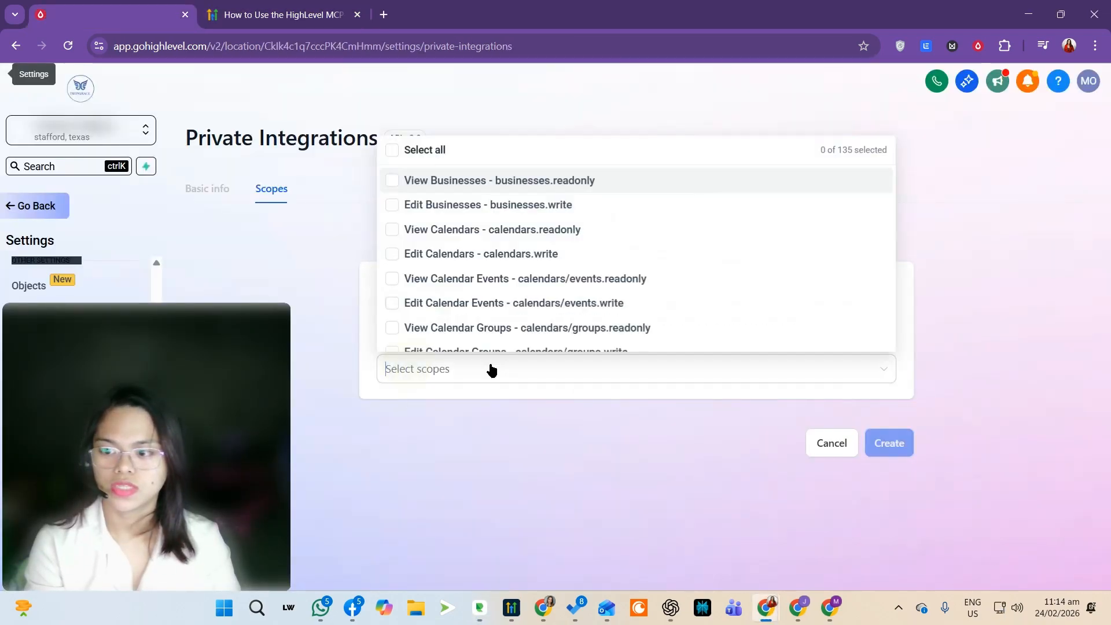
scroll(578, 245, down, 2)
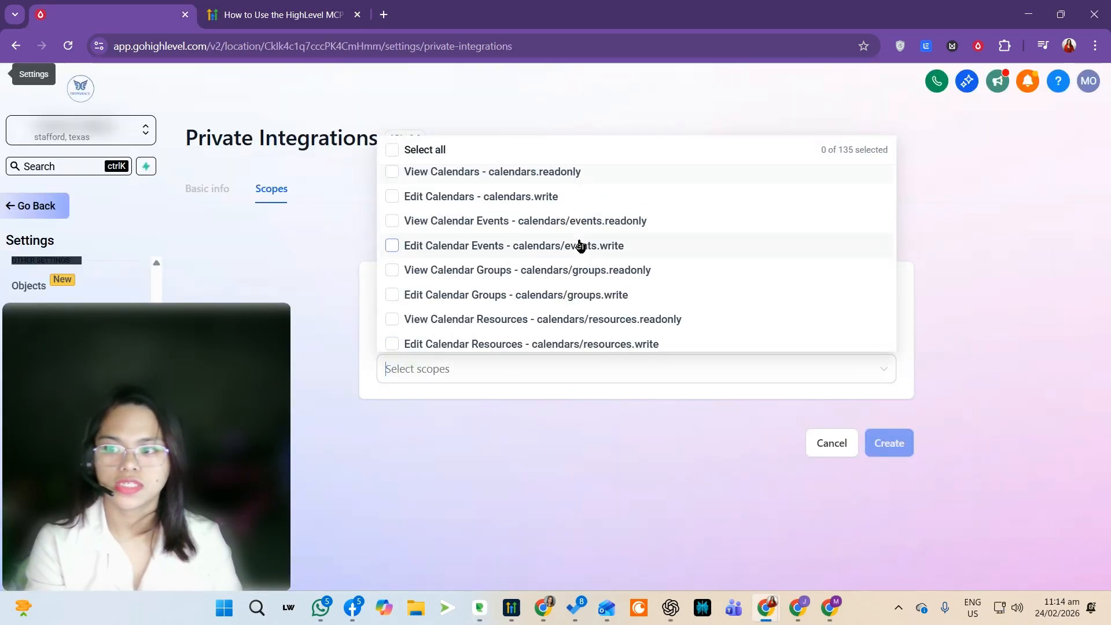
scroll(613, 269, down, 10)
scroll(612, 270, down, 10)
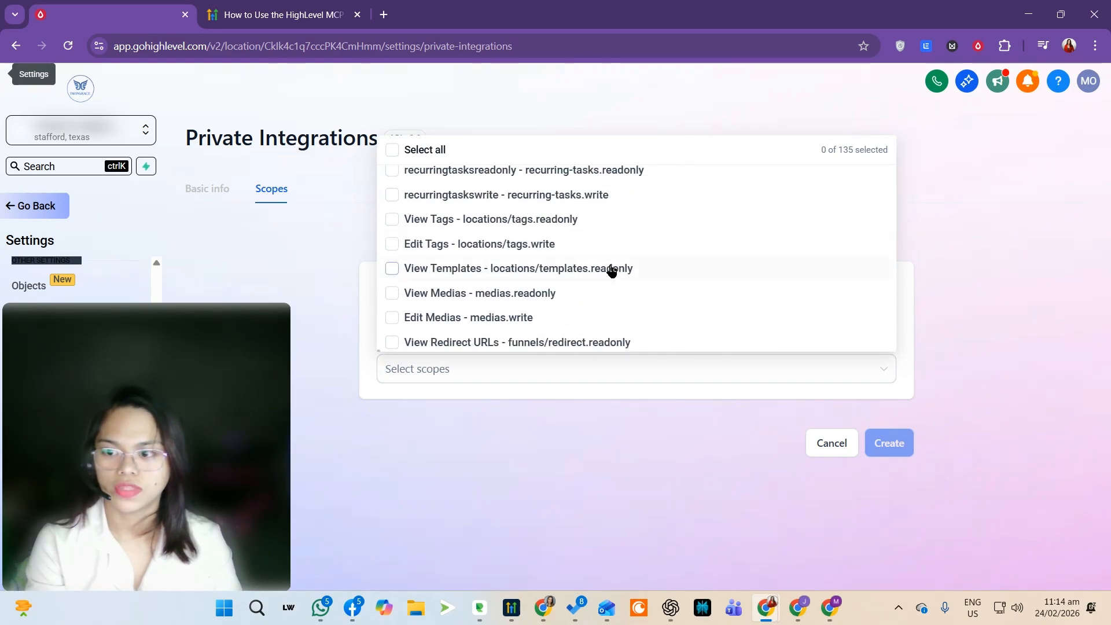
scroll(612, 270, up, 20)
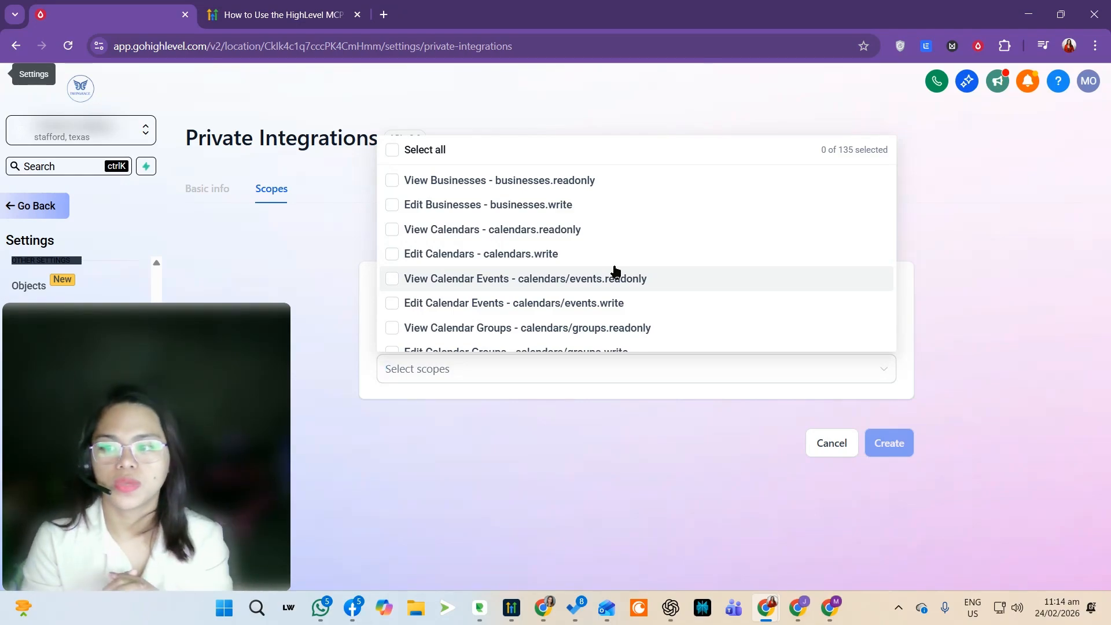
click(598, 192)
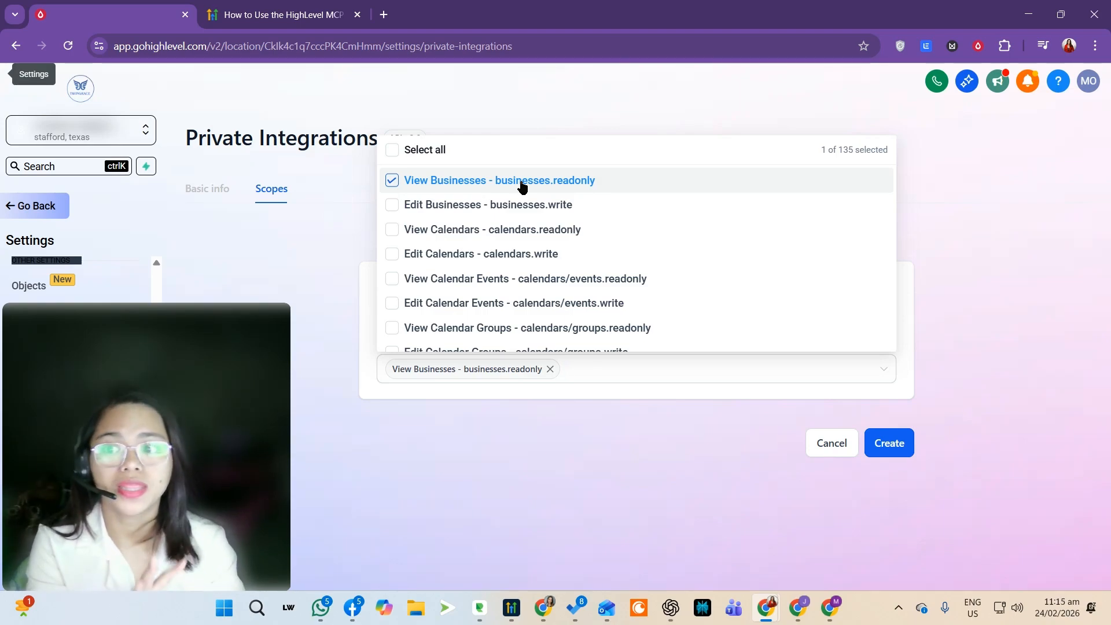
click(564, 207)
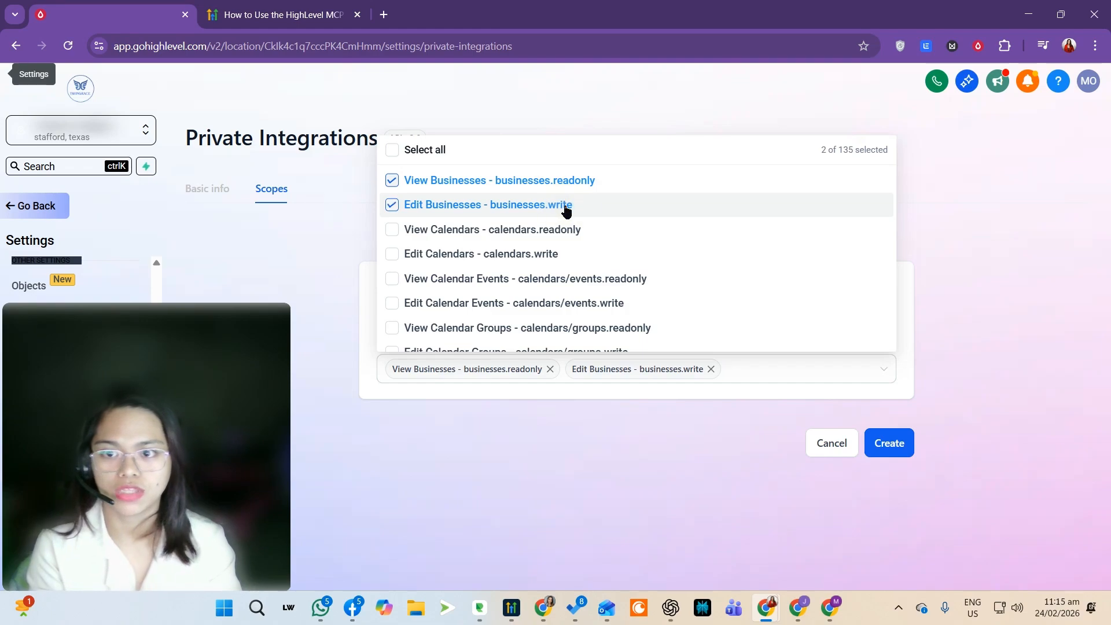
click(565, 209)
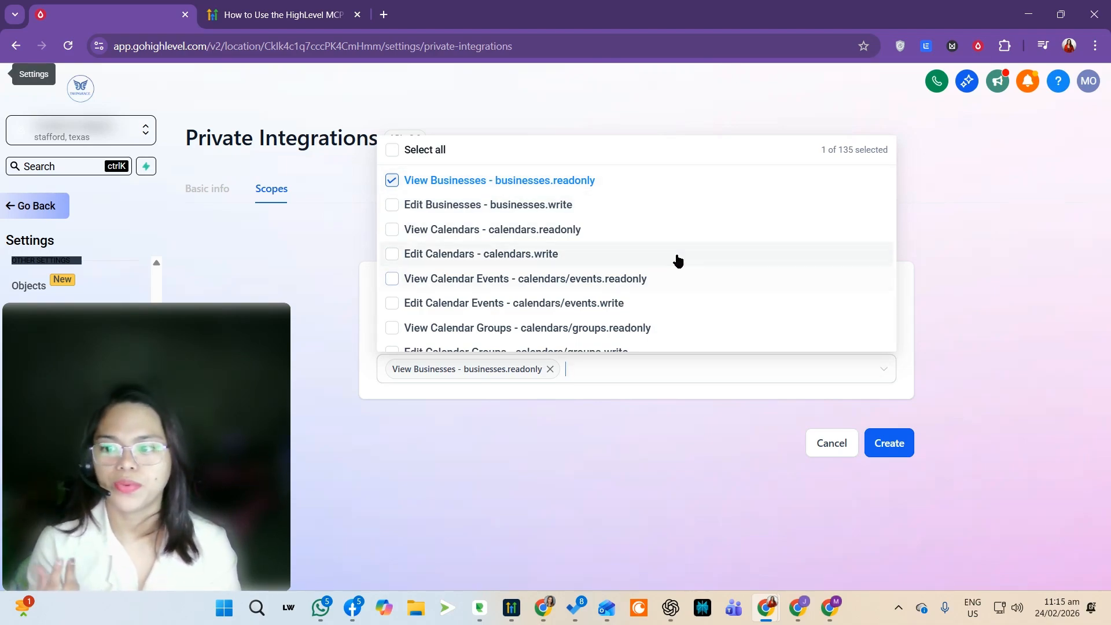
Step: Examine the full range of available scopes, from calendars and conversations to social media, blogs, Voice AI and knowledge bases
scroll(680, 260, down, 1)
scroll(680, 260, down, 1)
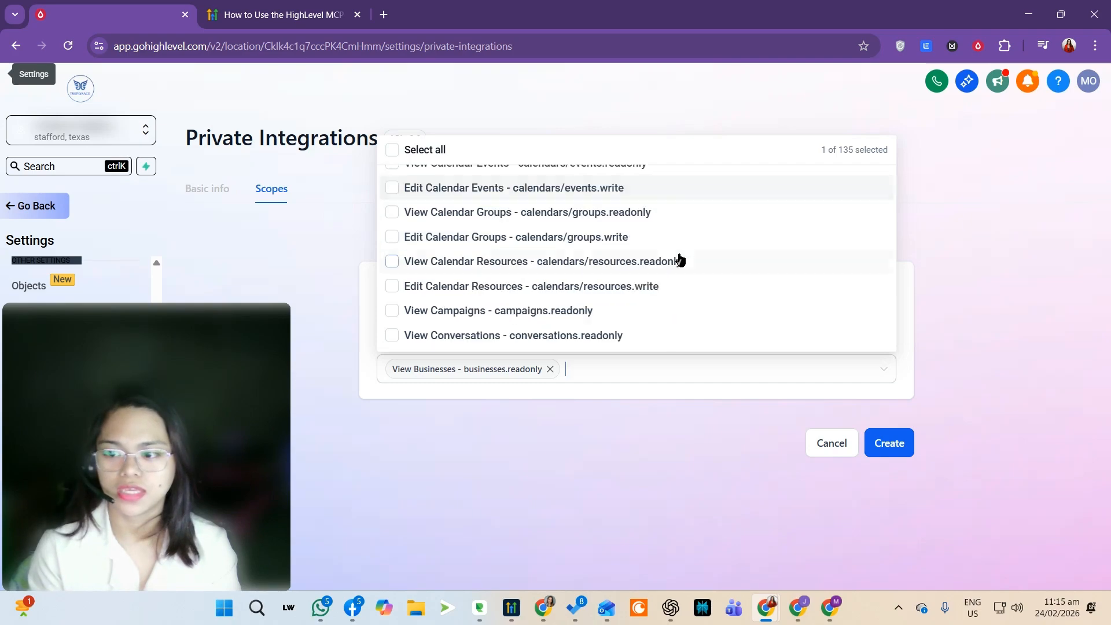
scroll(681, 260, down, 1)
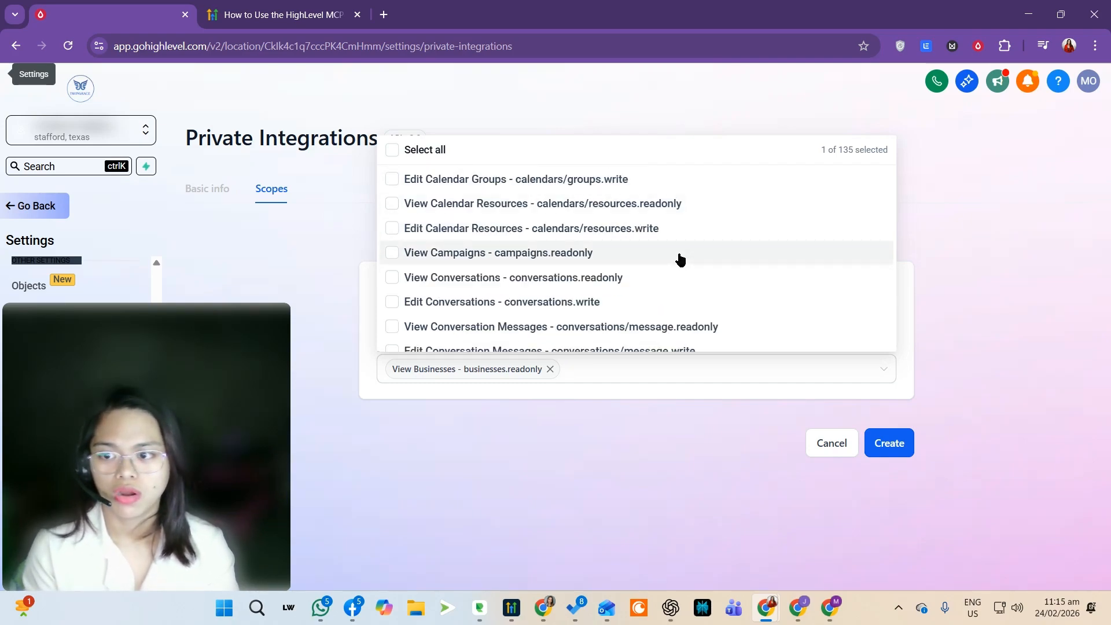
scroll(680, 260, down, 8)
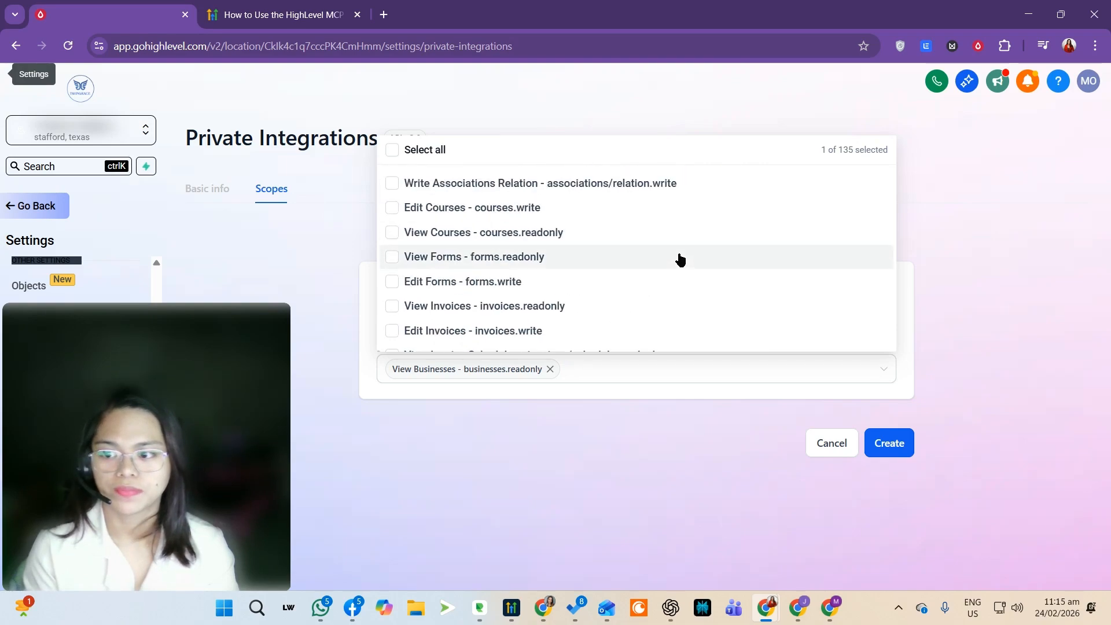
scroll(681, 260, down, 10)
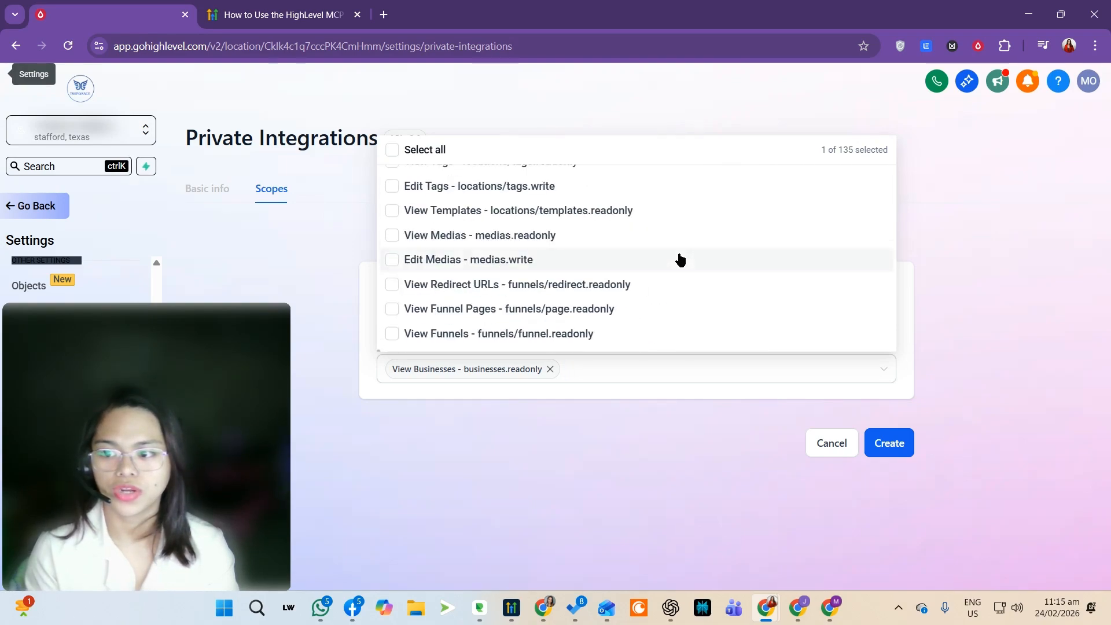
scroll(680, 260, down, 10)
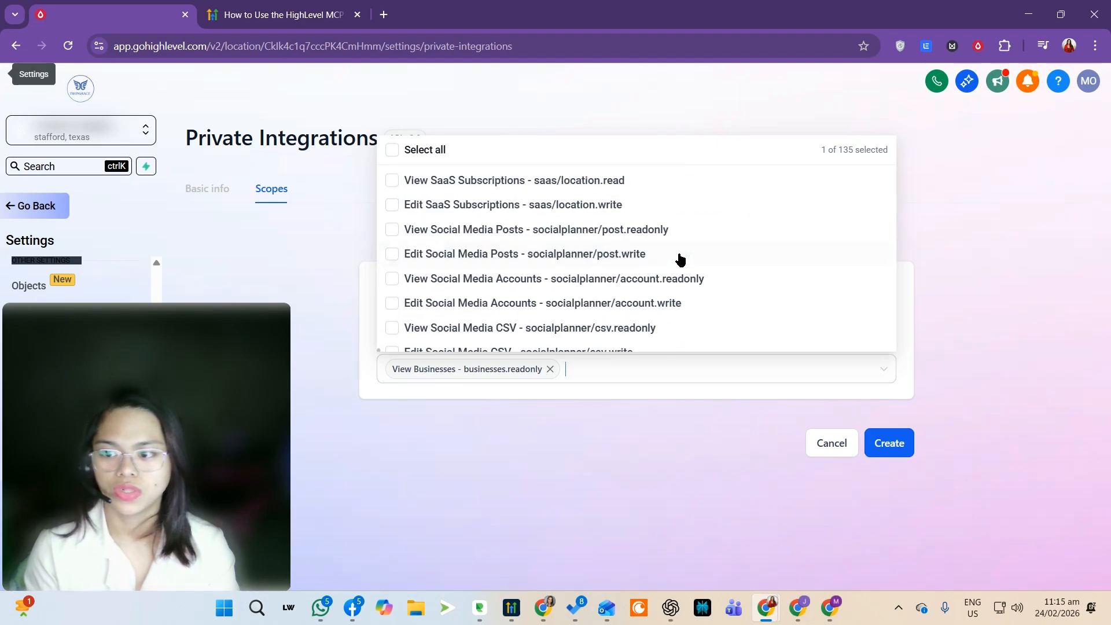
scroll(681, 260, down, 10)
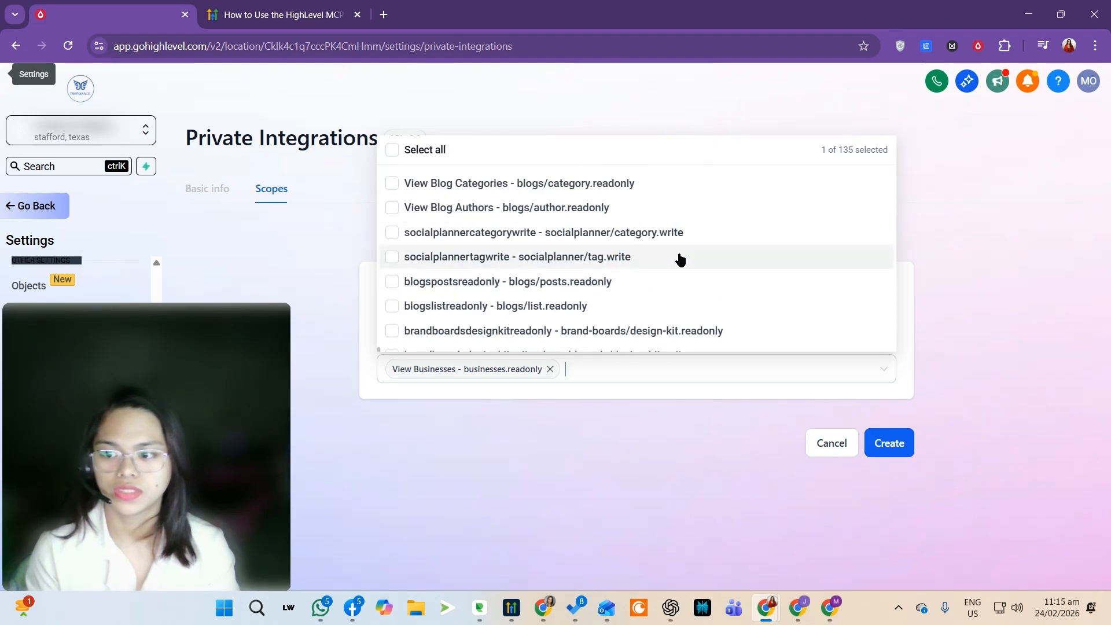
scroll(680, 260, down, 10)
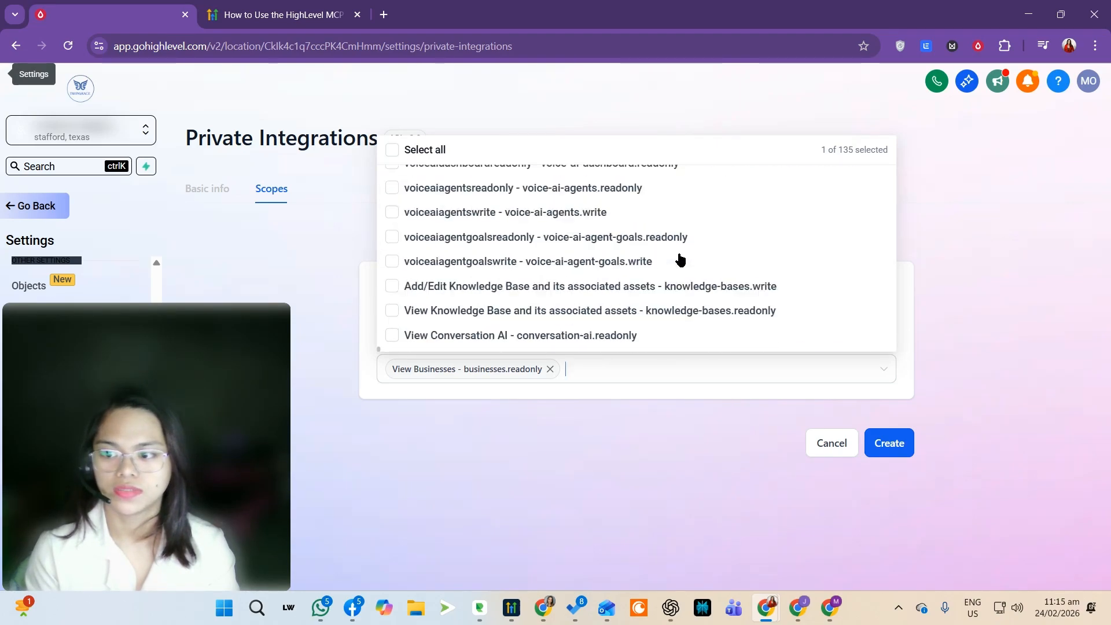
click(692, 425)
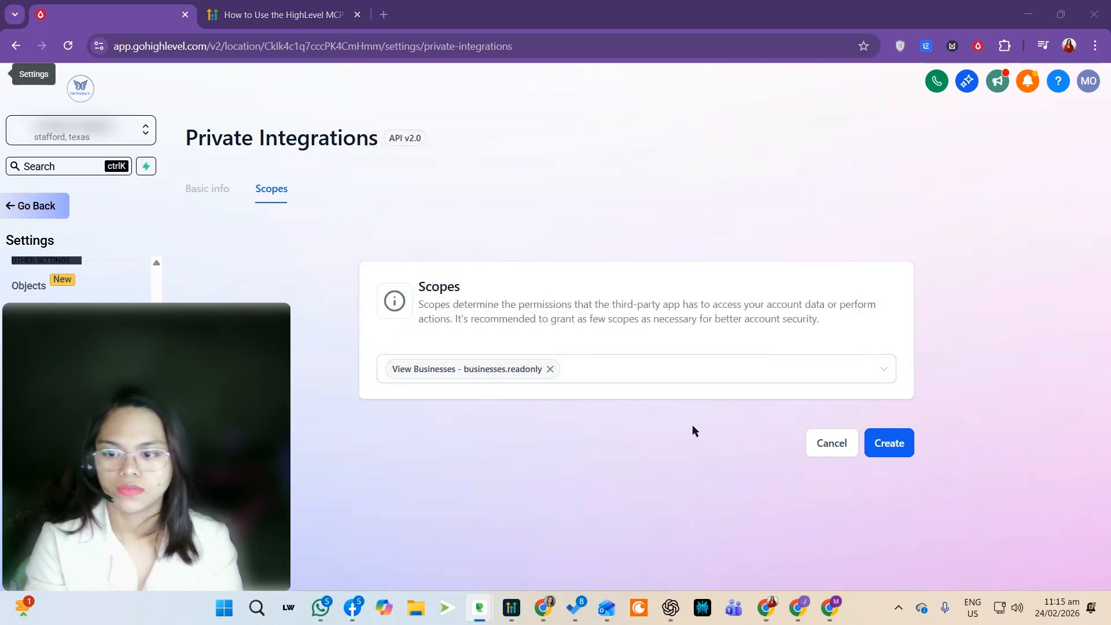
Step: Search the scopes for email and add Create, Update and Delete Email Templates (emails/builder.write)
click(587, 372)
text(email)
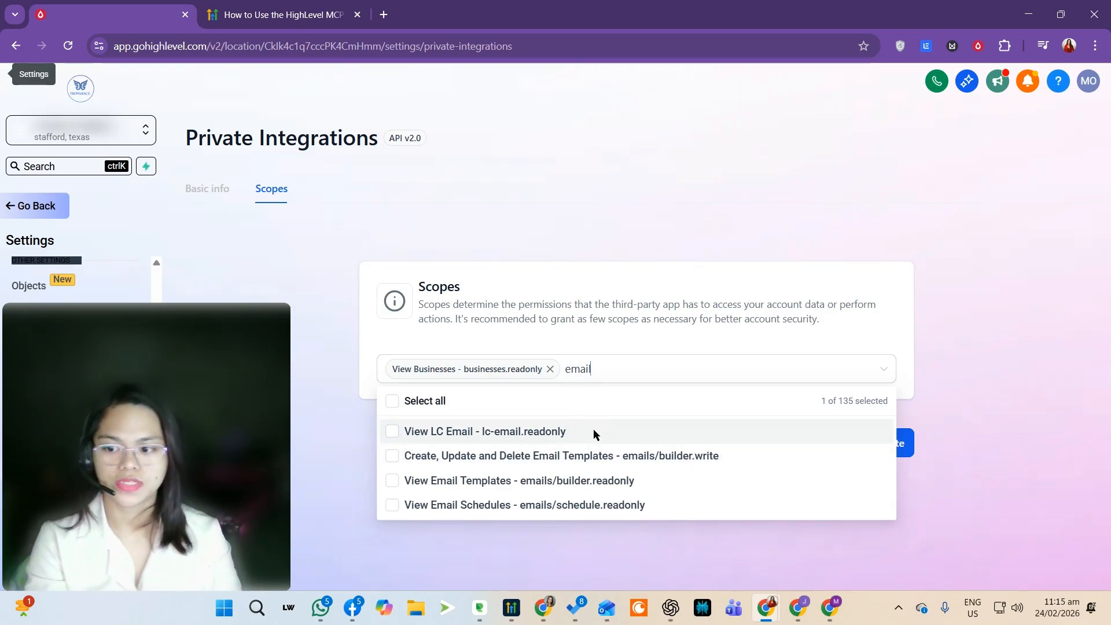
click(525, 463)
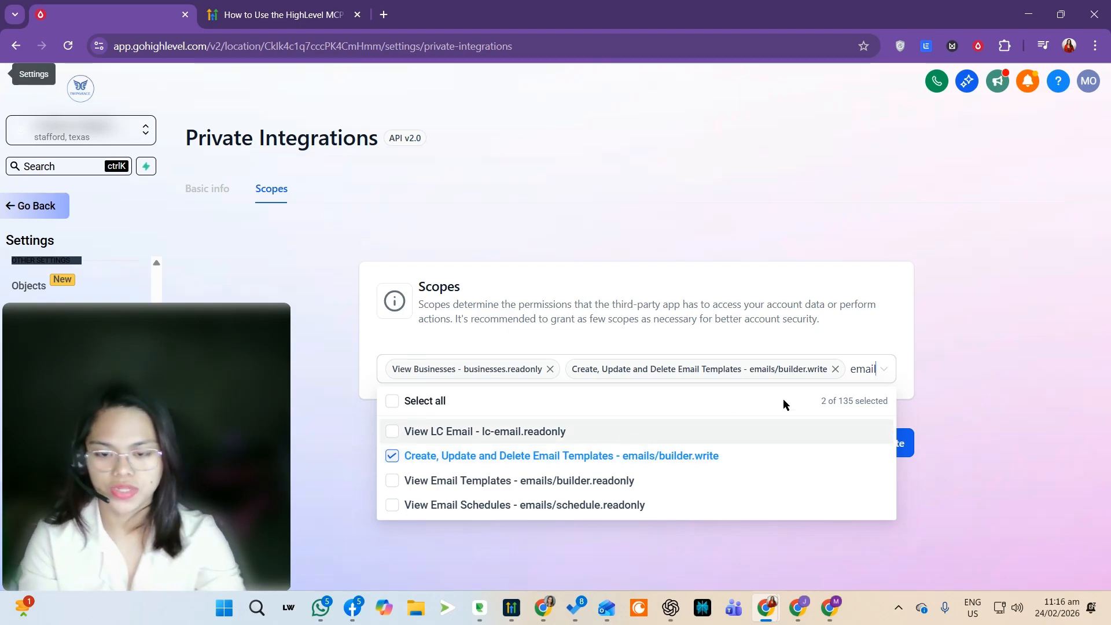
Step: Replace the scope search with blog and add the blogs/list.readonly scope
key(BackSpace)
key(BackSpace)
key(BackSpace)
key(BackSpace)
key(BackSpace)
text(blog)
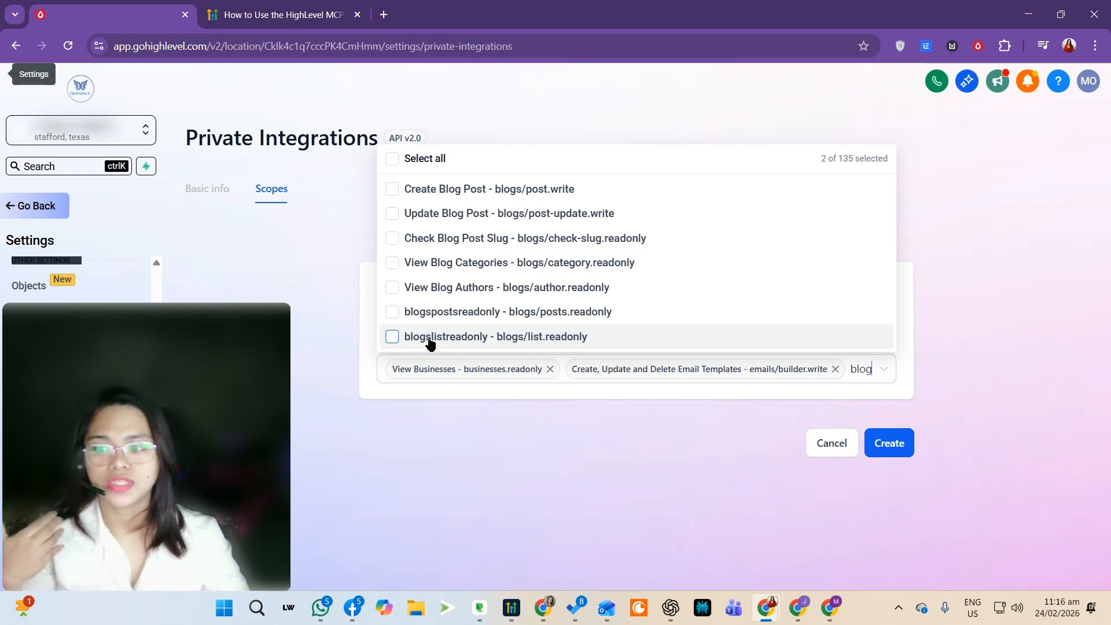
click(467, 341)
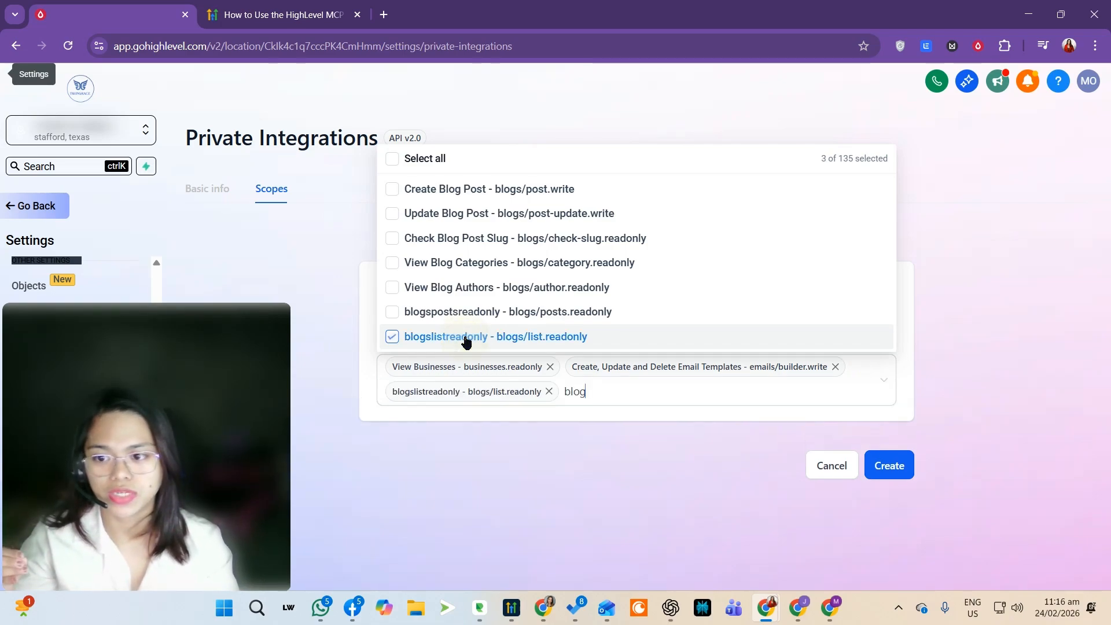
Step: Try selecting all scopes, clear the whole selection, and choose only blogs/list.readonly and blogs/posts.readonly
click(408, 161)
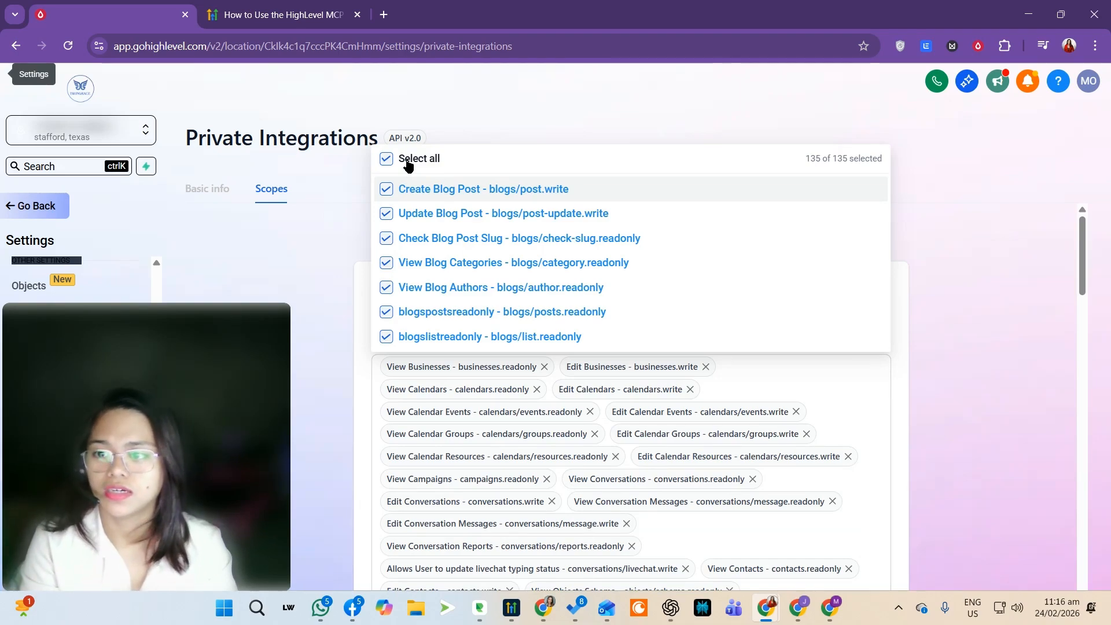
click(408, 161)
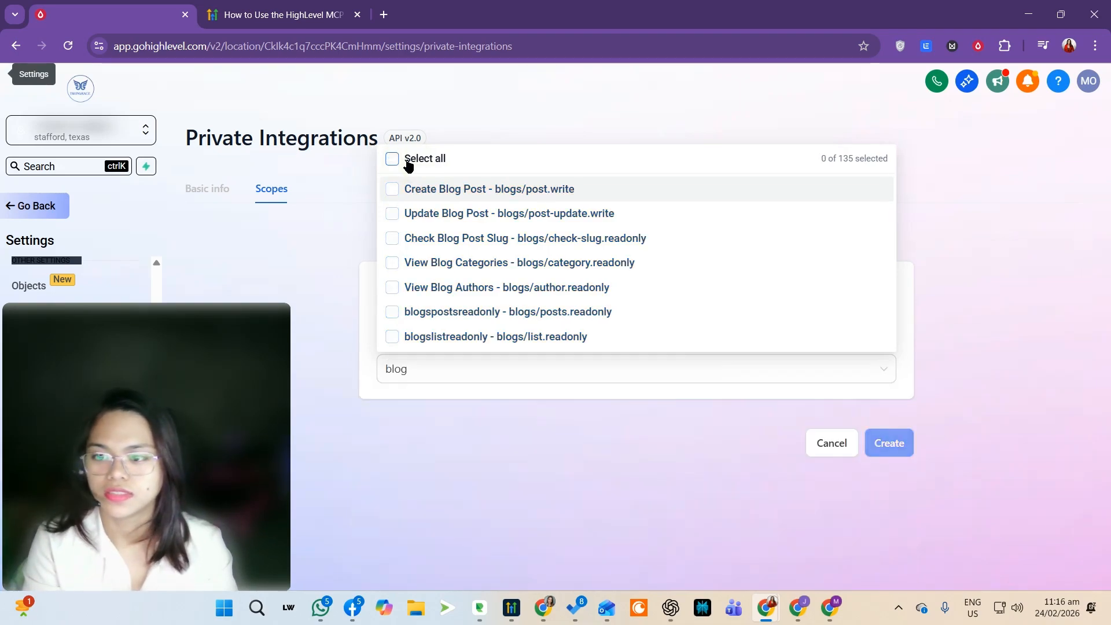
click(483, 337)
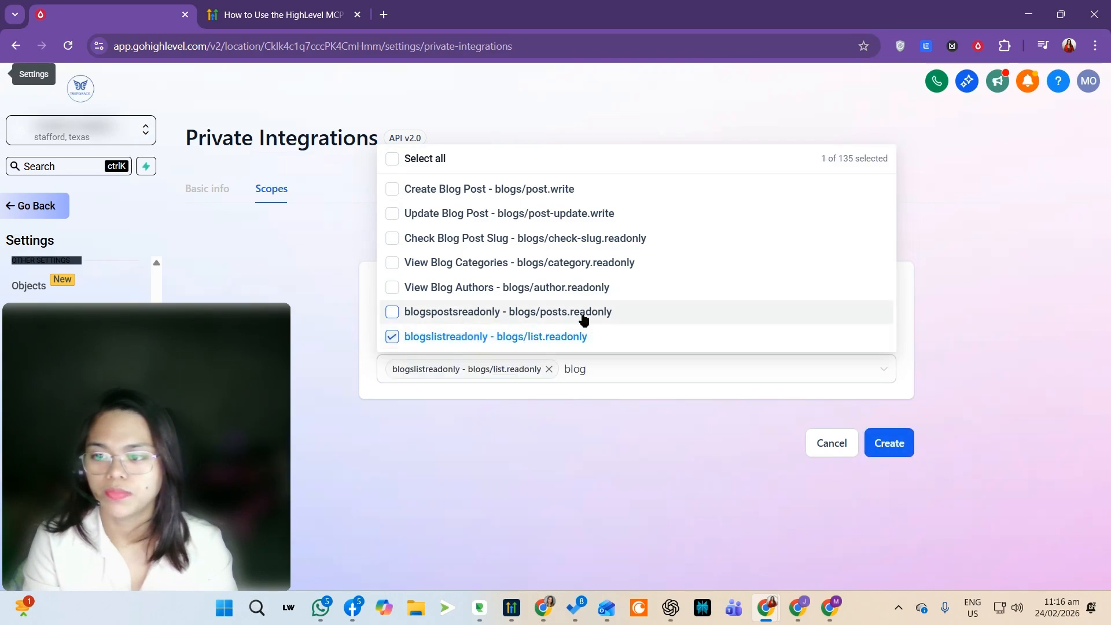
click(637, 312)
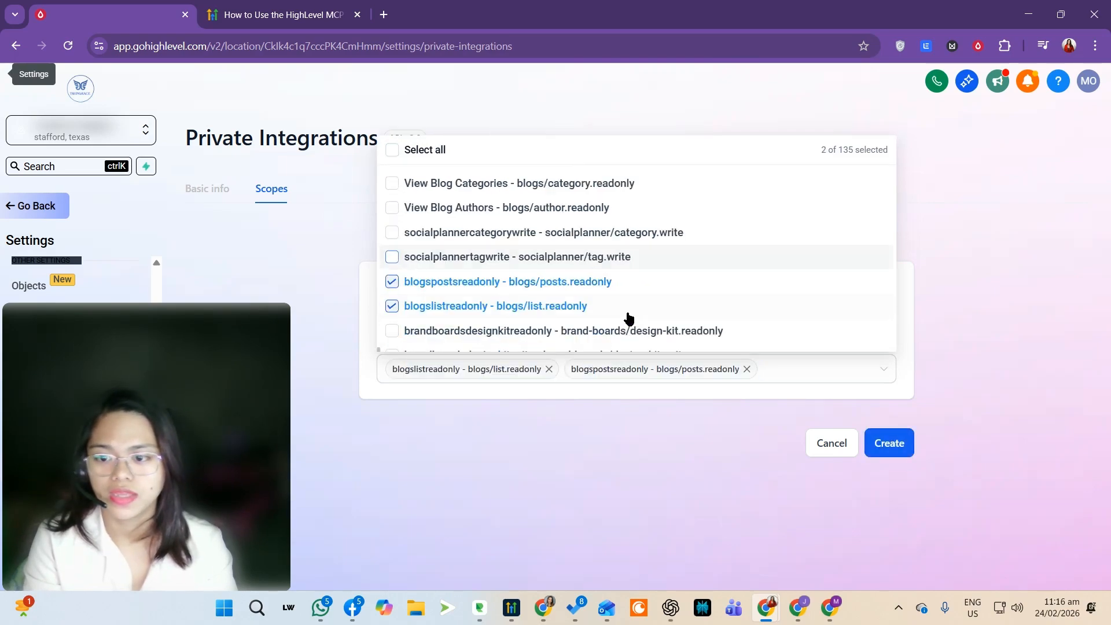
Step: Filter the scopes by blog, add the create post, update post, check slug, view categories and view authors scopes, and clear the filter
scroll(629, 317, down, 1)
scroll(628, 315, up, 1)
scroll(628, 313, down, 3)
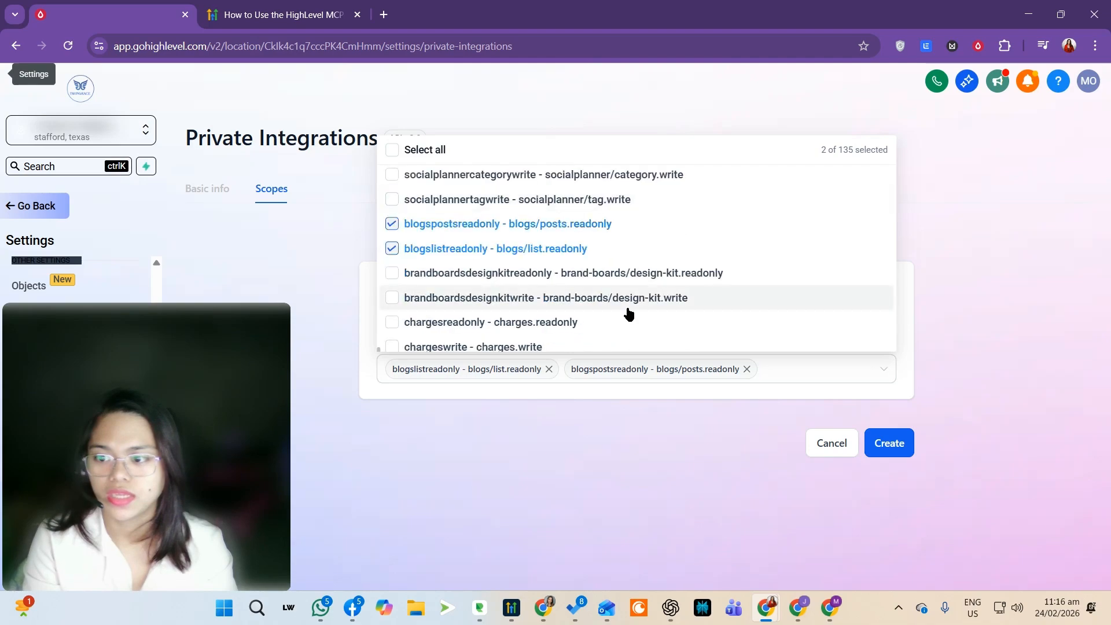
text(blog)
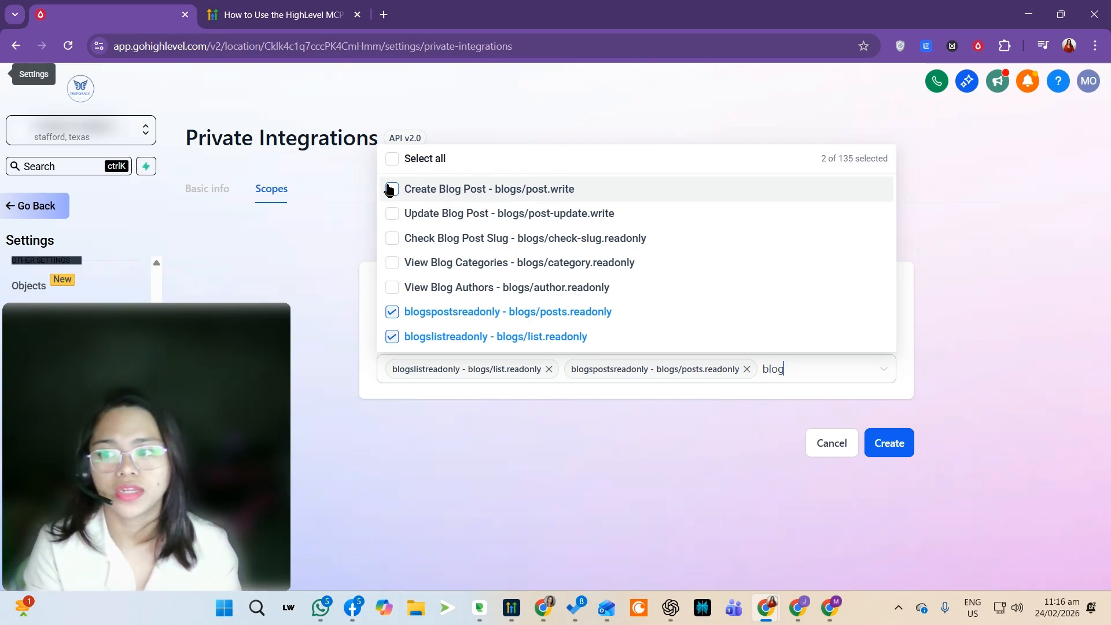
click(390, 190)
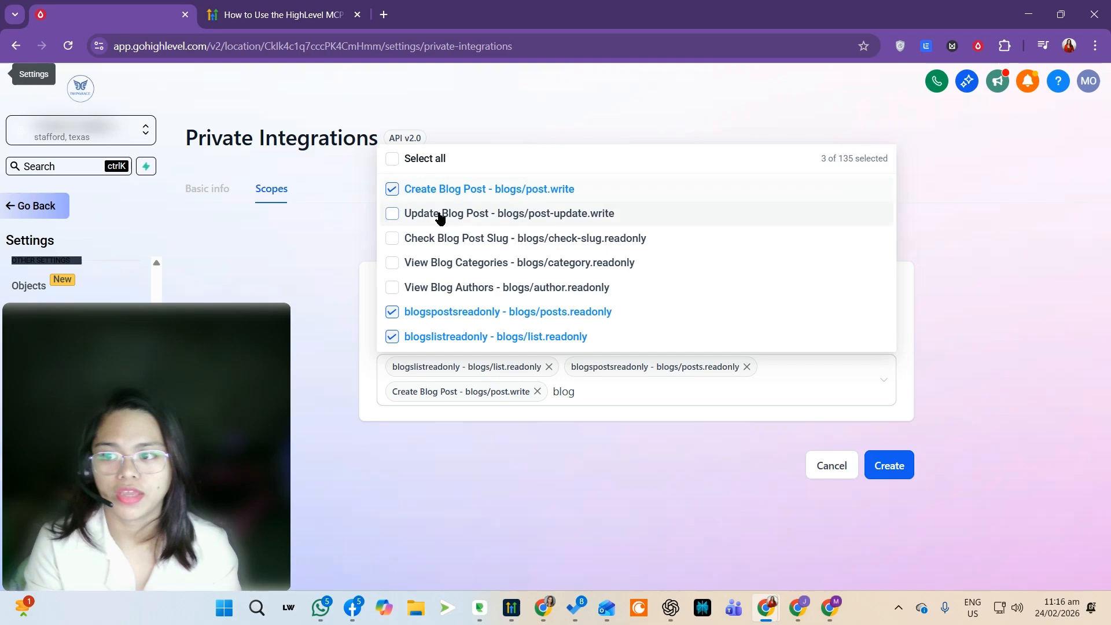
click(392, 213)
click(393, 239)
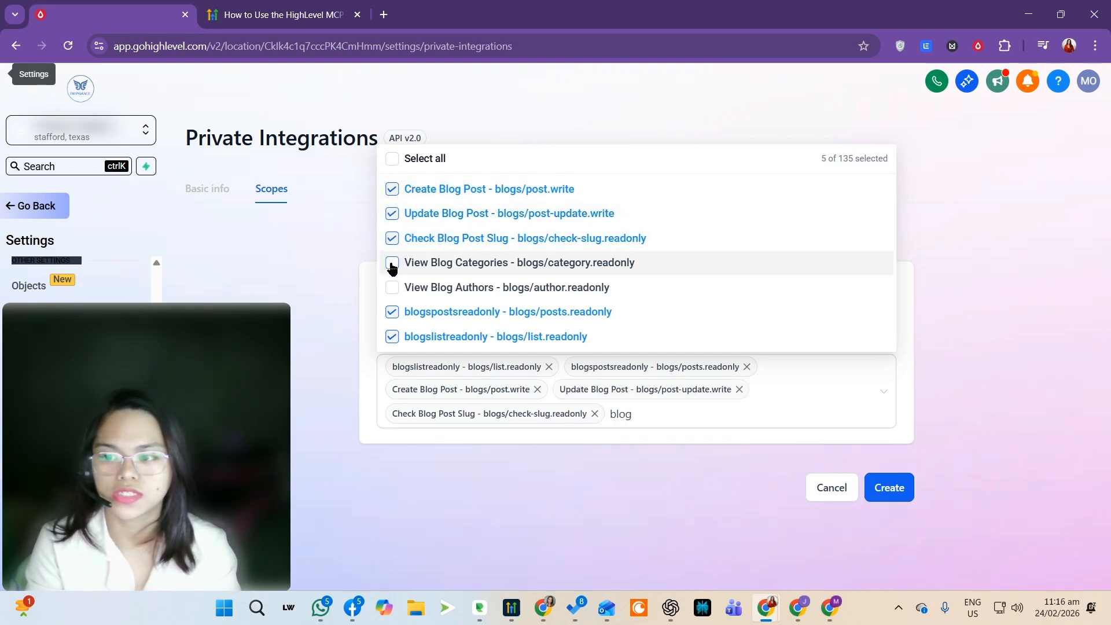
click(392, 264)
click(391, 289)
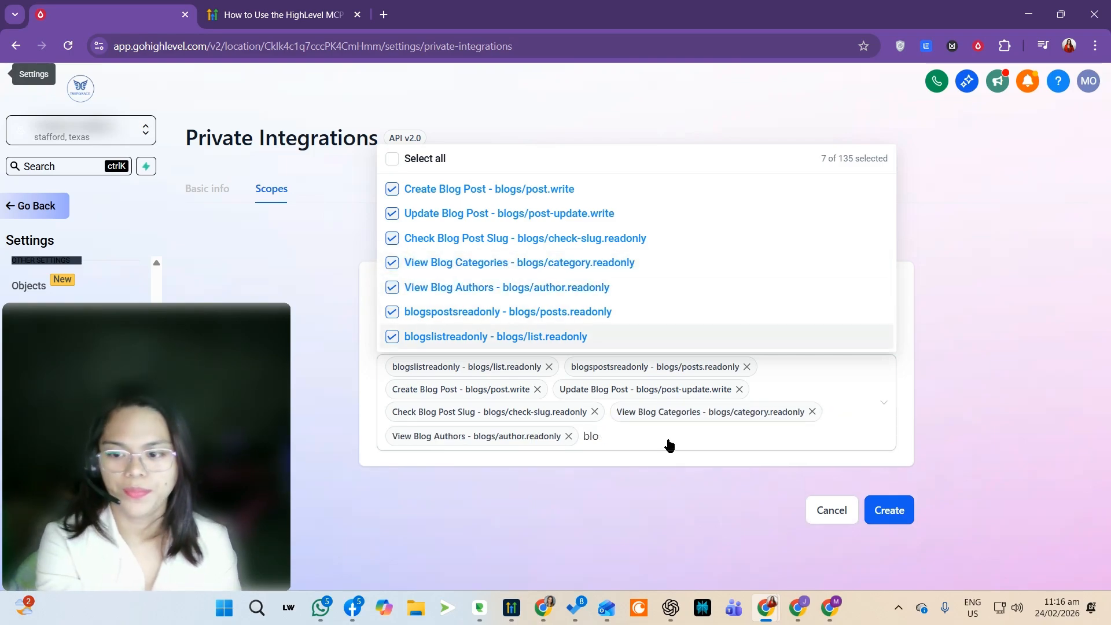
key(BackSpace)
key(BackSpace)
key(BackSpace)
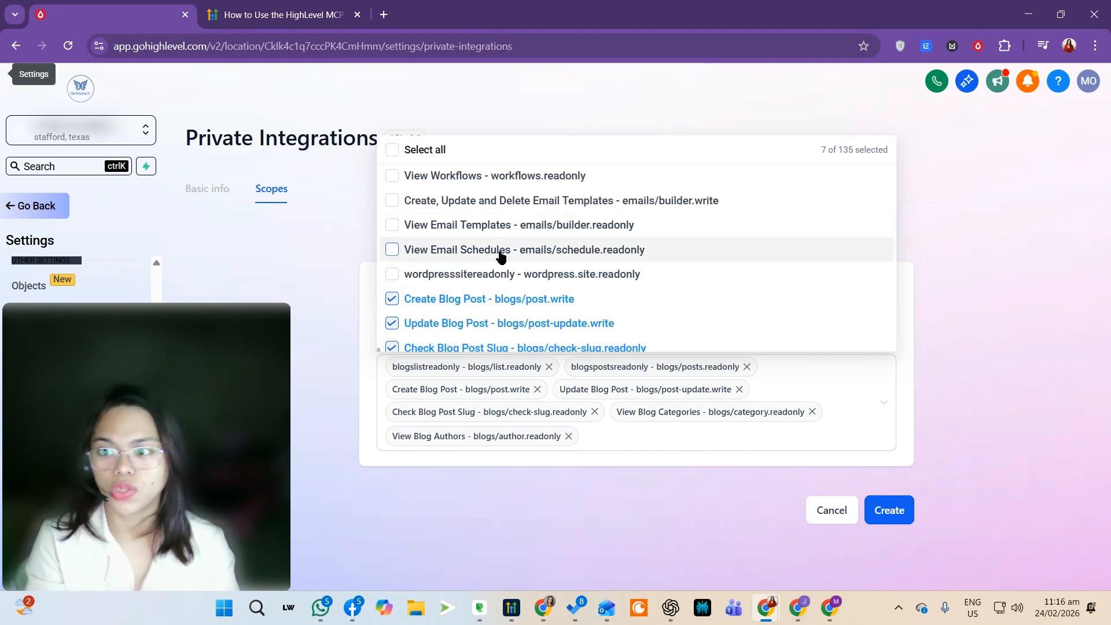
Step: Check the warning on the Edit Users scope and add the Edit Social Media Posts and View Social Media Accounts scopes
scroll(533, 282, up, 2)
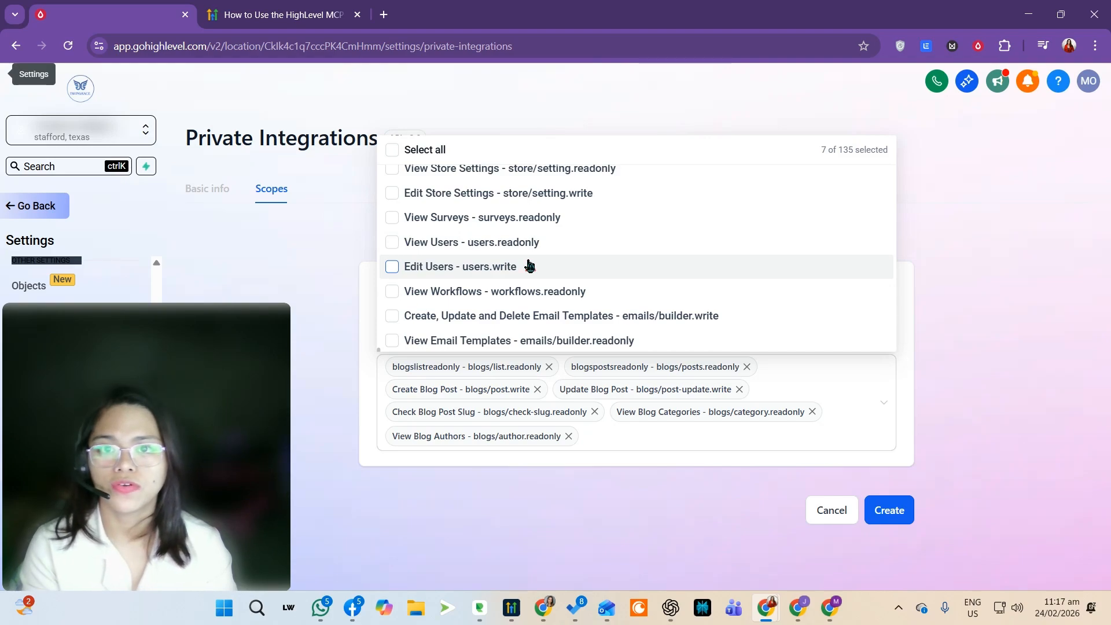
mouse_move(530, 268)
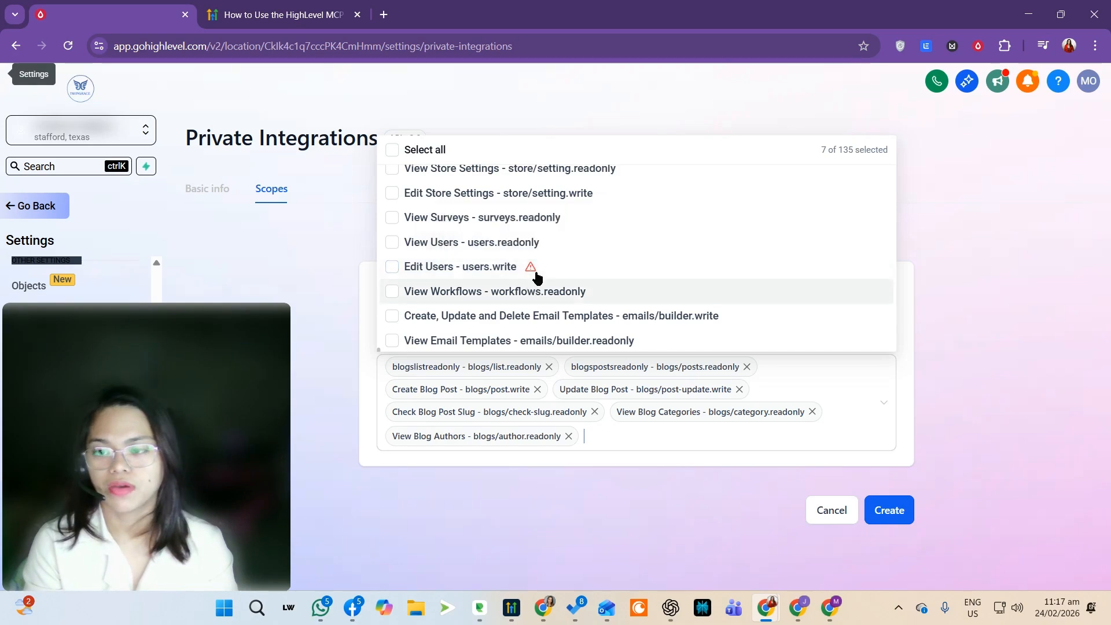
mouse_move(530, 267)
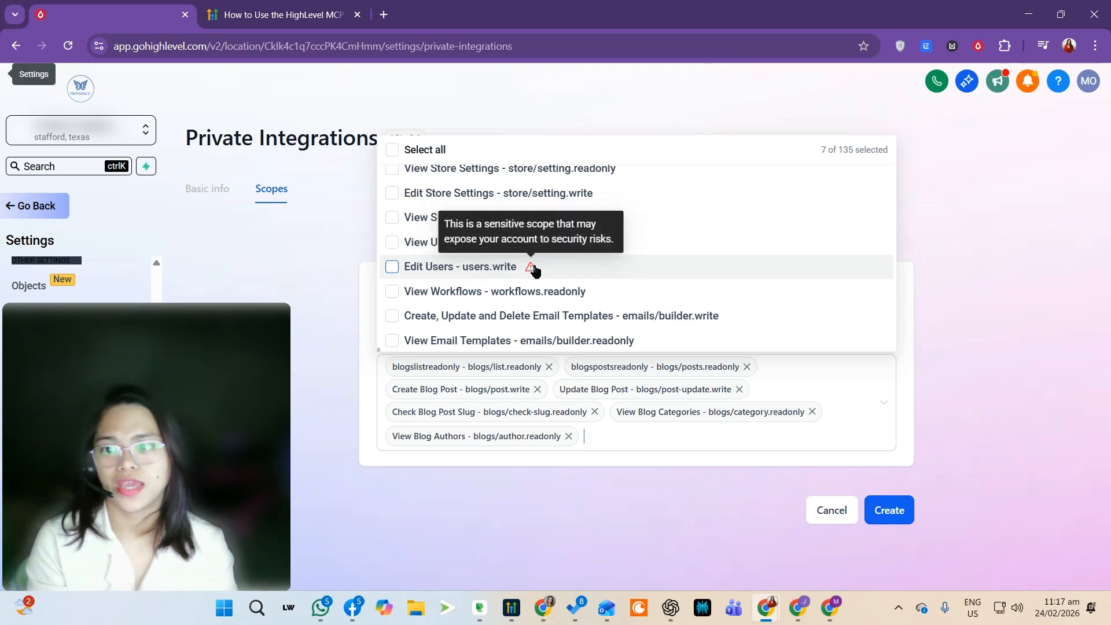
scroll(529, 272, up, 5)
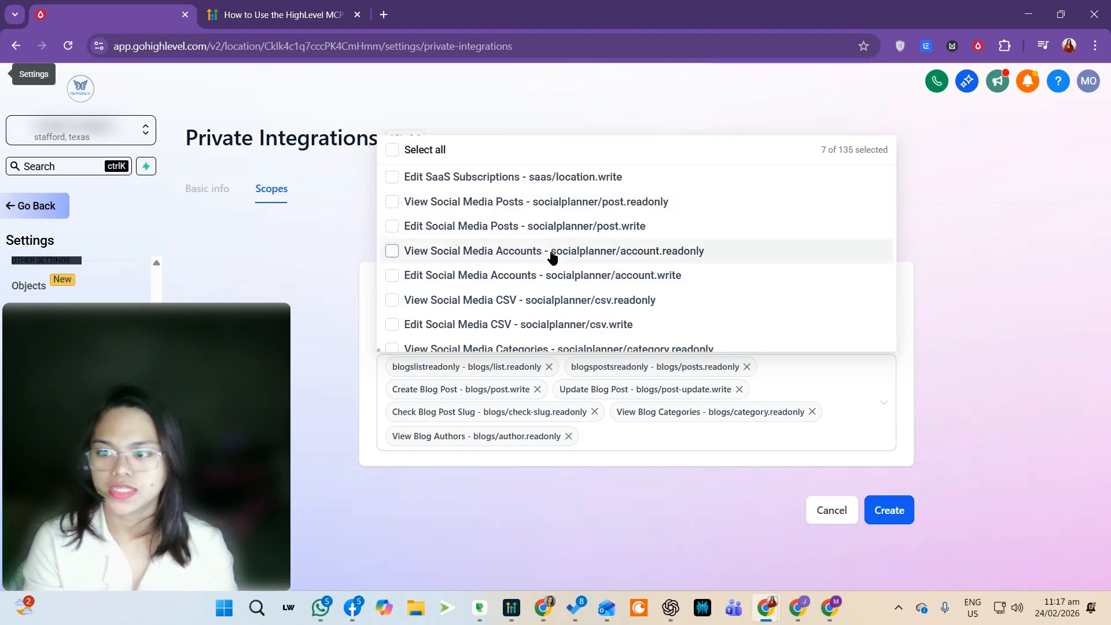
scroll(537, 323, down, 1)
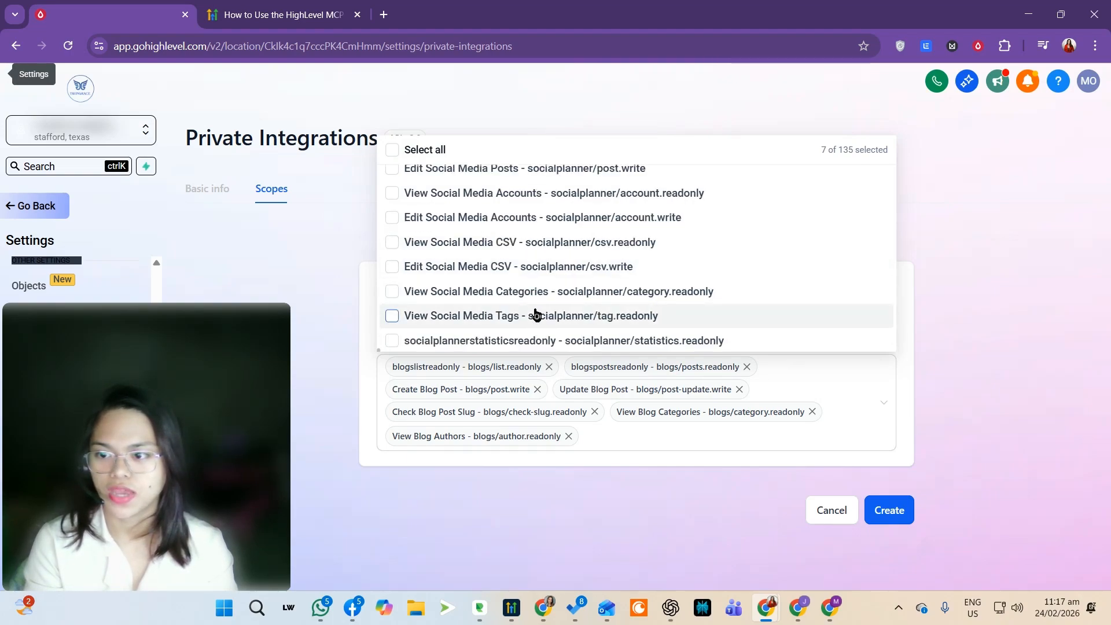
scroll(531, 298, up, 1)
scroll(531, 298, up, 1)
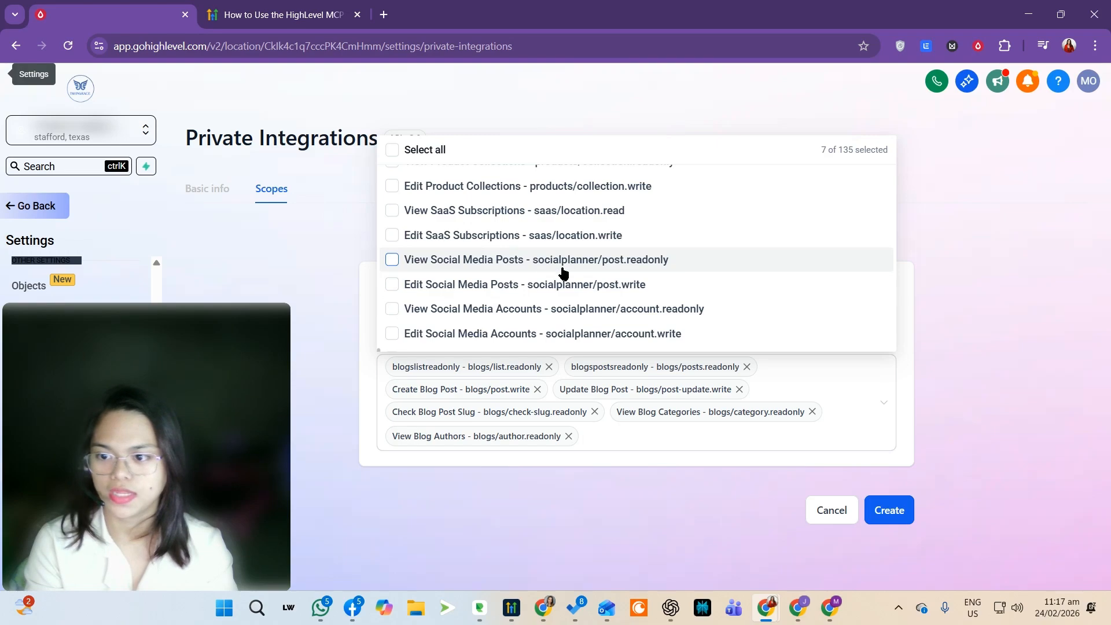
click(509, 286)
scroll(510, 281, down, 1)
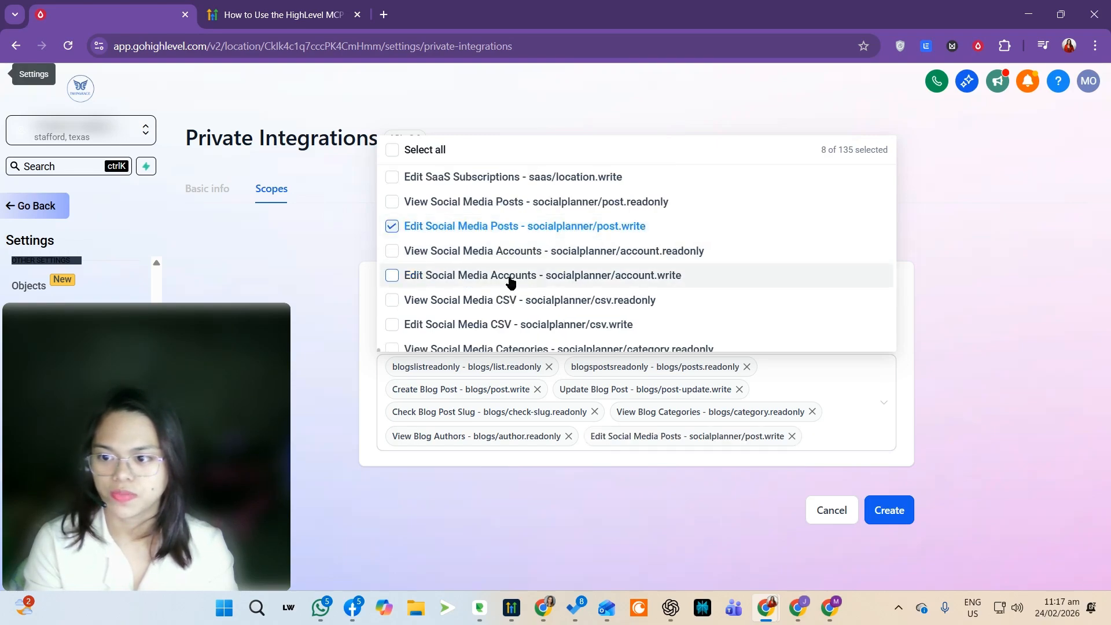
click(457, 256)
Step: Add the Edit Social Media CSV, View Social Media CSV and socialplanner/statistics.readonly scopes
scroll(458, 257, down, 1)
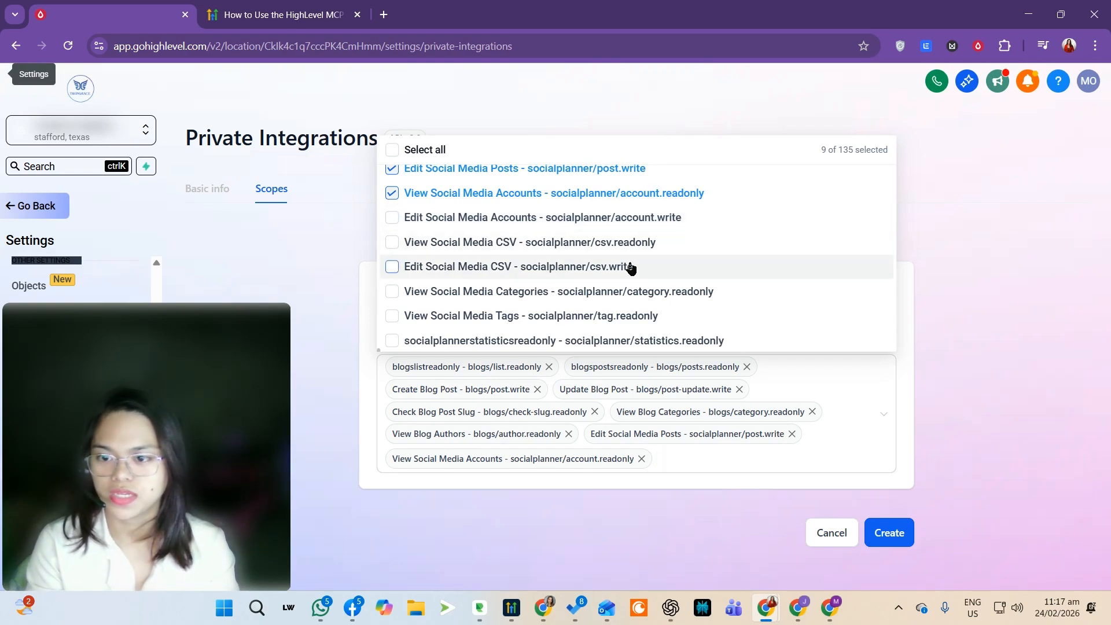
click(681, 265)
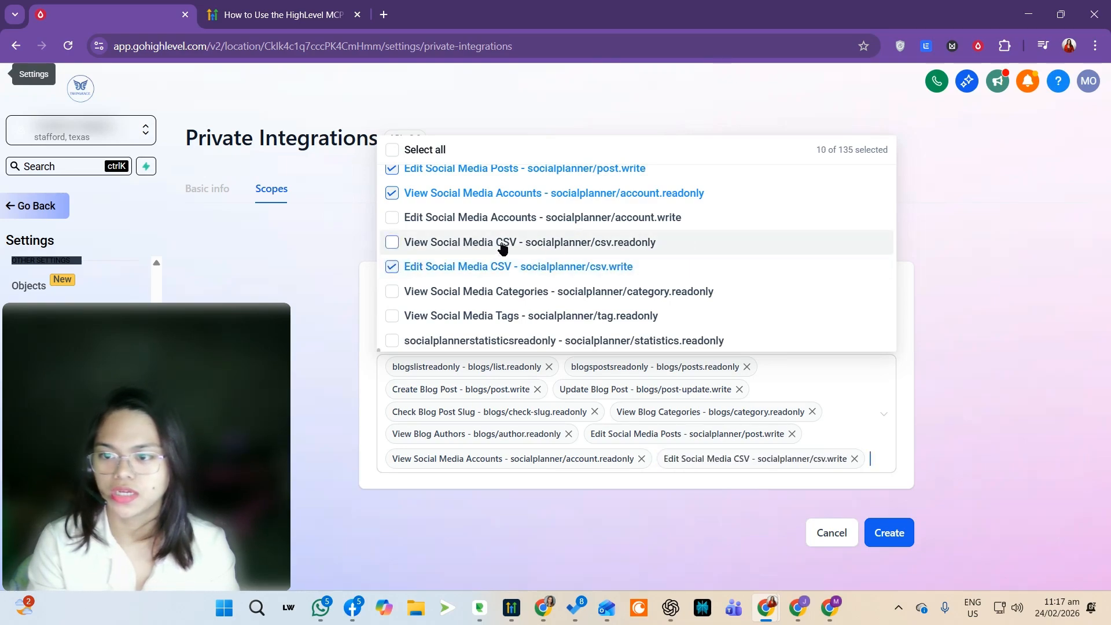
click(671, 246)
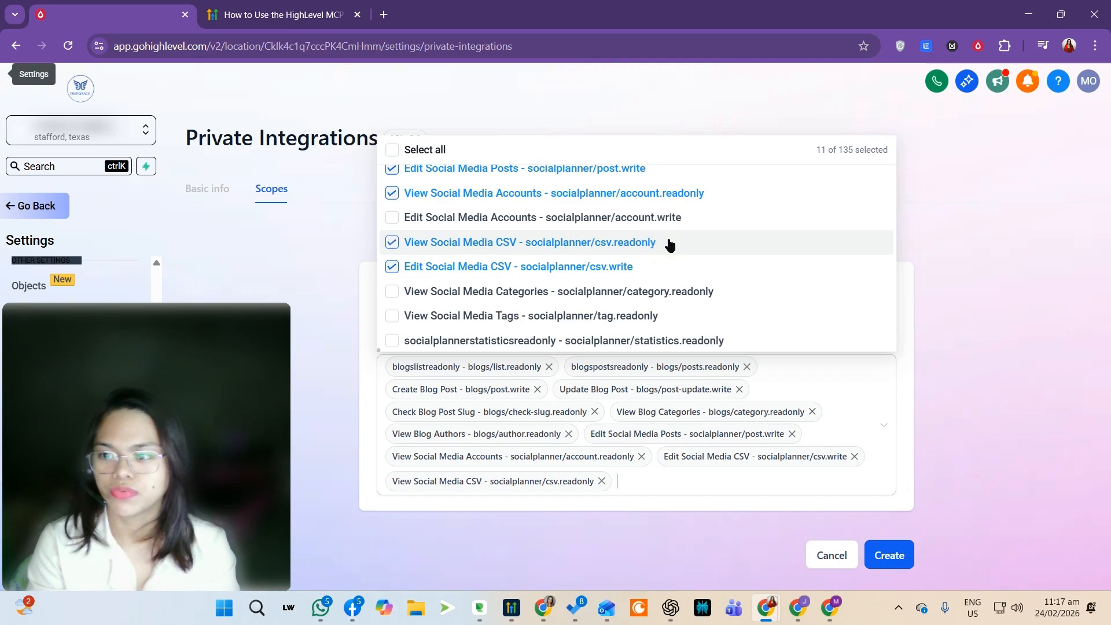
scroll(671, 246, down, 1)
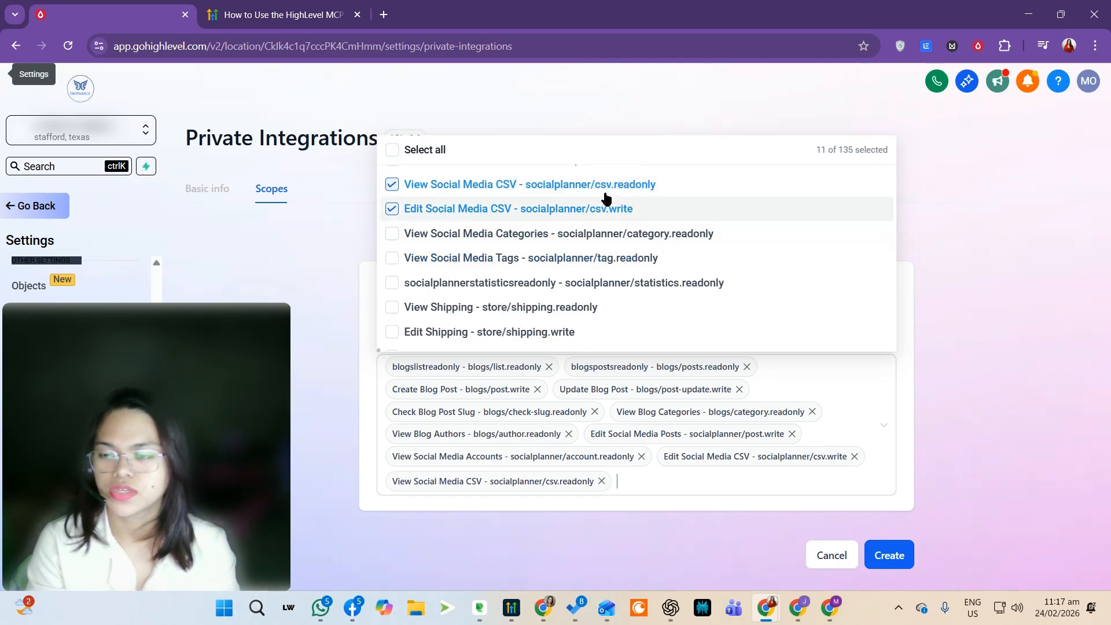
scroll(606, 199, up, 1)
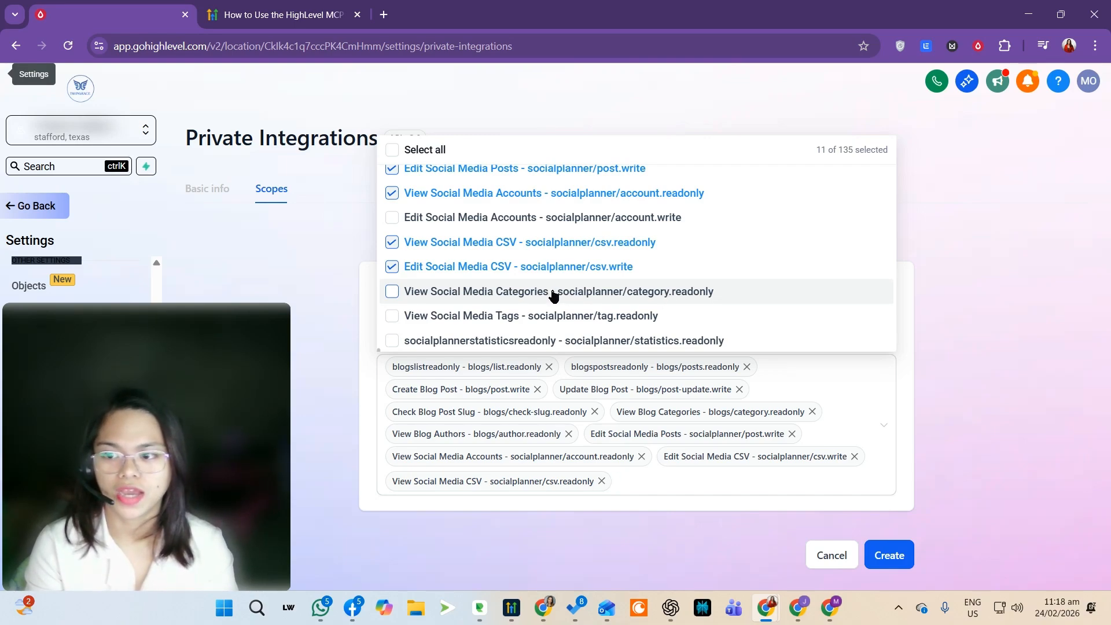
scroll(552, 300, down, 1)
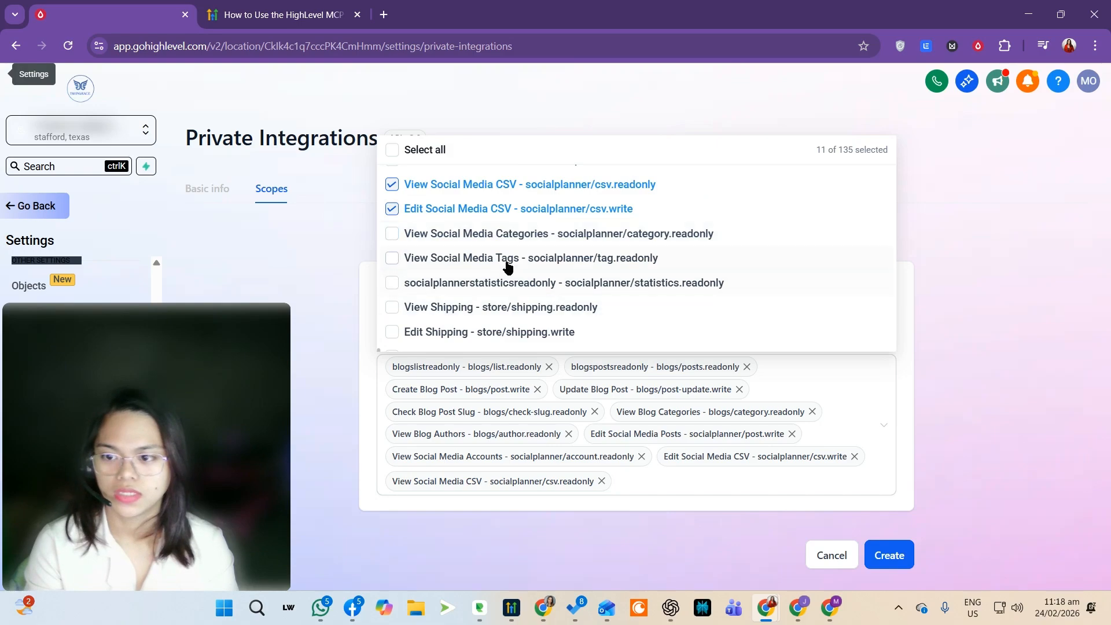
click(755, 284)
scroll(567, 293, down, 1)
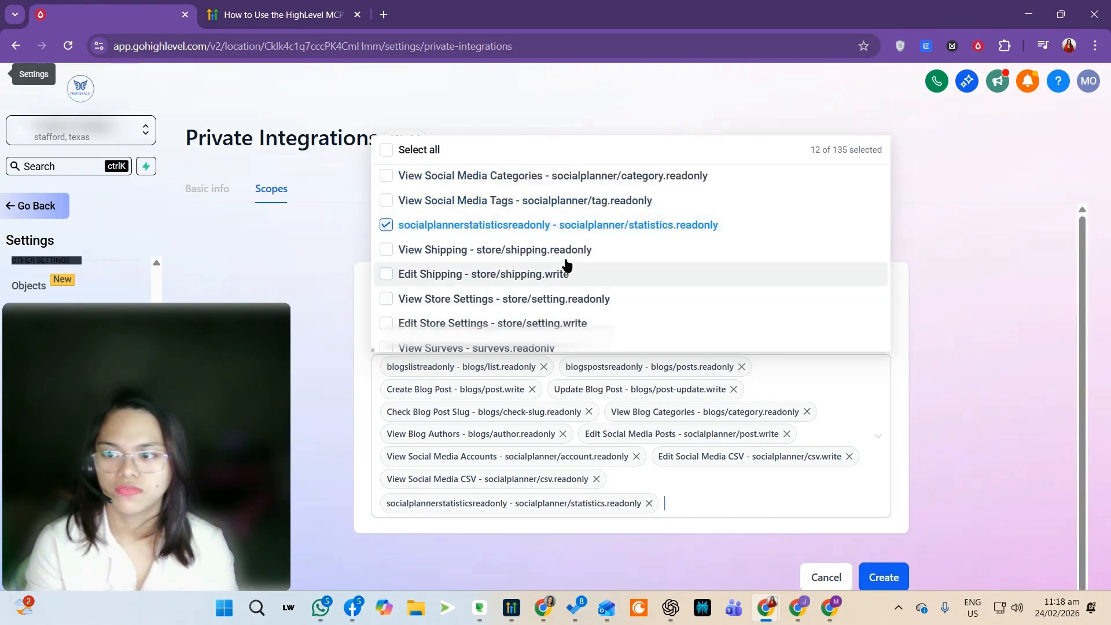
Step: Create the private integration with the chosen scopes and copy its access token
click(947, 459)
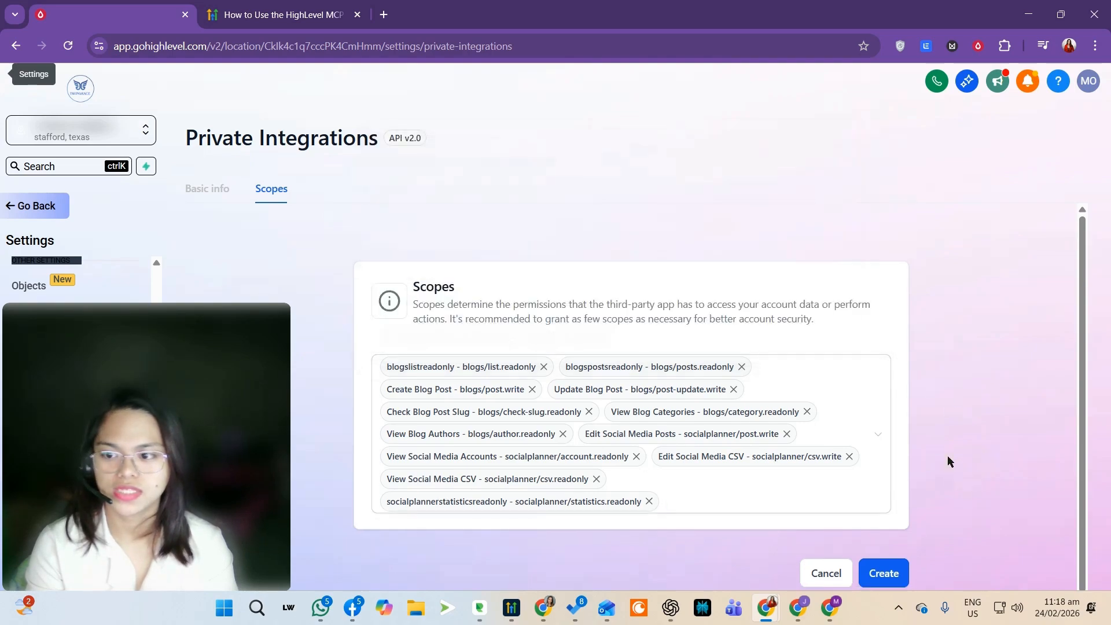
click(886, 571)
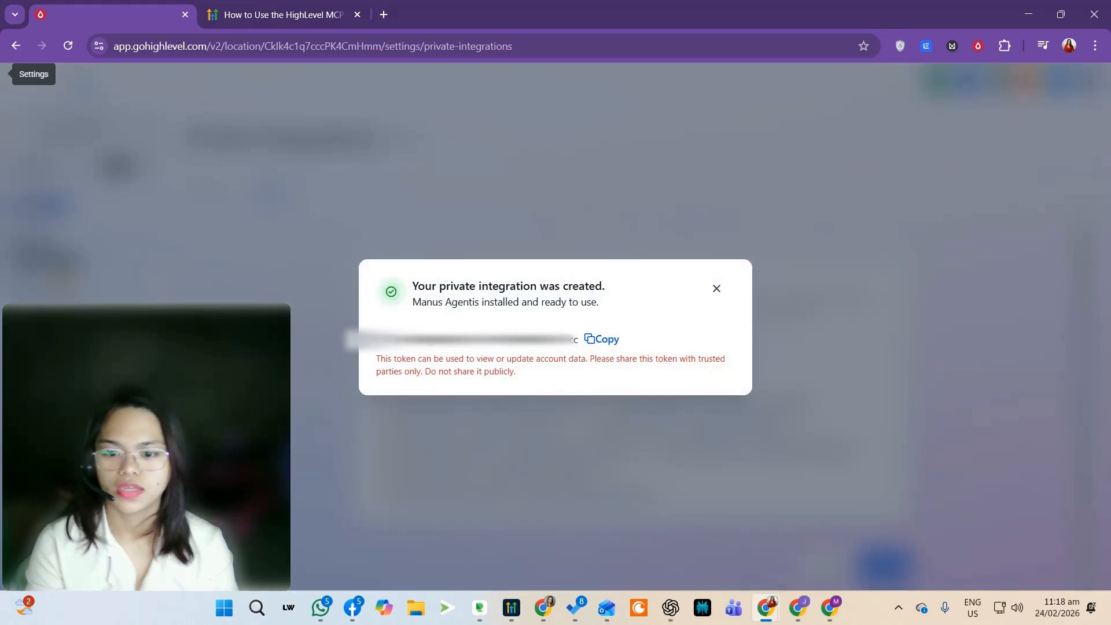
click(994, 606)
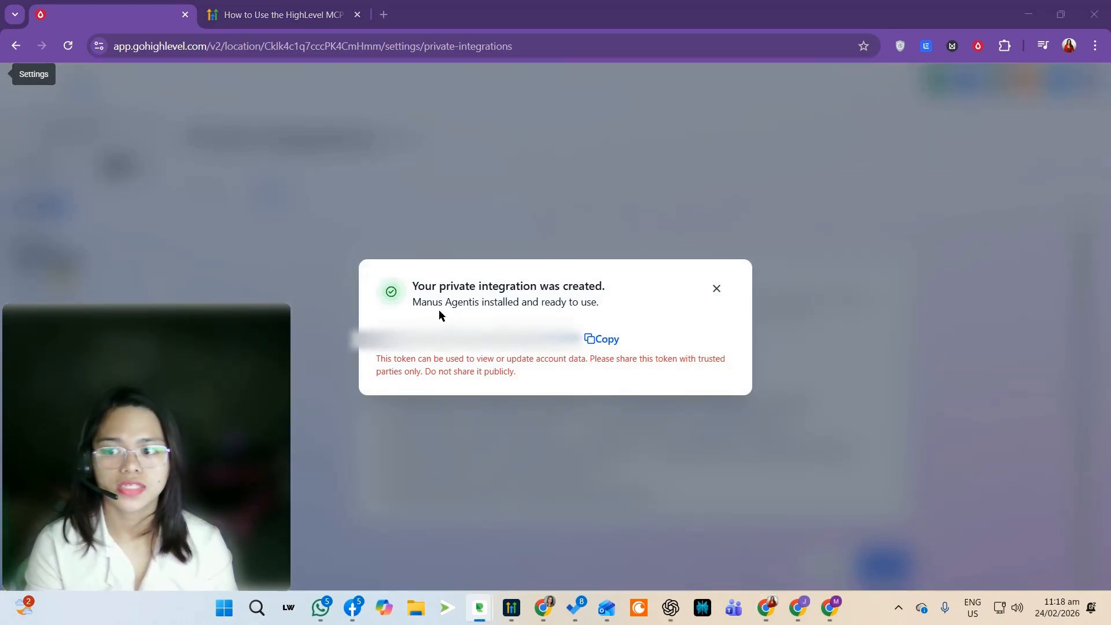
click(492, 337)
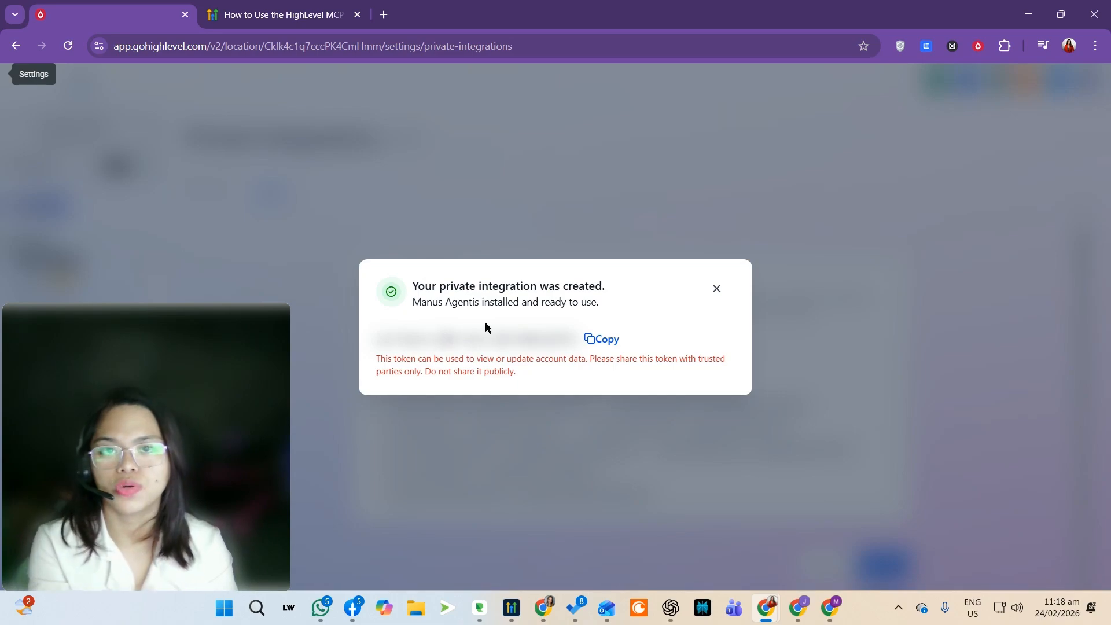
click(603, 342)
click(609, 345)
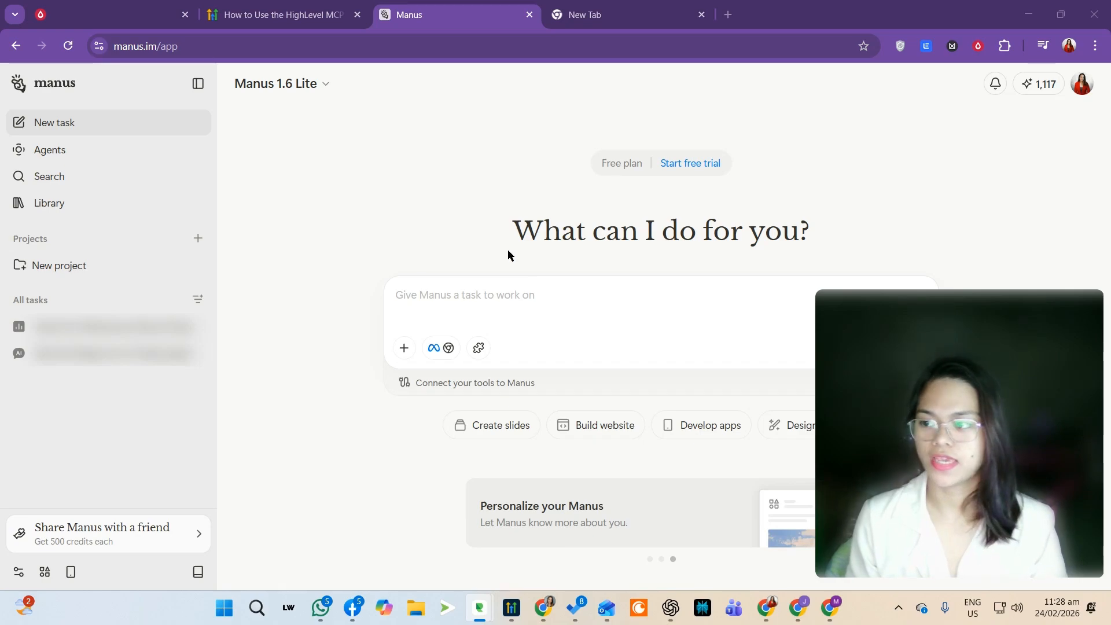
Step: In Manus, go to the Connectors settings and open the catalogue for adding connectors
click(18, 573)
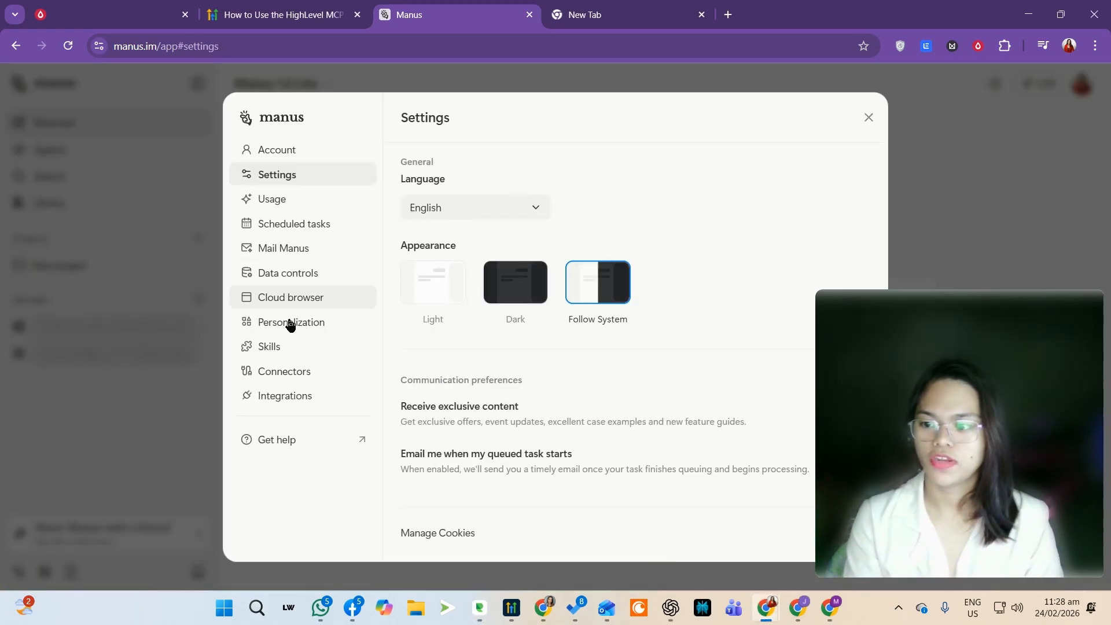
click(277, 376)
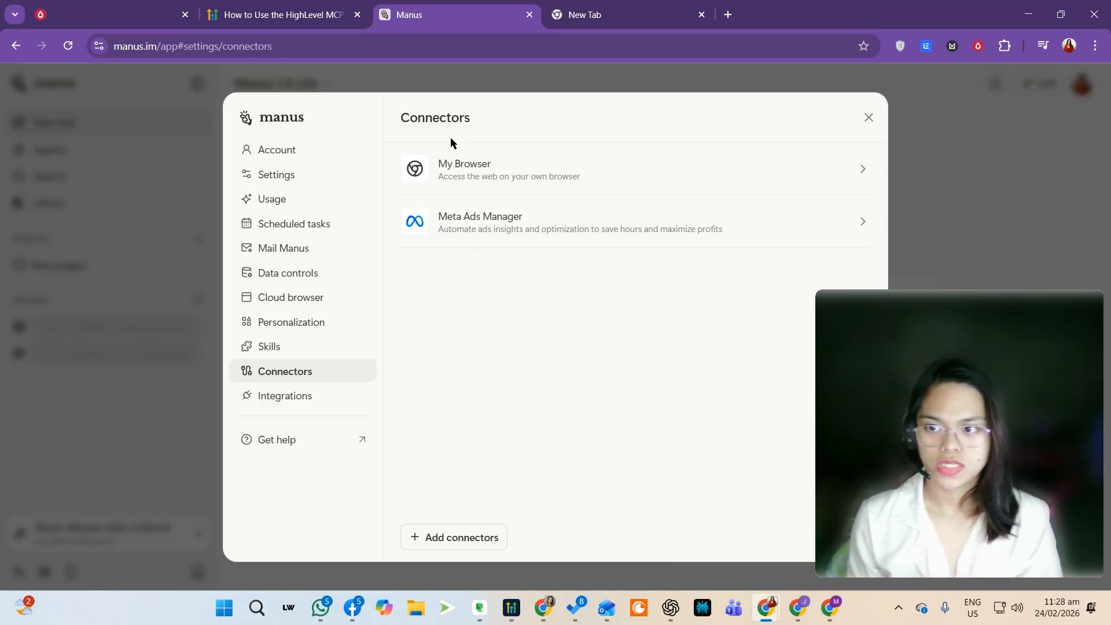
click(444, 543)
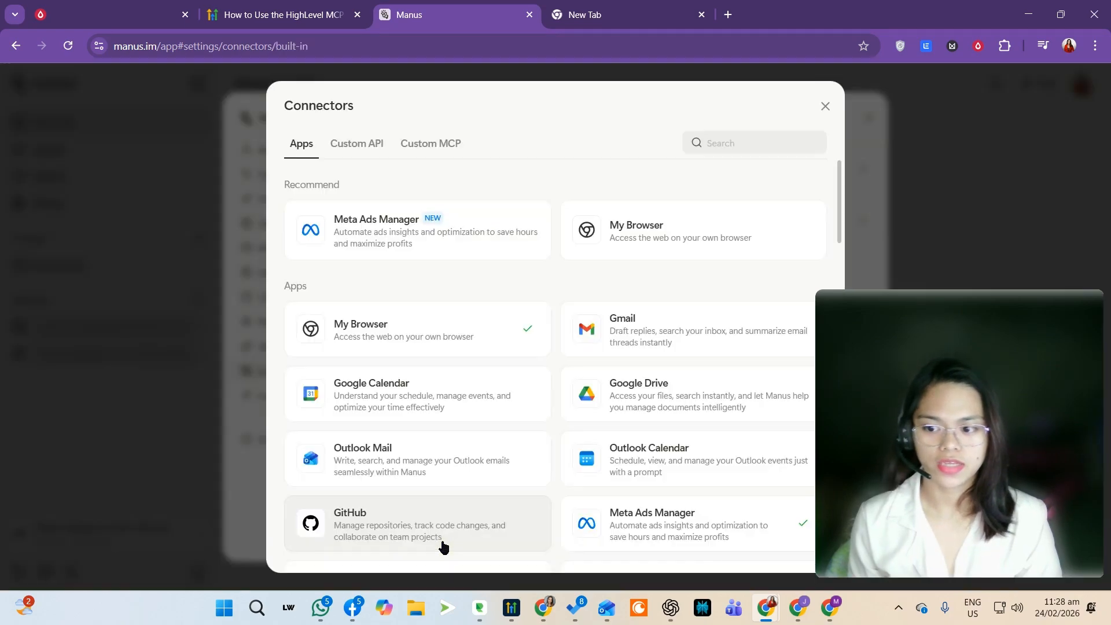
Step: Look through the available app connectors and switch to the Custom MCP connectors
scroll(429, 317, down, 8)
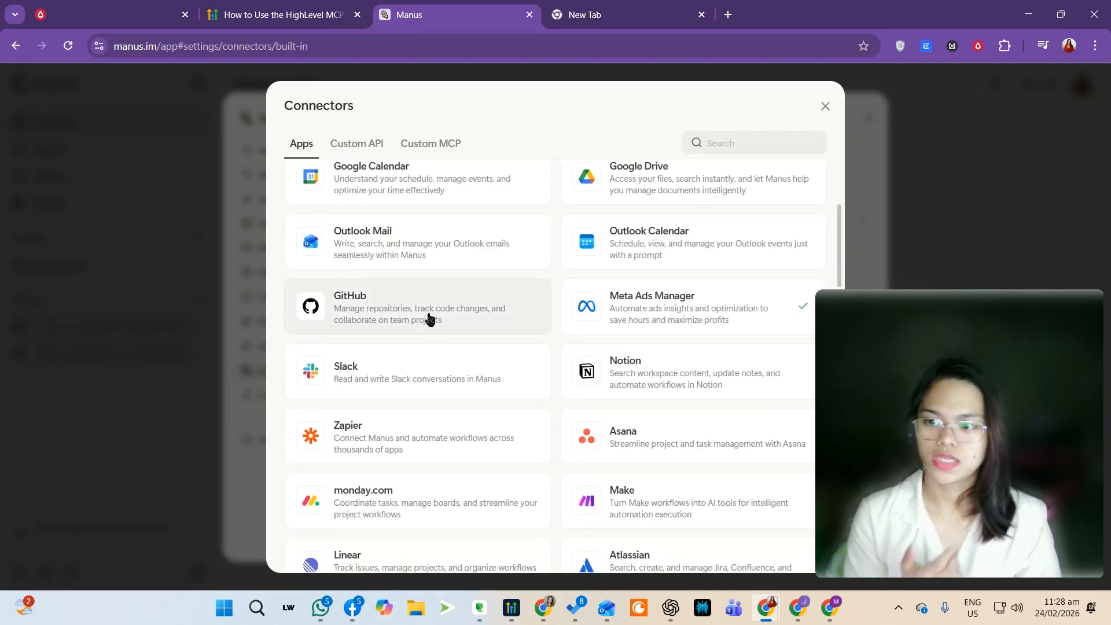
scroll(444, 338, down, 8)
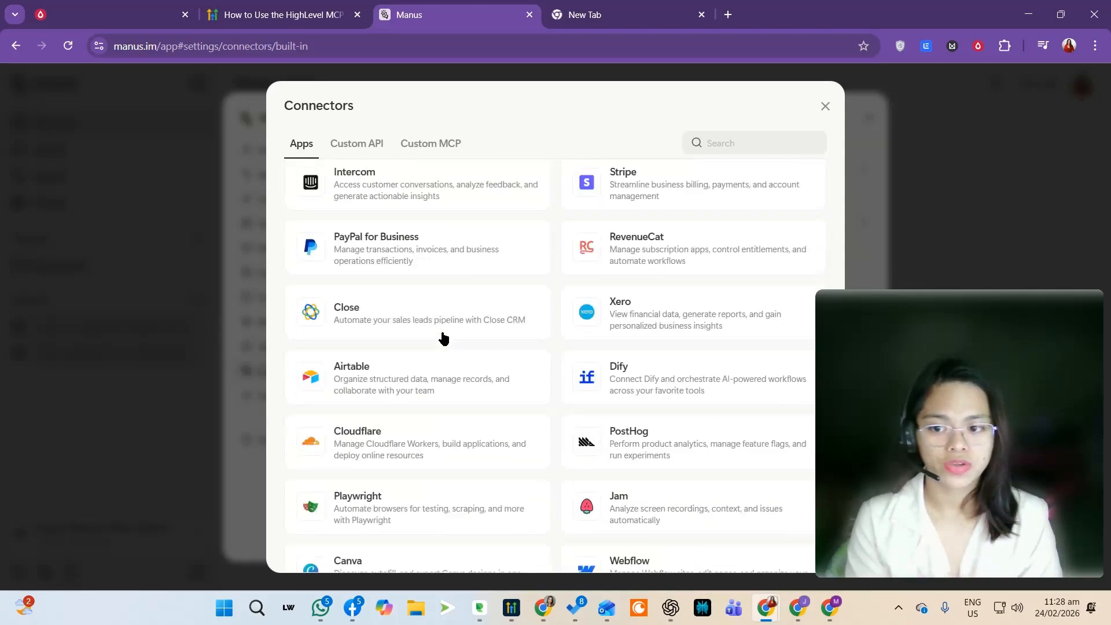
scroll(444, 337, down, 10)
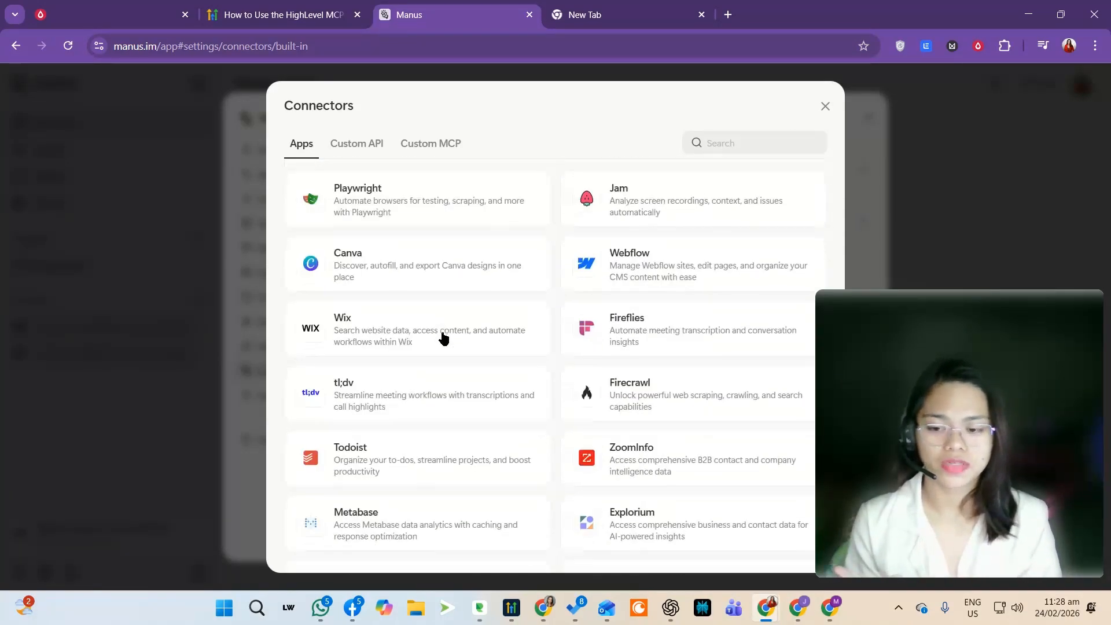
scroll(443, 336, down, 2)
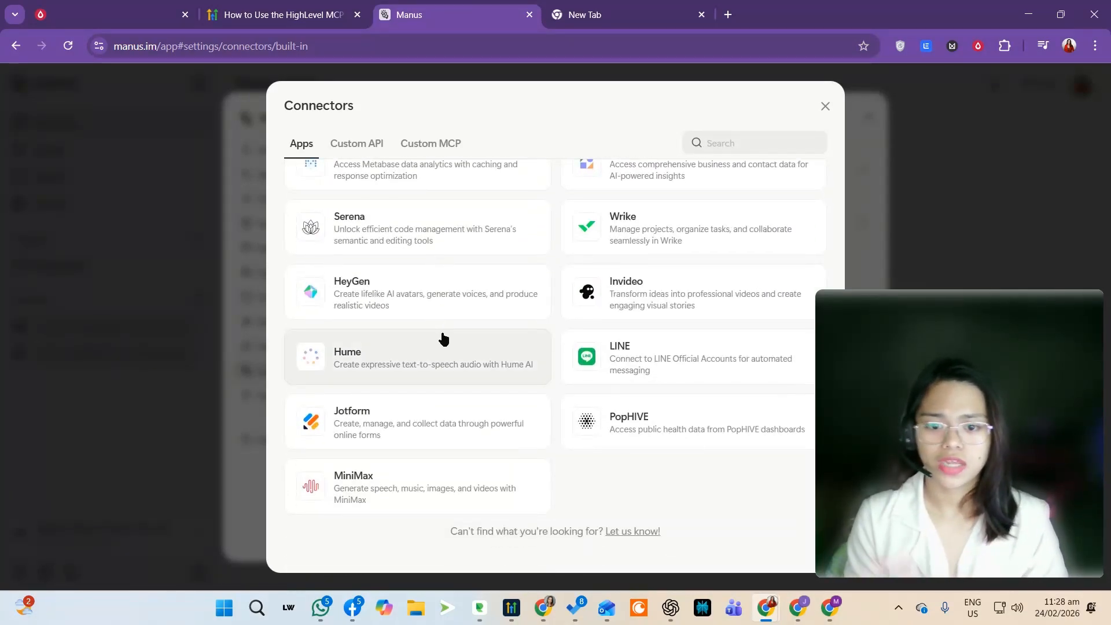
scroll(444, 338, up, 20)
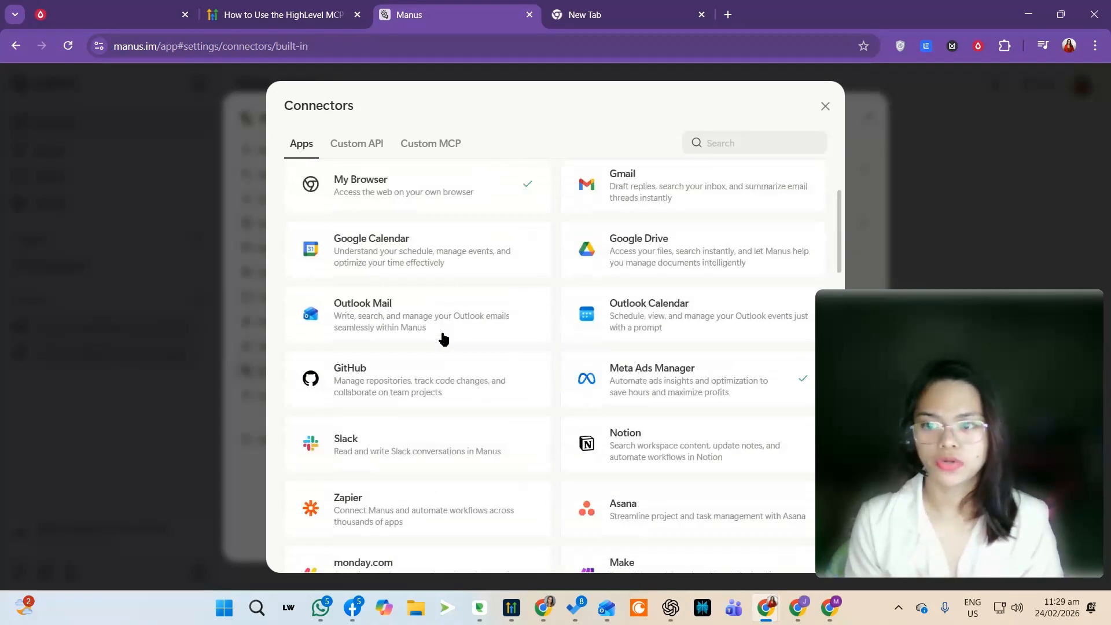
scroll(444, 339, up, 3)
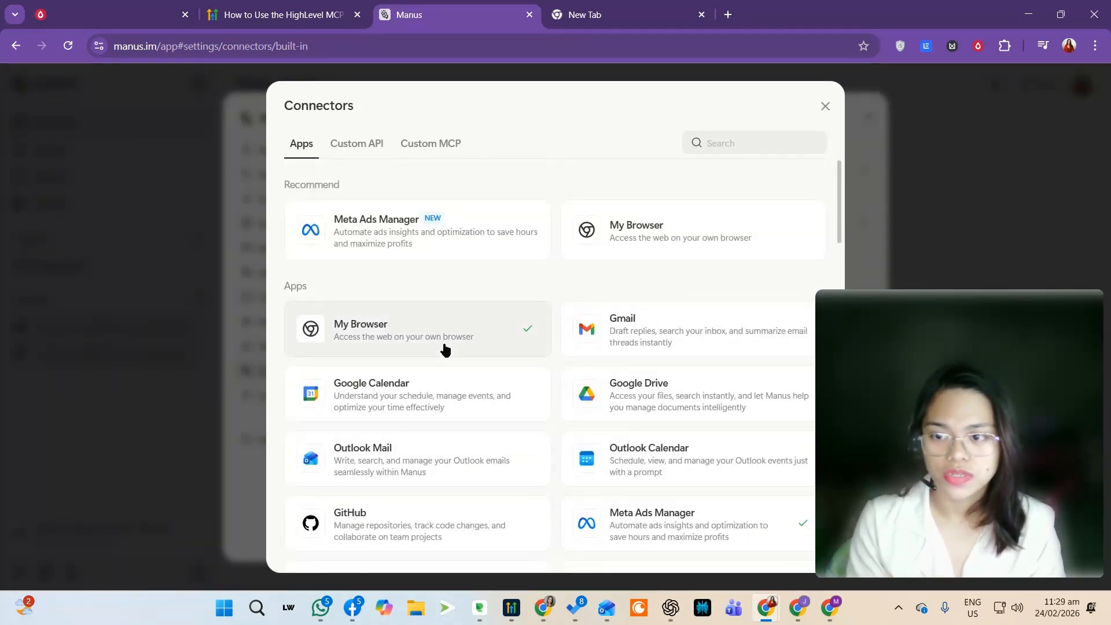
click(436, 150)
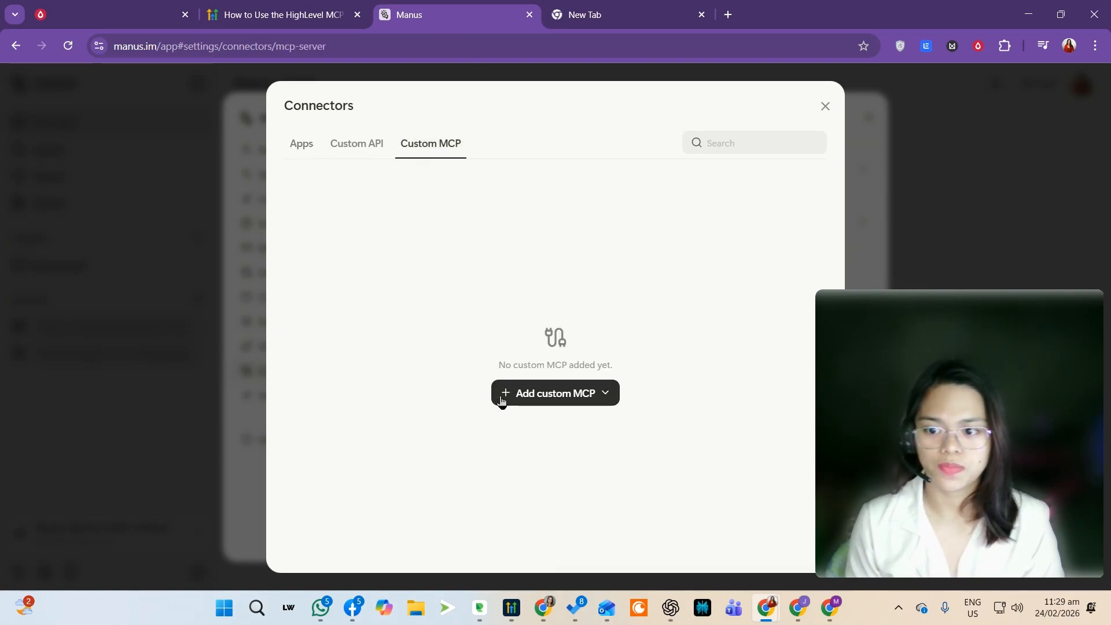
Step: Start a custom MCP by direct configuration and name the server HighLevel MCP (TG)
click(583, 394)
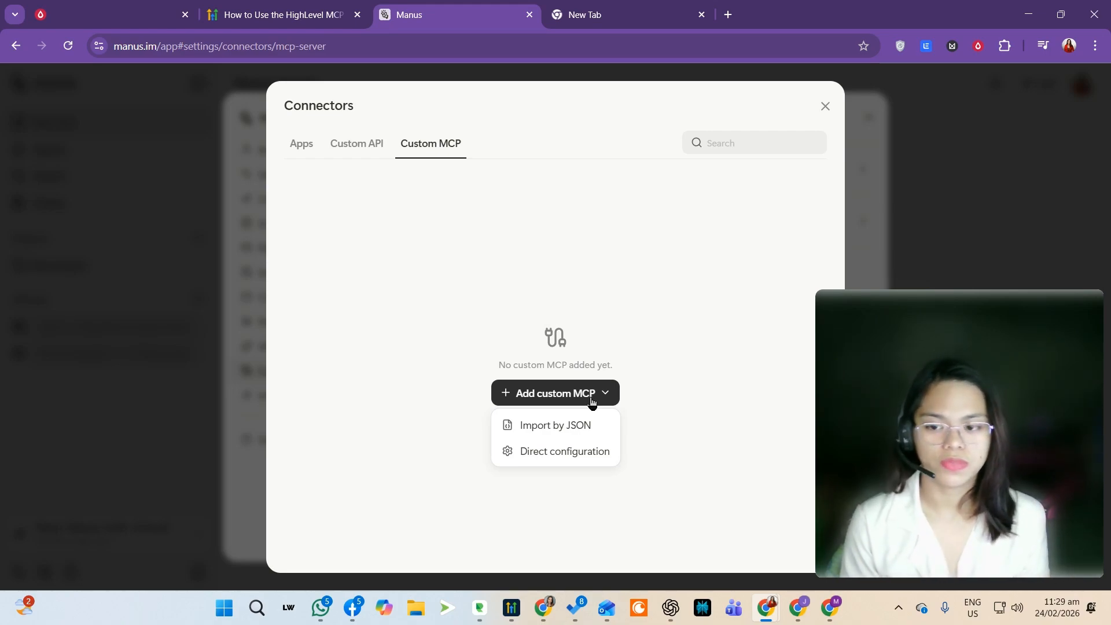
click(564, 458)
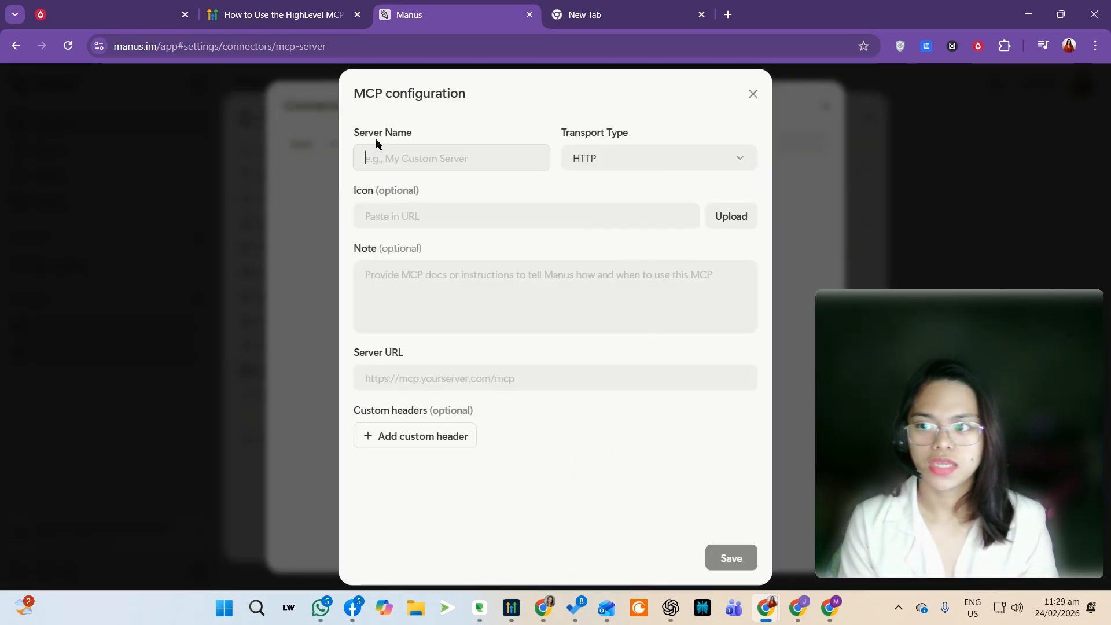
click(436, 168)
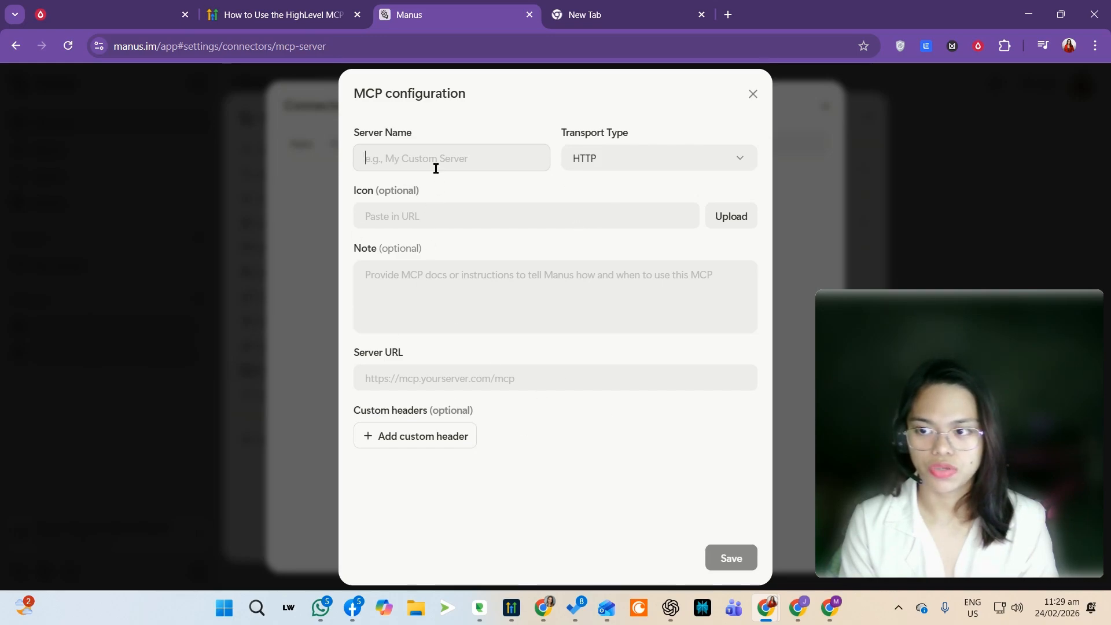
drag(392, 133, 411, 136)
click(422, 157)
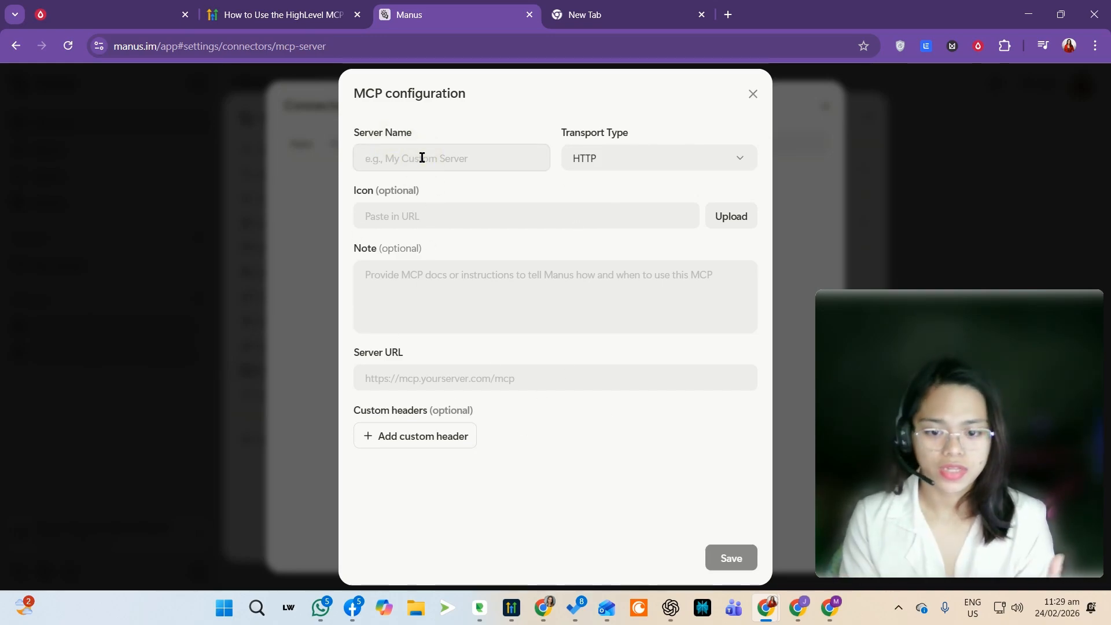
text(HighLecvel)
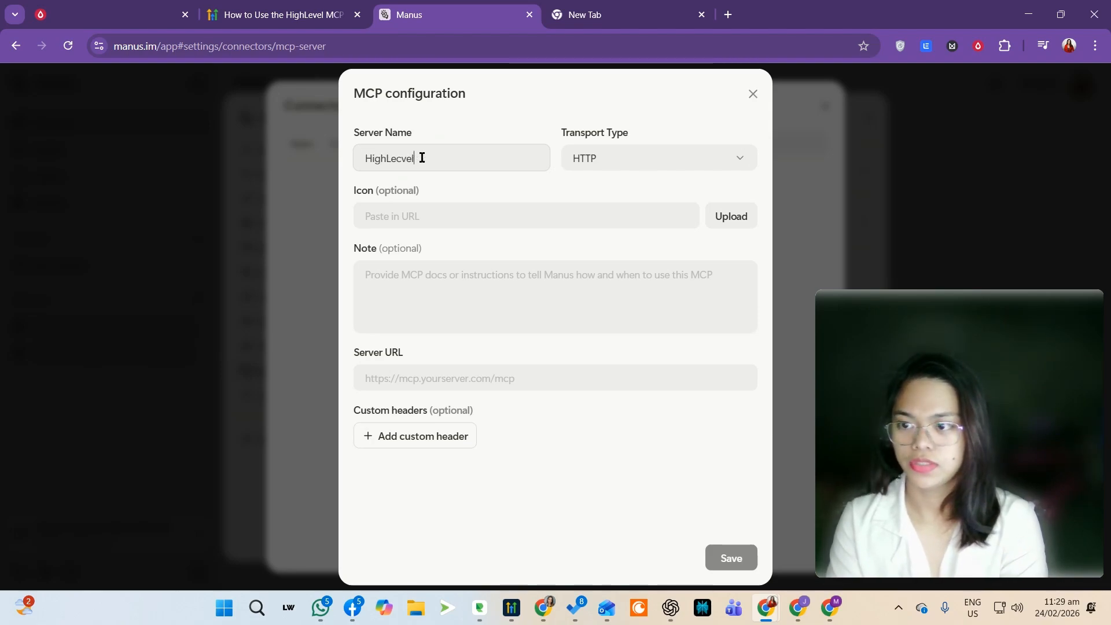
key(BackSpace)
text(l )
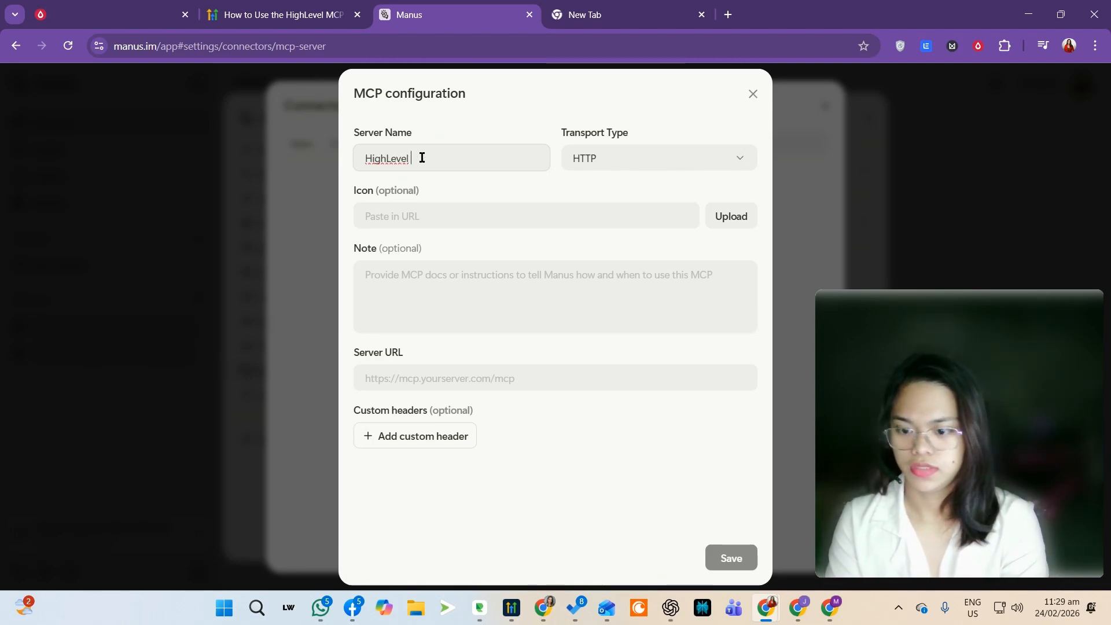
text(MCP ()
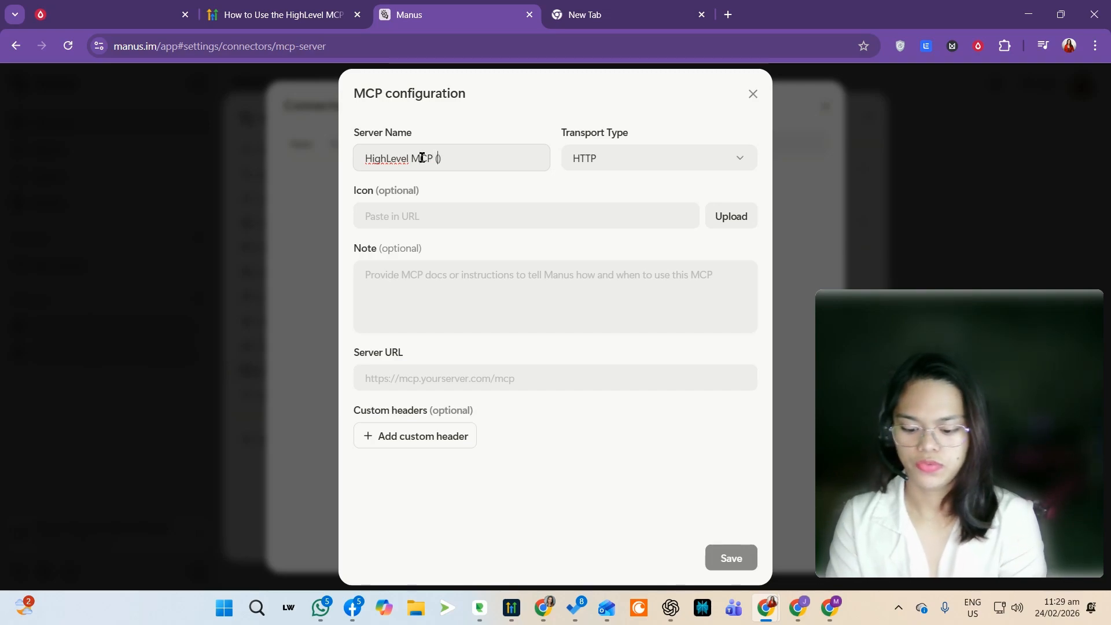
text(TG)
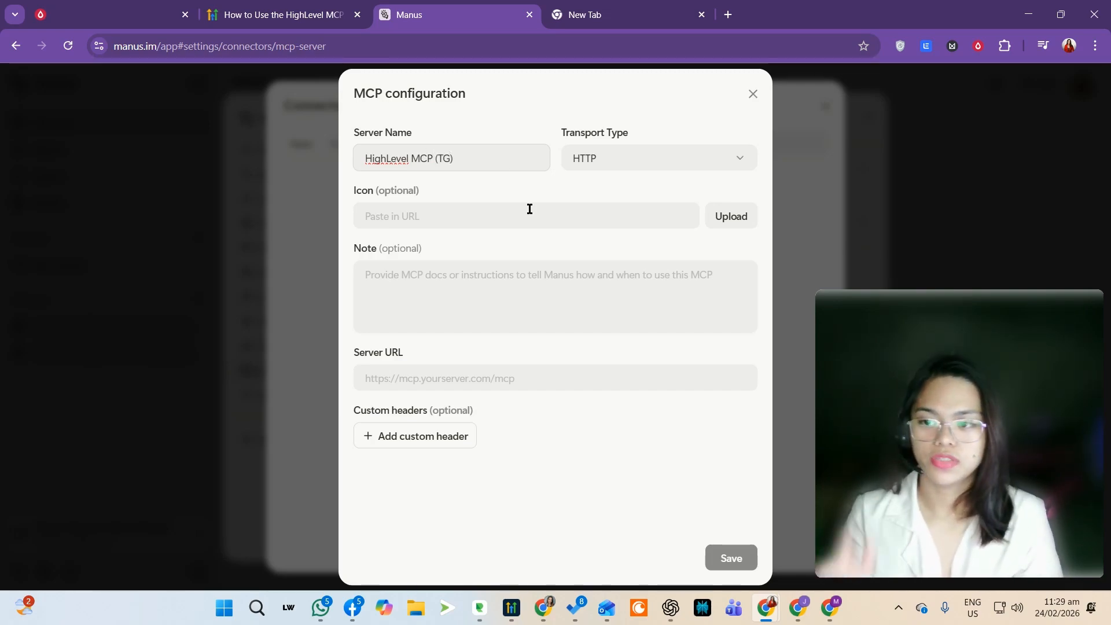
Step: Review the transport type options and the icon, note and server URL fields of the MCP configuration
click(511, 214)
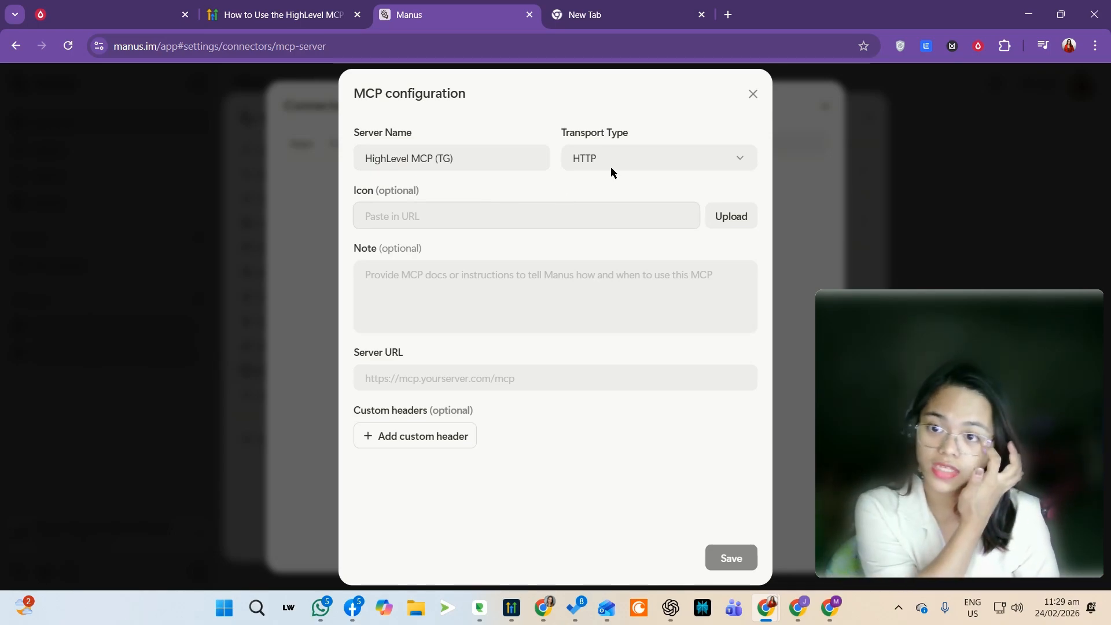
drag(576, 134, 637, 163)
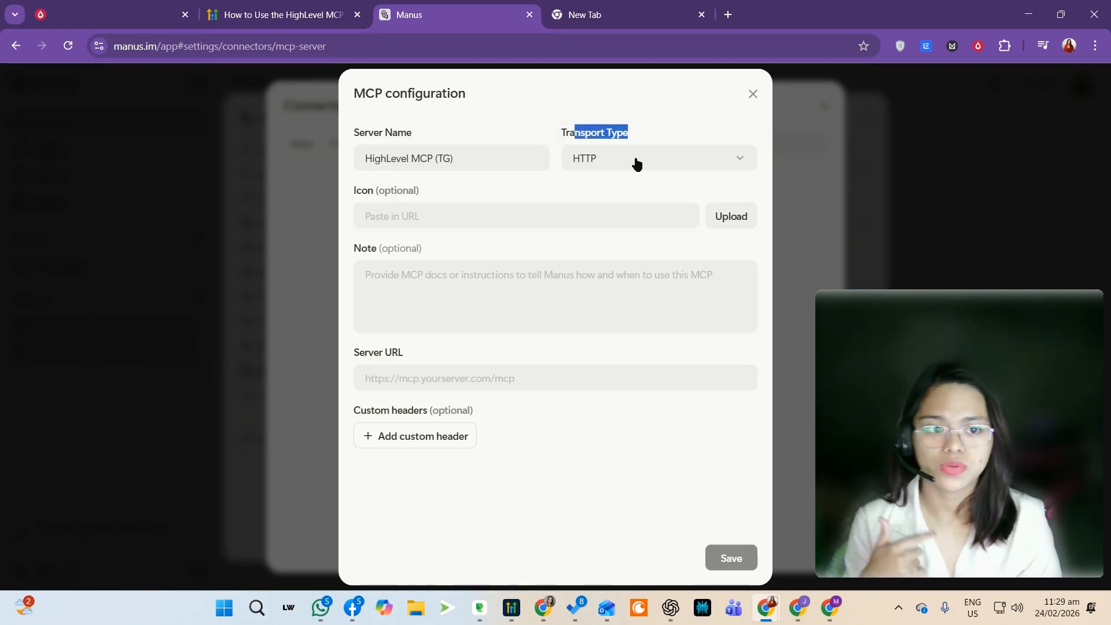
click(637, 163)
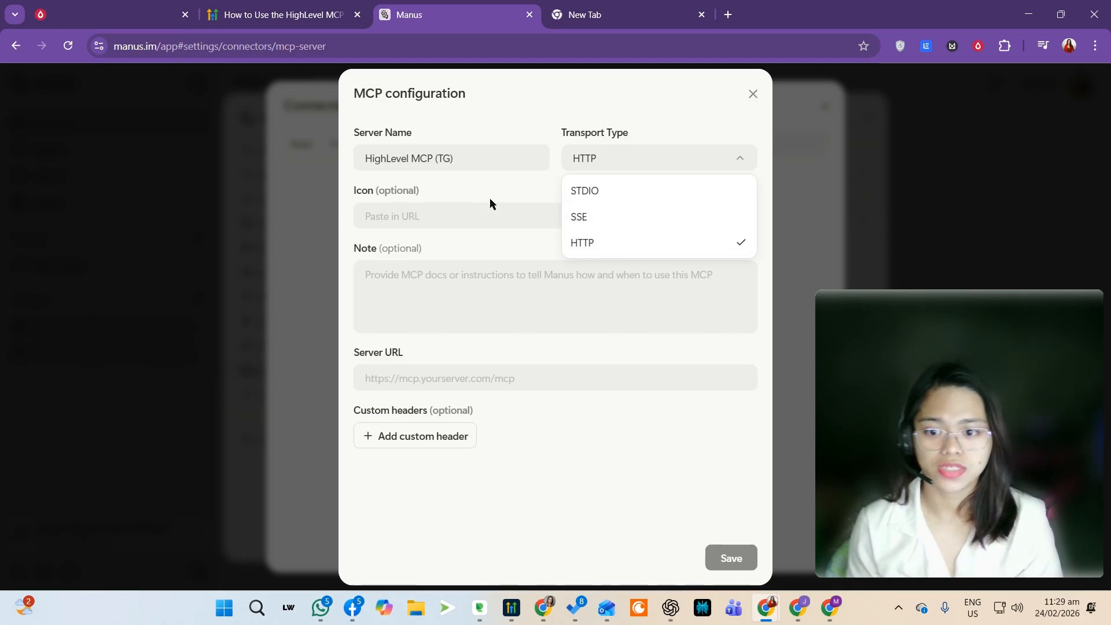
click(463, 200)
click(420, 281)
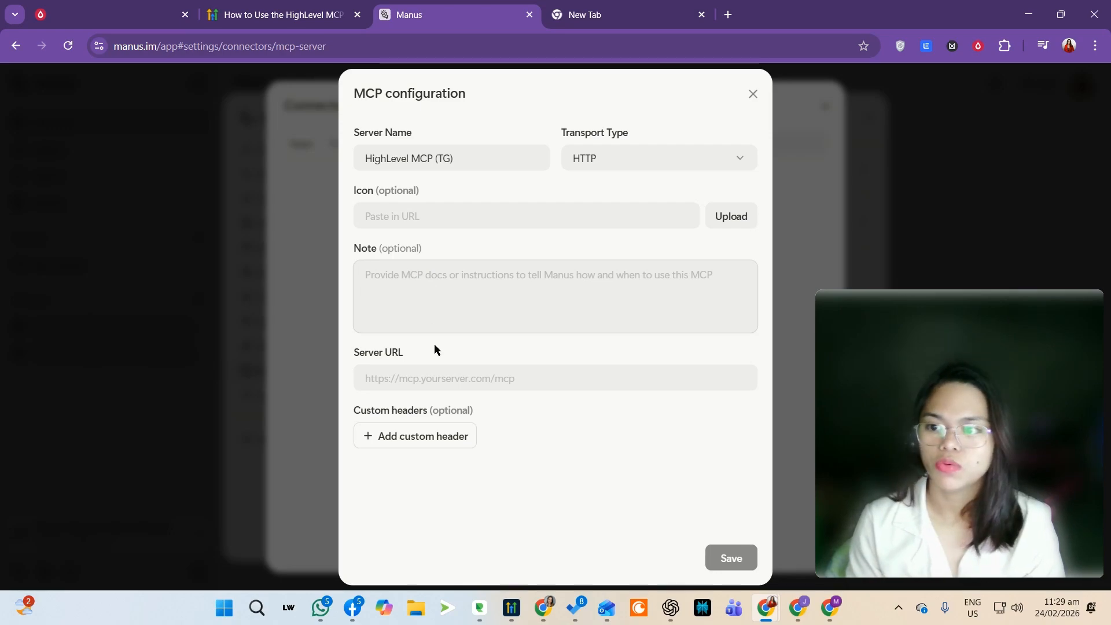
drag(423, 249, 381, 253)
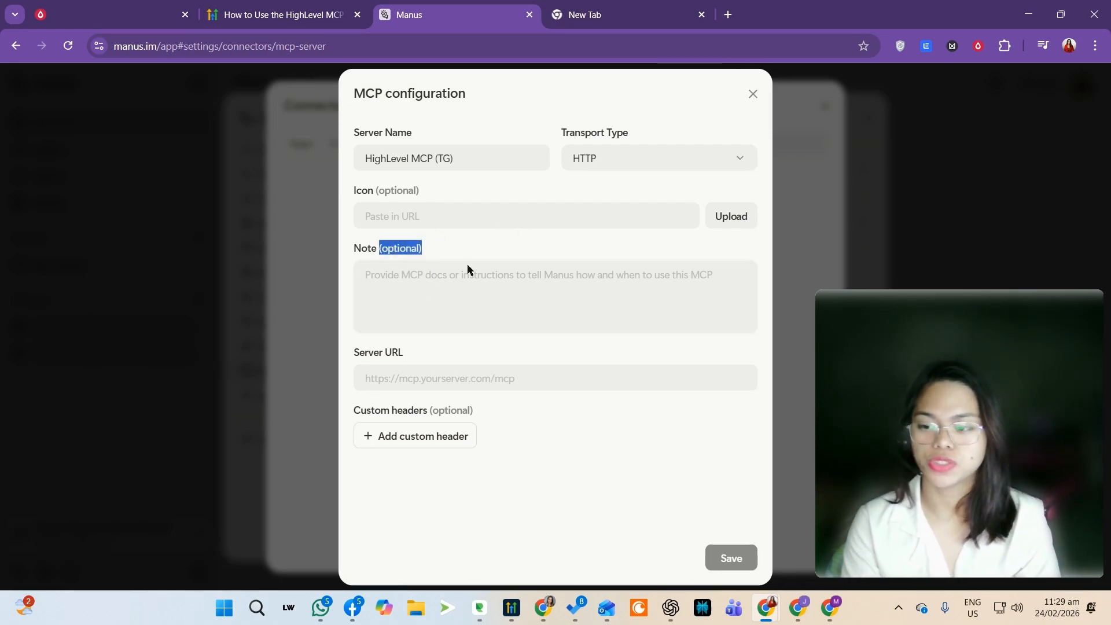
drag(360, 354, 399, 354)
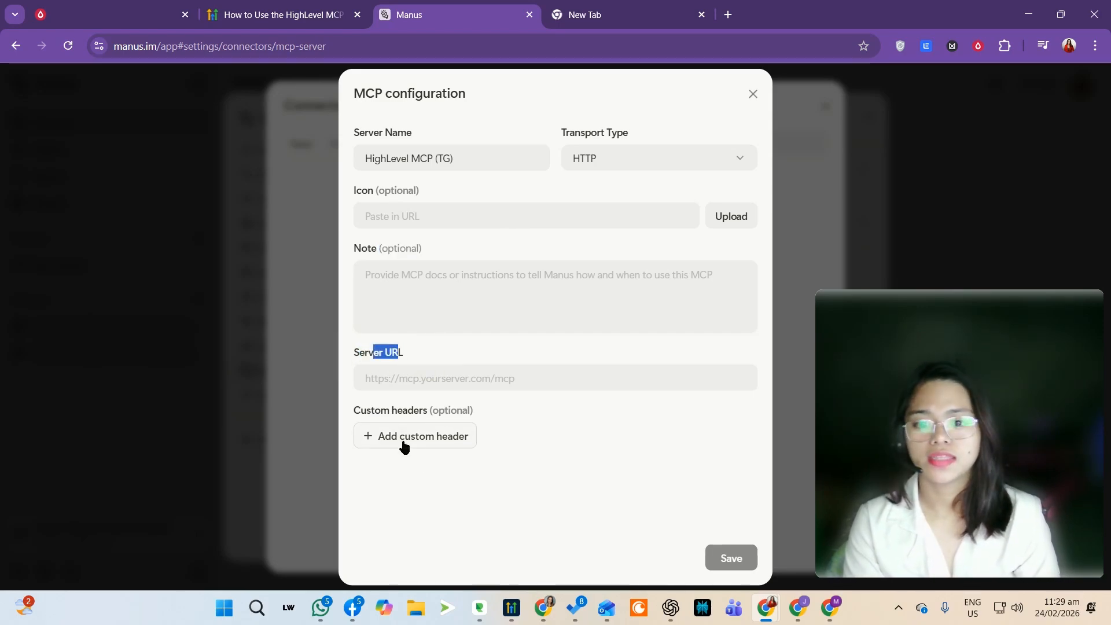
click(421, 371)
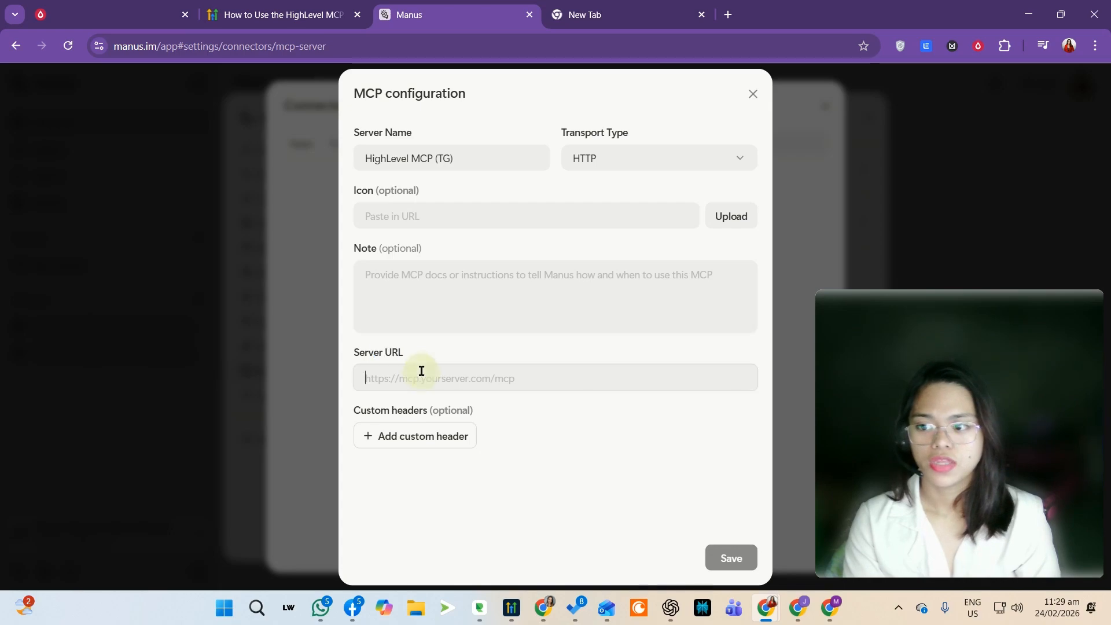
drag(381, 359, 399, 360)
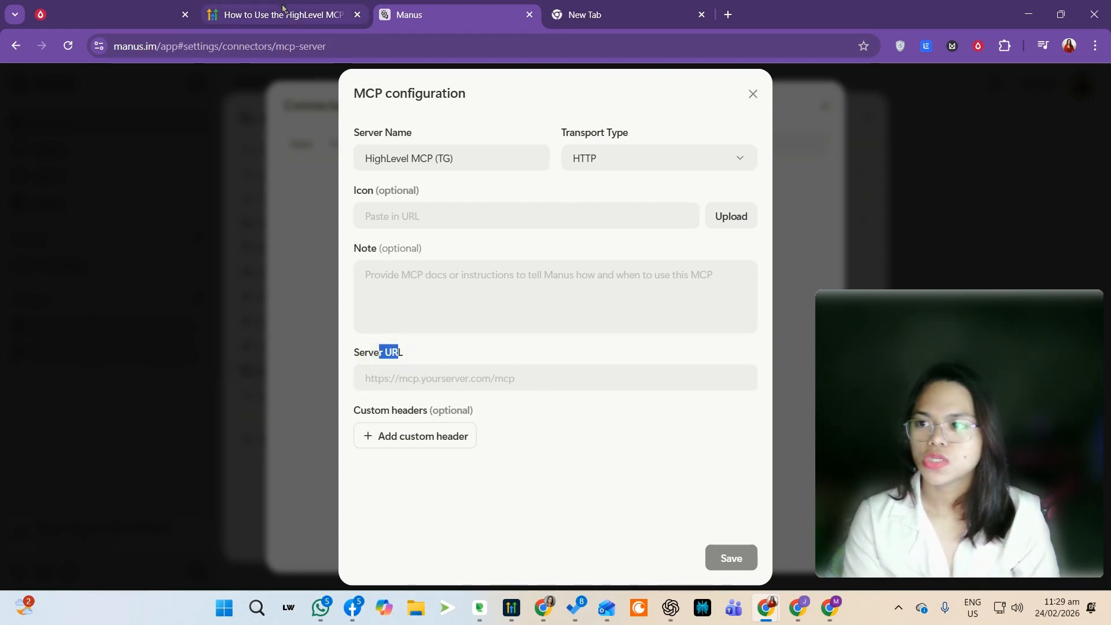
Step: In the HighLevel MCP server support article, find the Python example and copy its endpoint URL
click(276, 15)
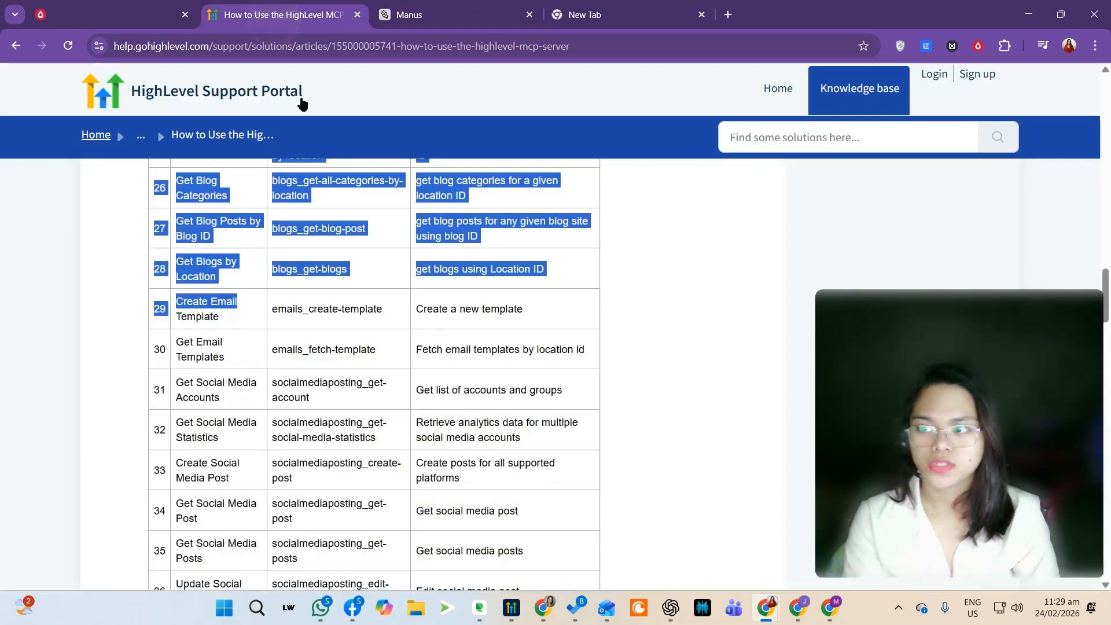
click(339, 294)
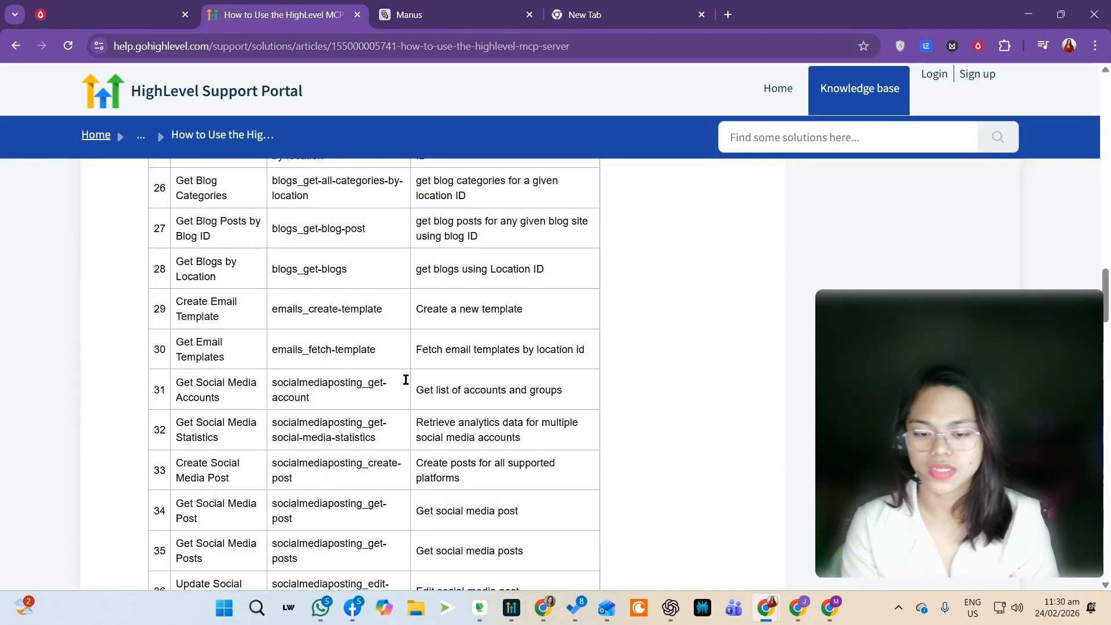
scroll(406, 379, down, 9)
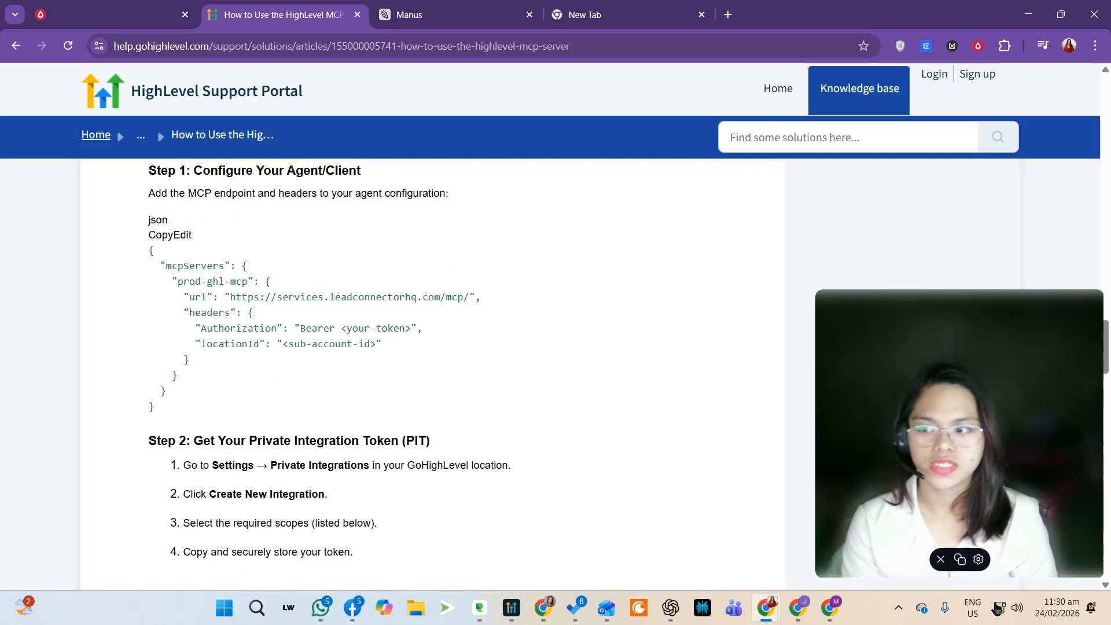
scroll(503, 429, up, 1)
scroll(496, 433, down, 20)
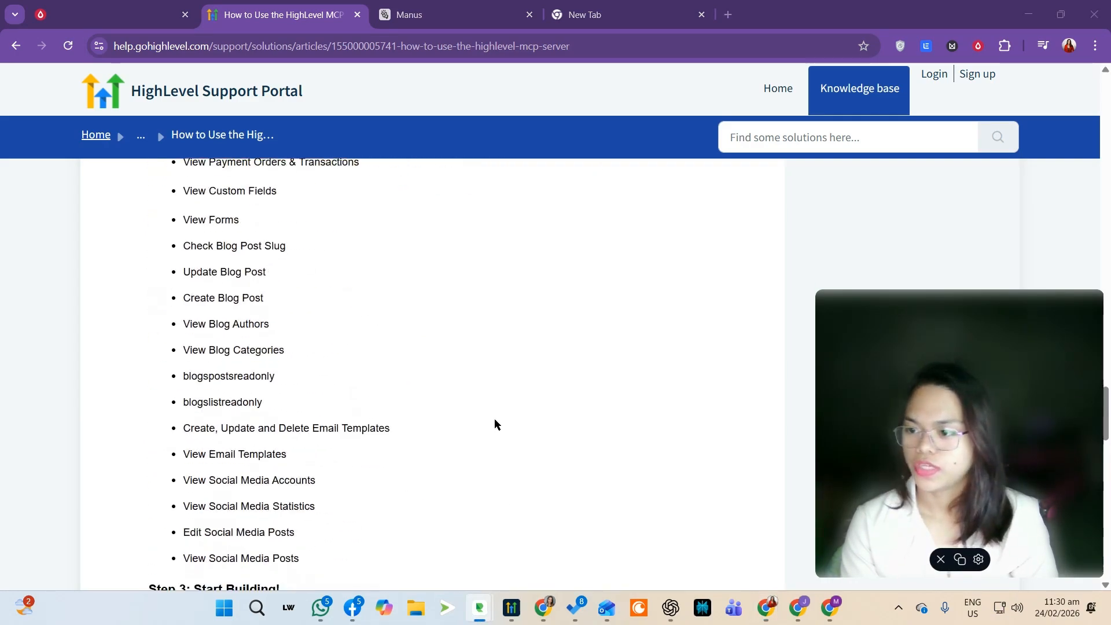
scroll(473, 428, down, 1)
drag(178, 357, 274, 357)
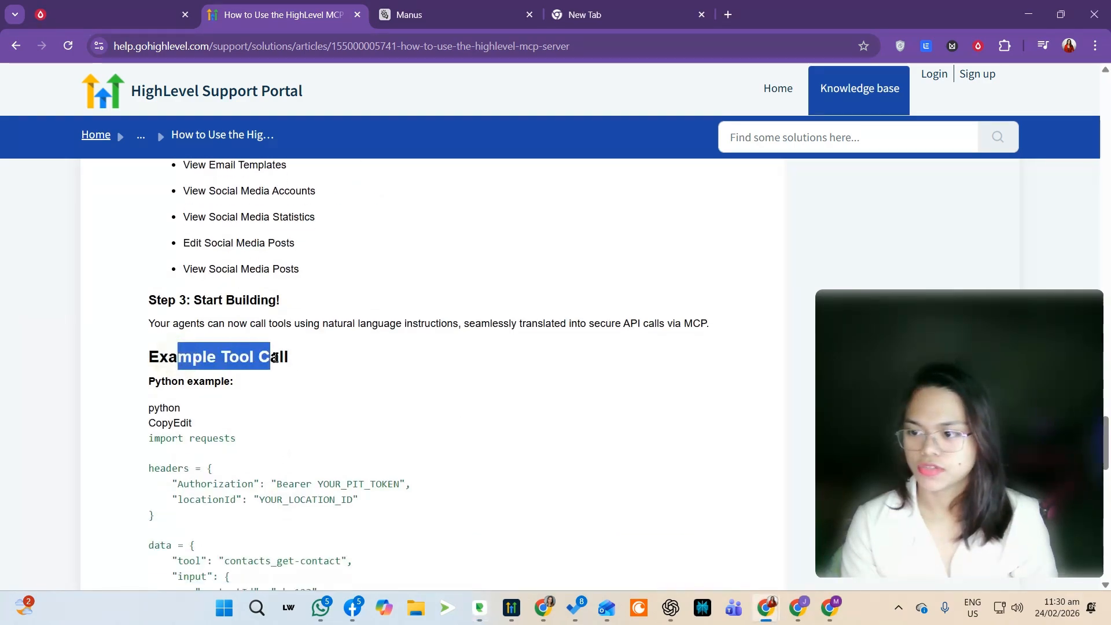
scroll(296, 359, down, 3)
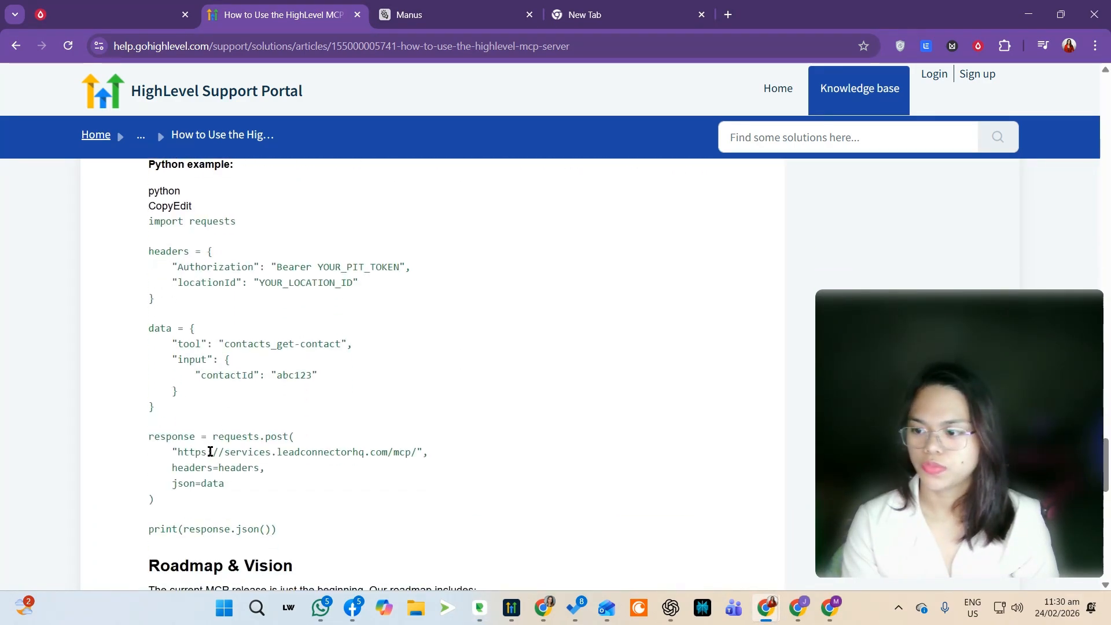
drag(179, 458, 402, 451)
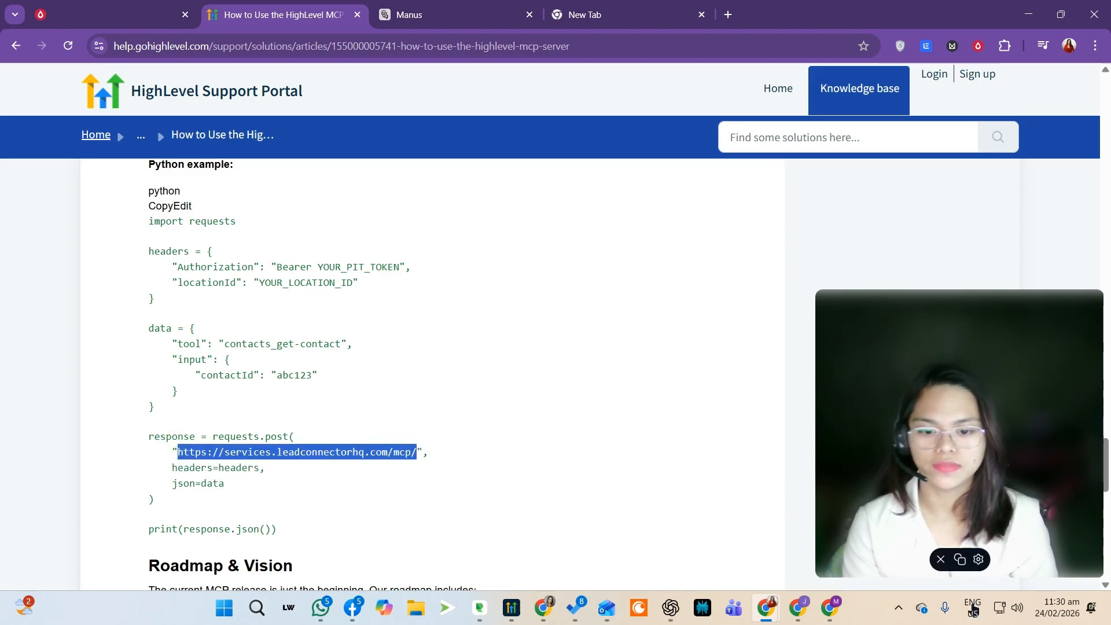
click(999, 608)
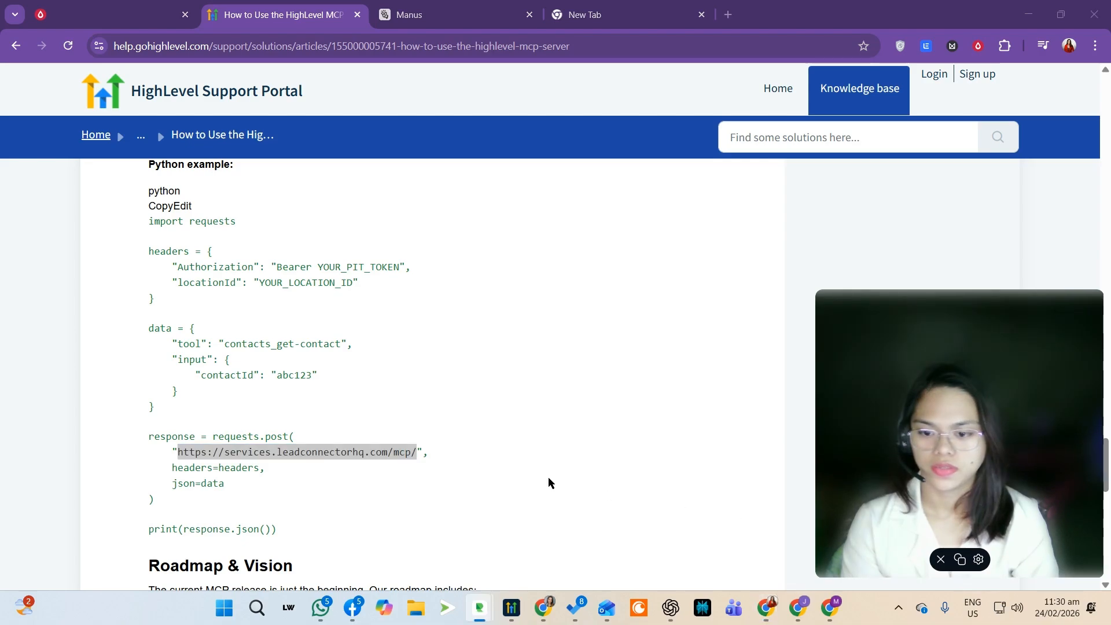
click(415, 455)
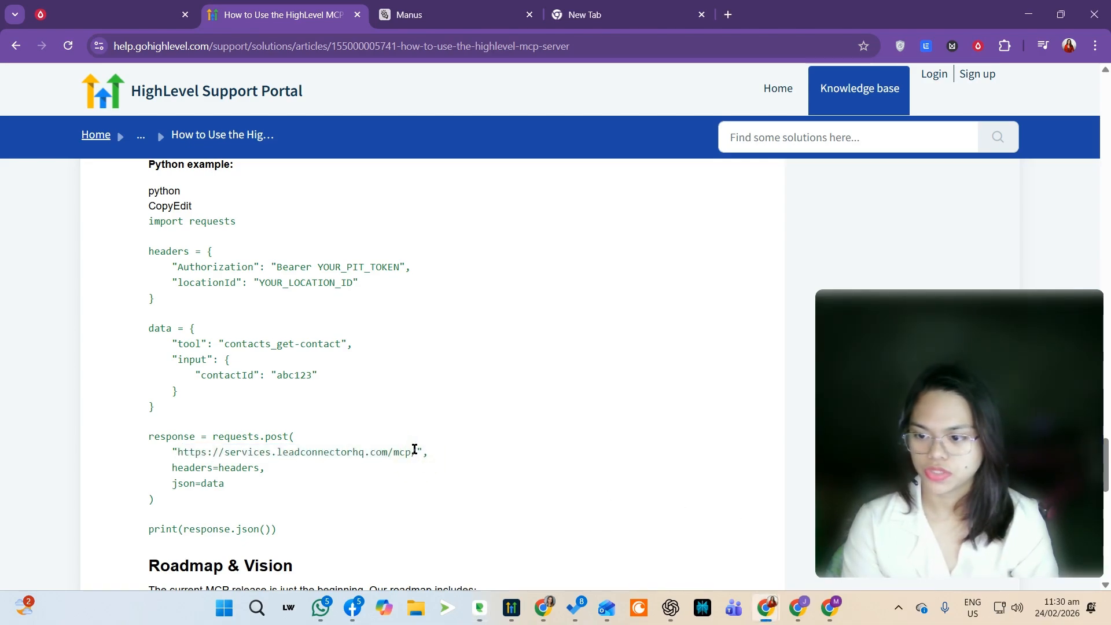
drag(416, 452, 246, 451)
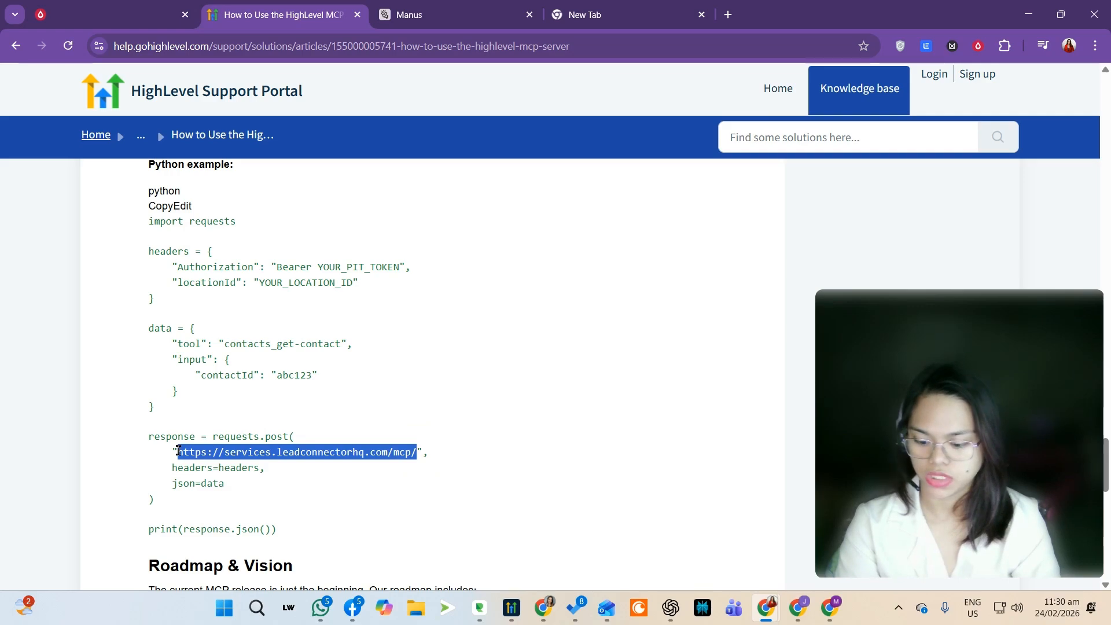
click(429, 5)
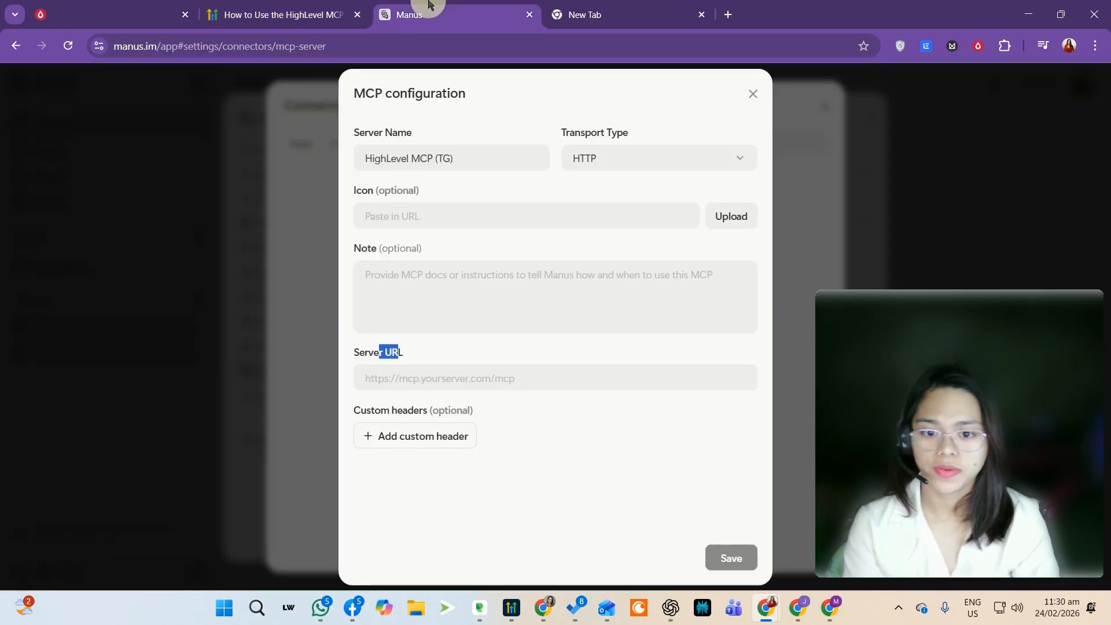
click(442, 379)
text(https://services.leadconnectorhq.com/mcp/)
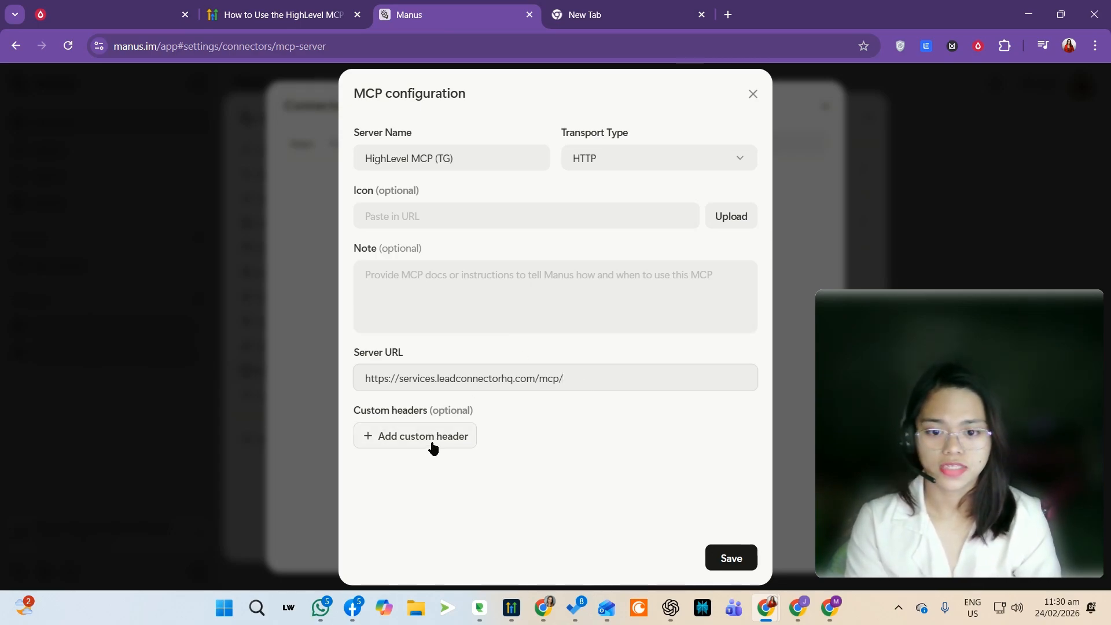
click(998, 599)
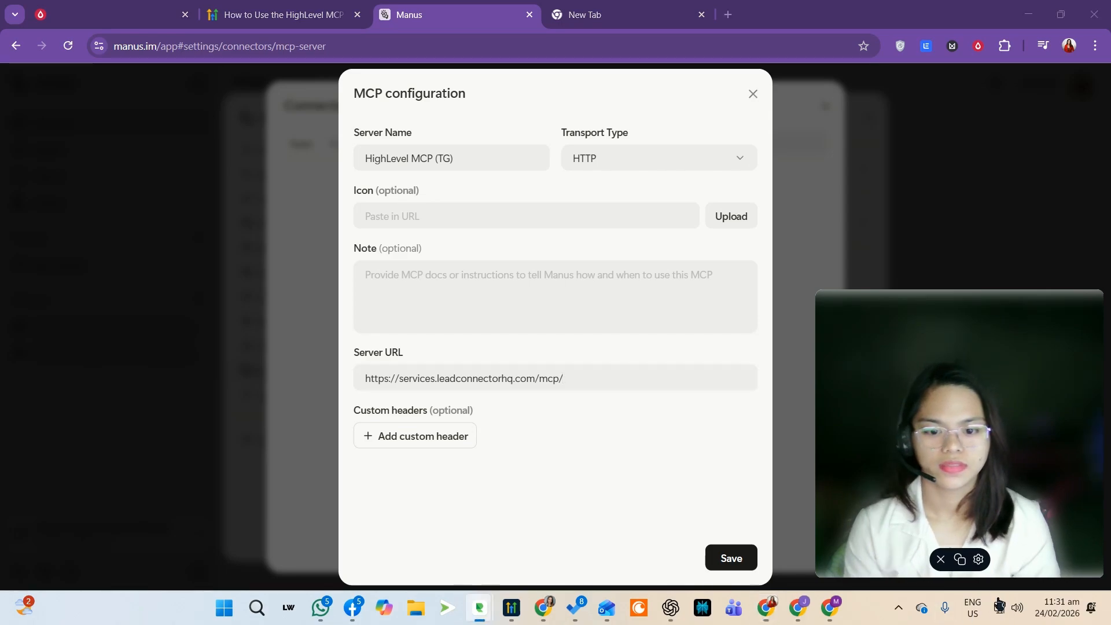
Step: Add a custom header named Authorization to the MCP configuration
click(440, 444)
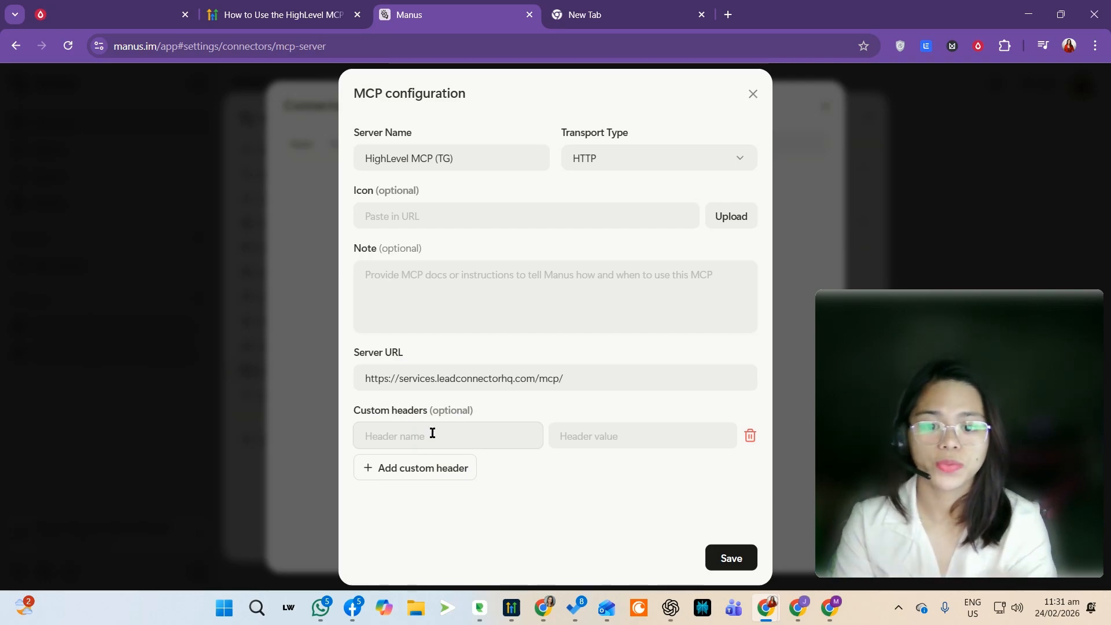
text(Author)
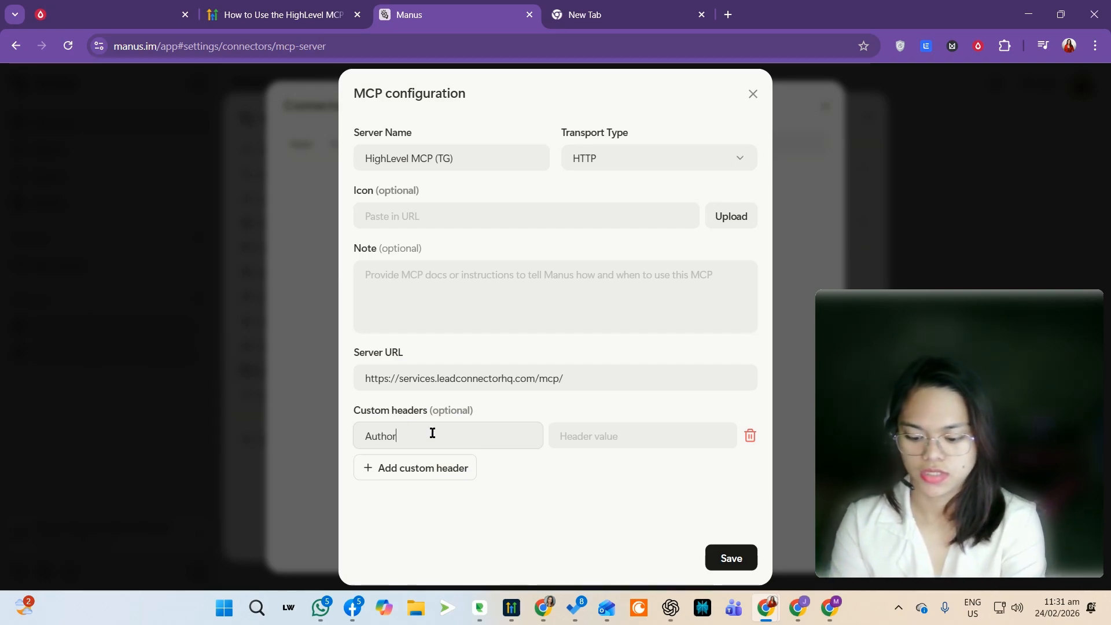
text(ization)
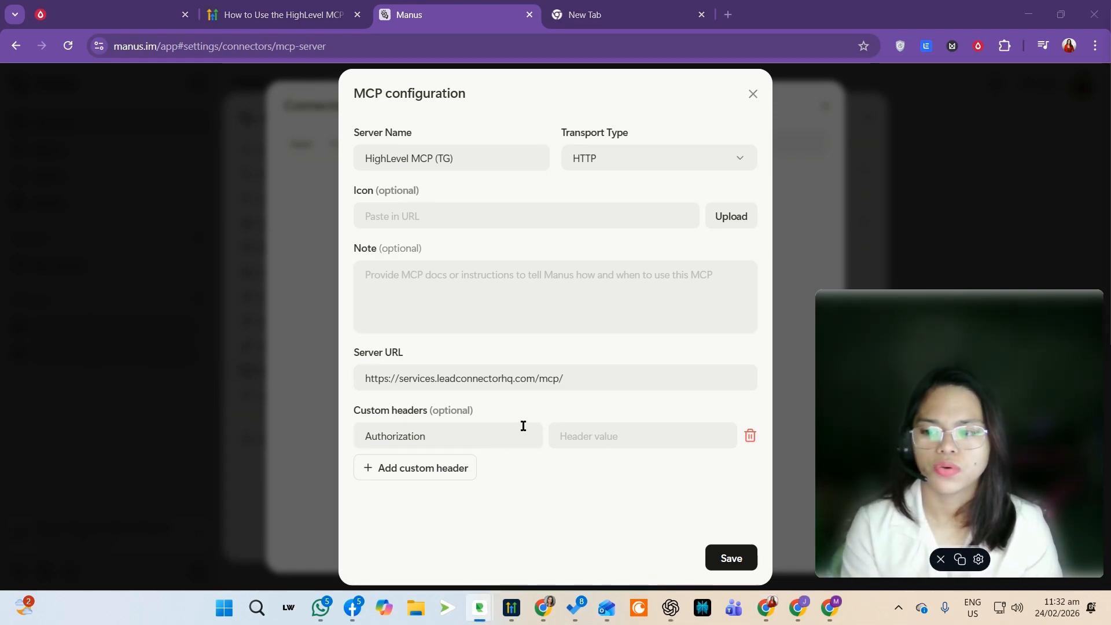
click(490, 439)
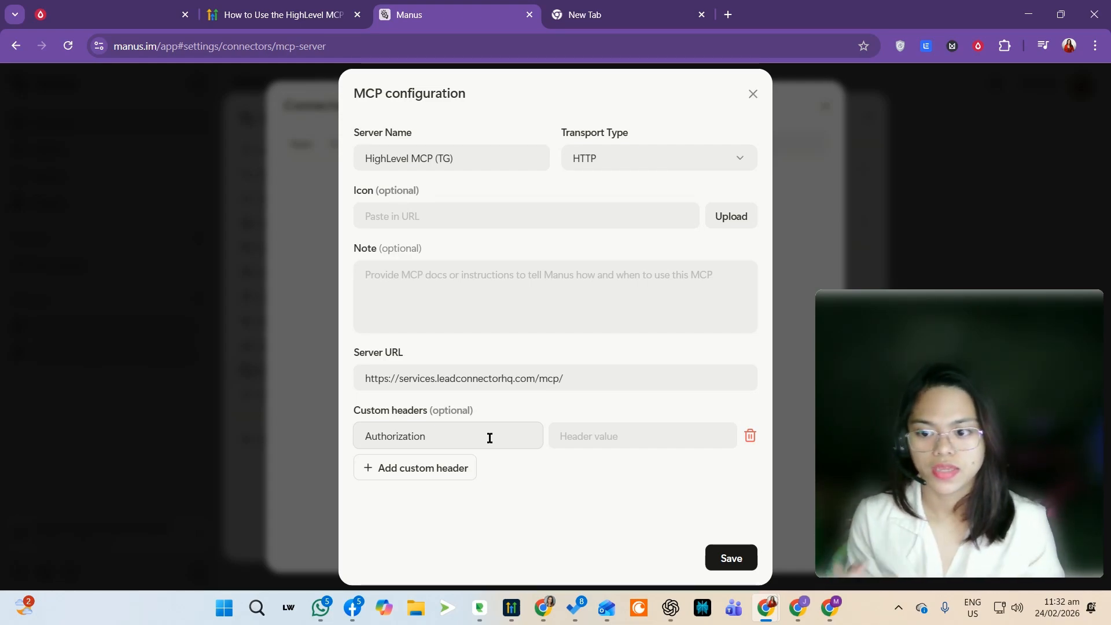
Step: Set the Authorization header's value to Bearer, a space and the private integration token
click(590, 441)
text(BEARER)
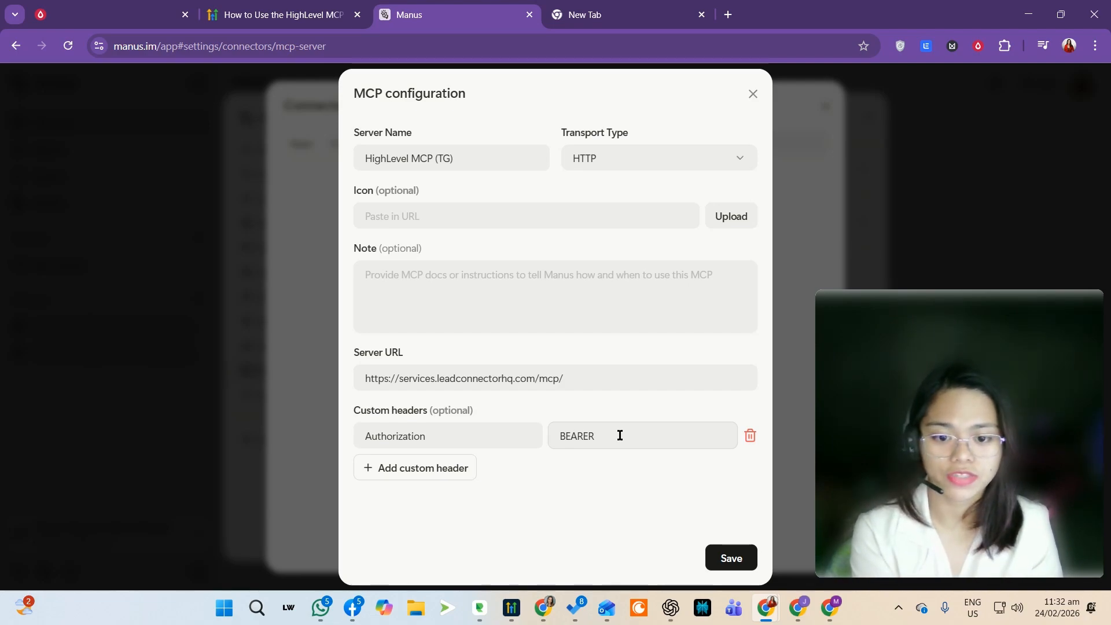
drag(607, 440, 560, 441)
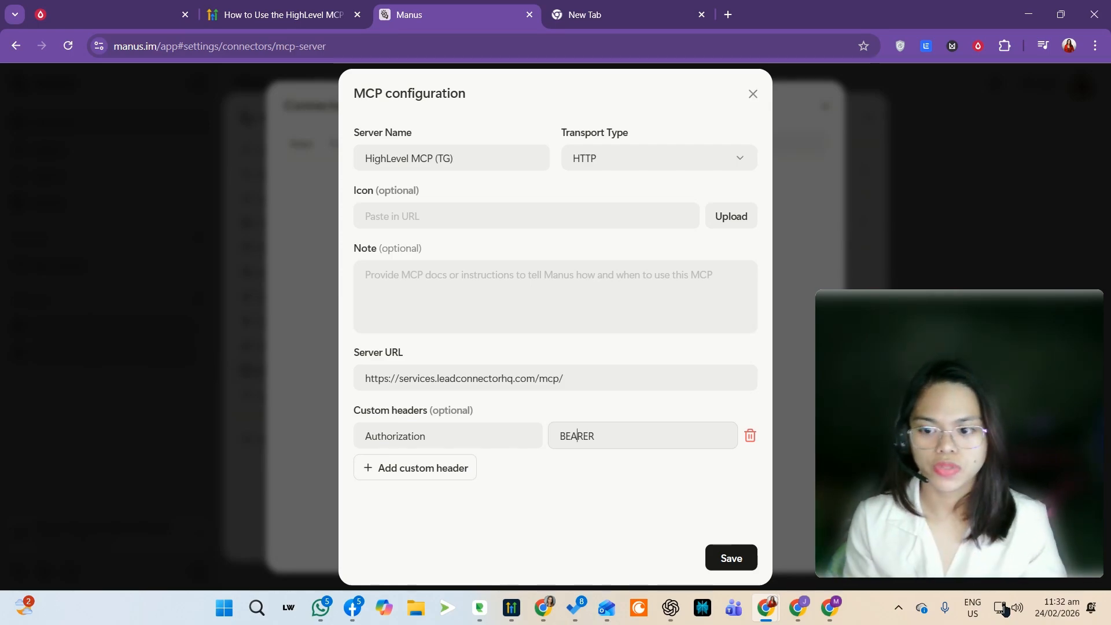
click(685, 436)
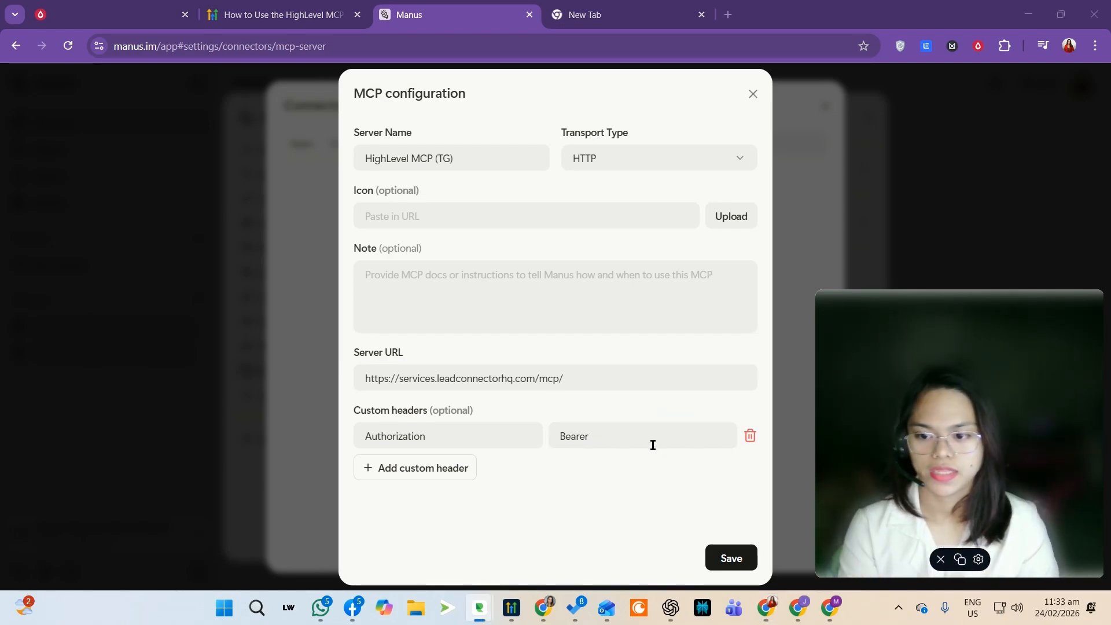
click(593, 437)
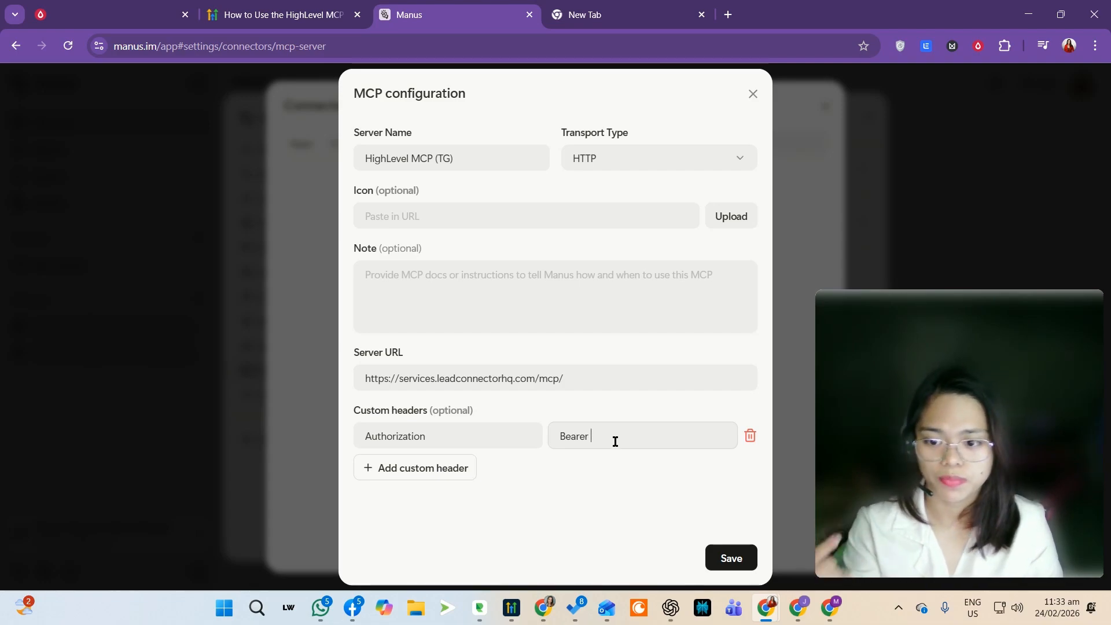
key(ctrl+v)
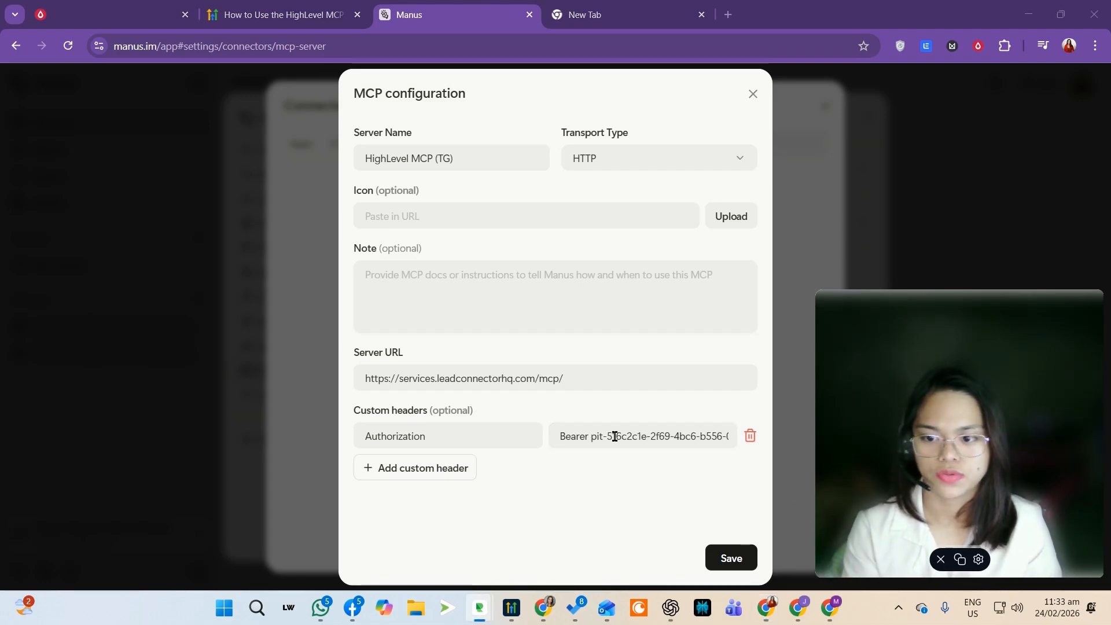
drag(591, 440, 613, 439)
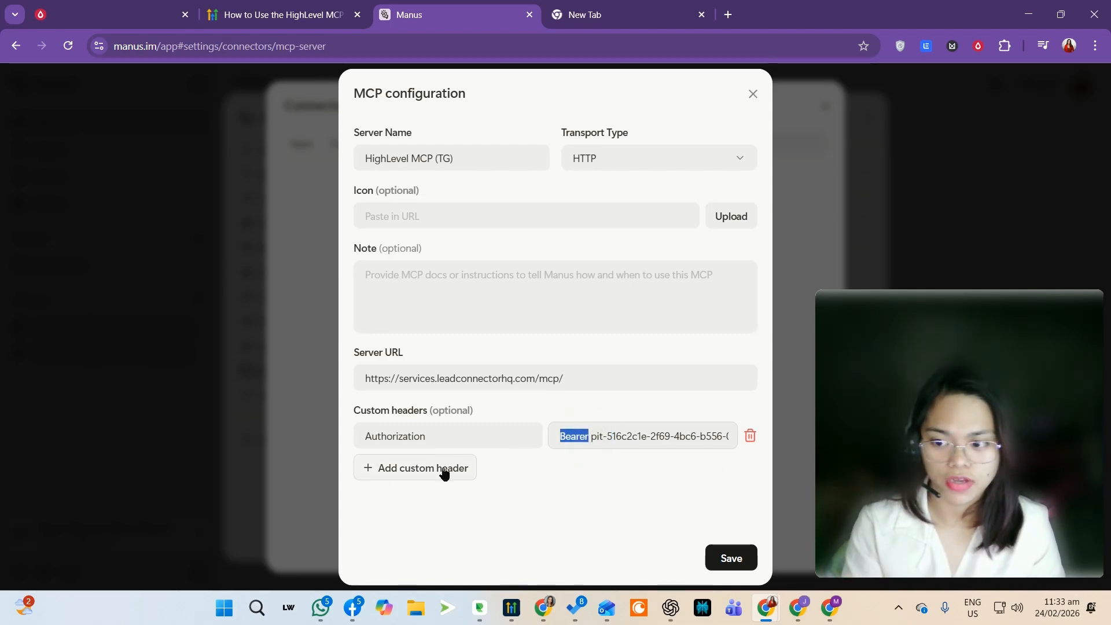
click(973, 598)
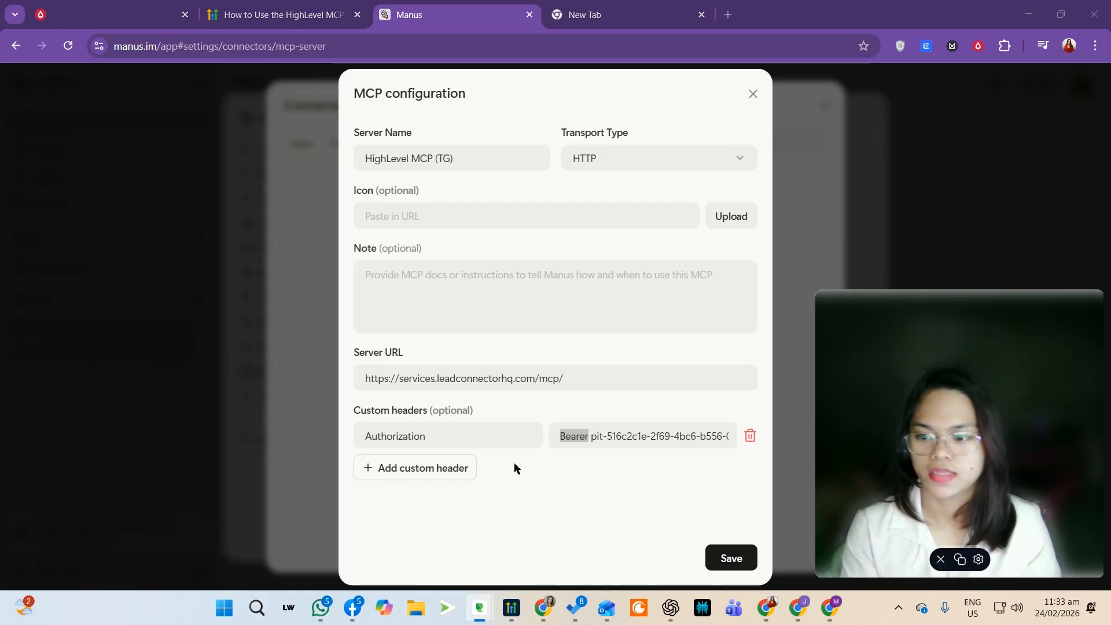
Step: Add a second custom header named locationID, and copy the Location ID from HighLevel's Business Profile settings
click(451, 471)
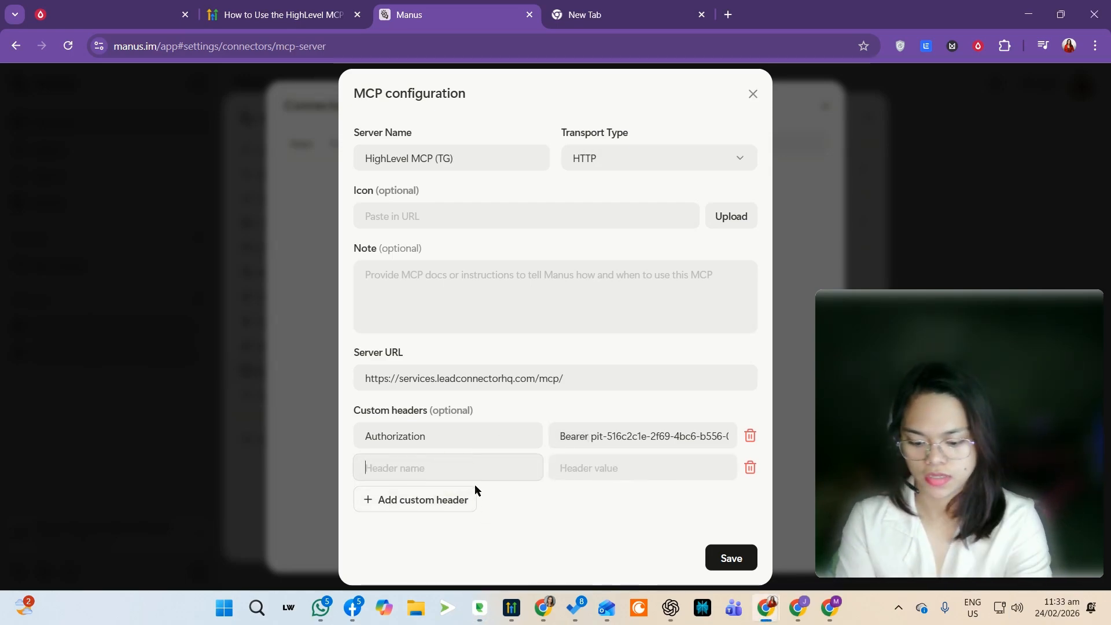
text(locationID)
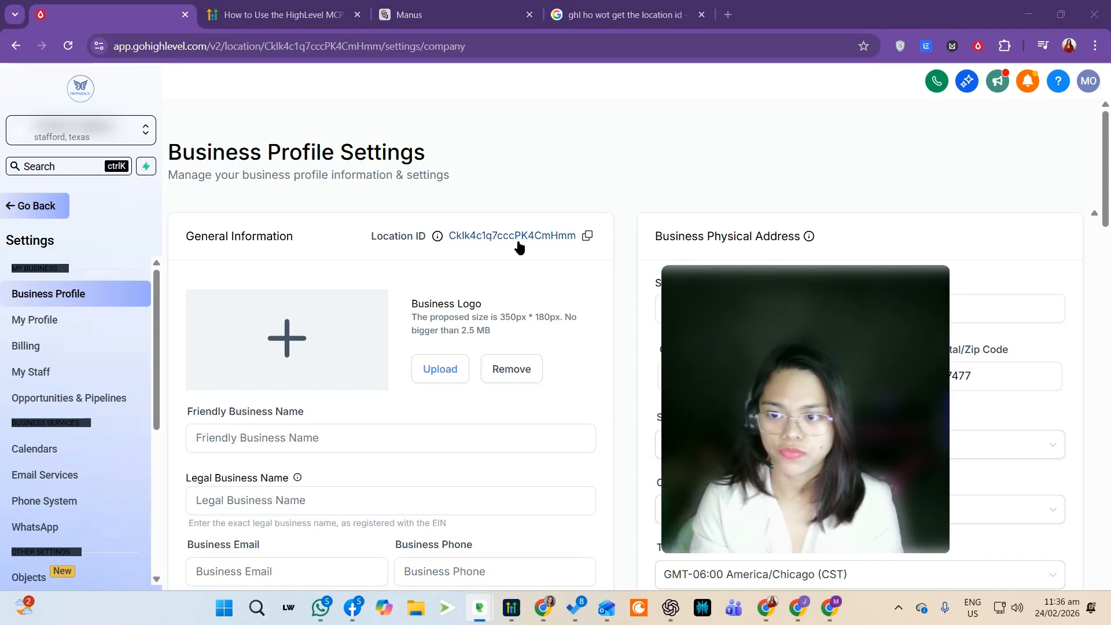
click(588, 237)
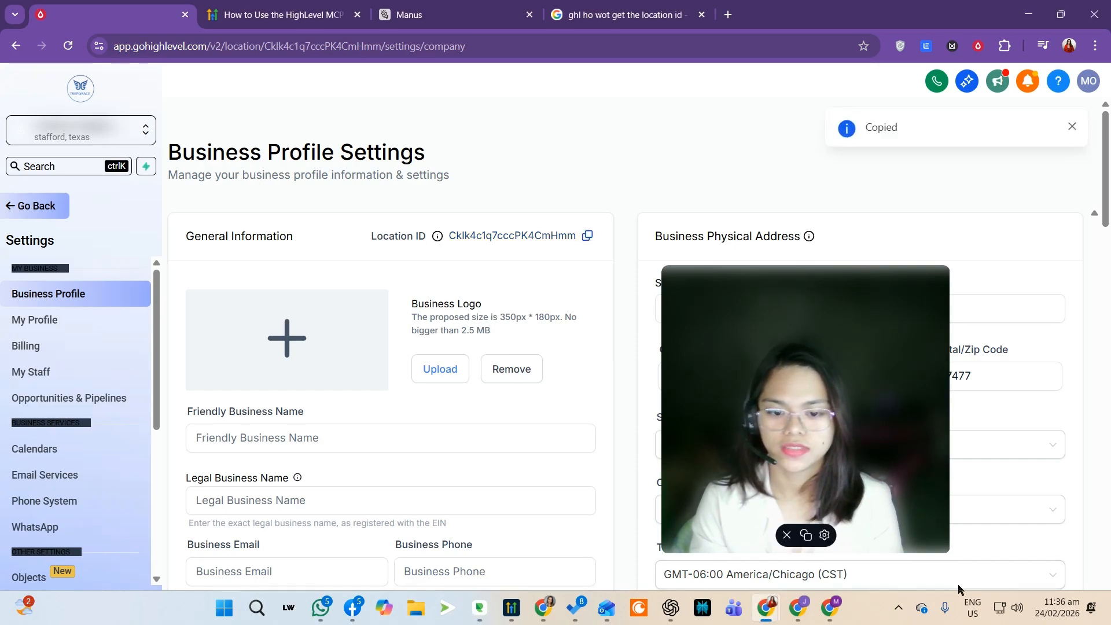
click(588, 238)
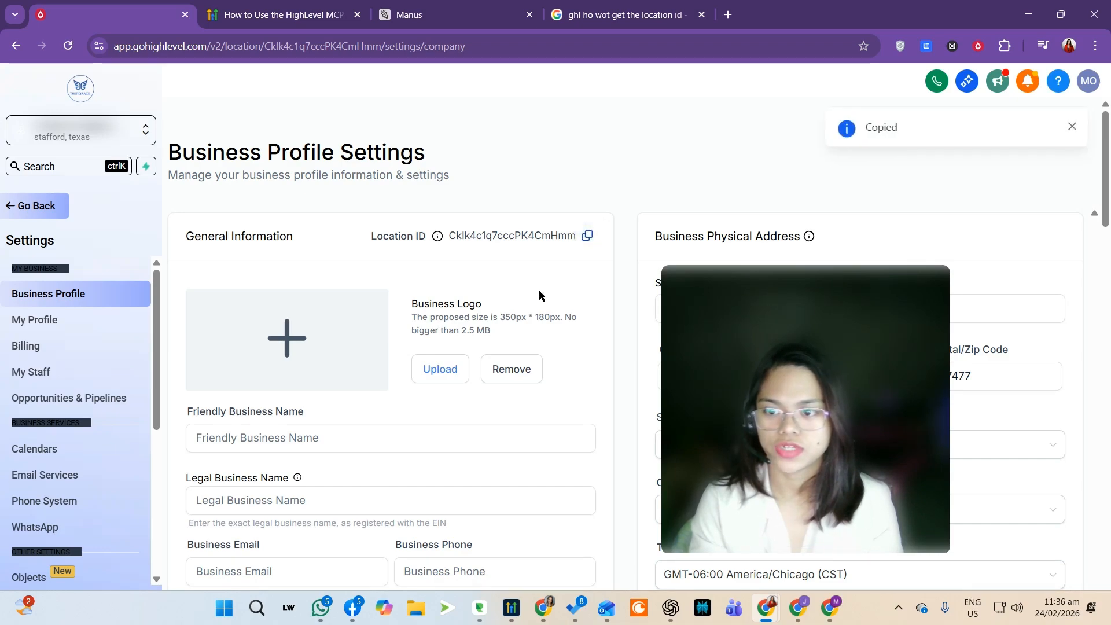
click(997, 612)
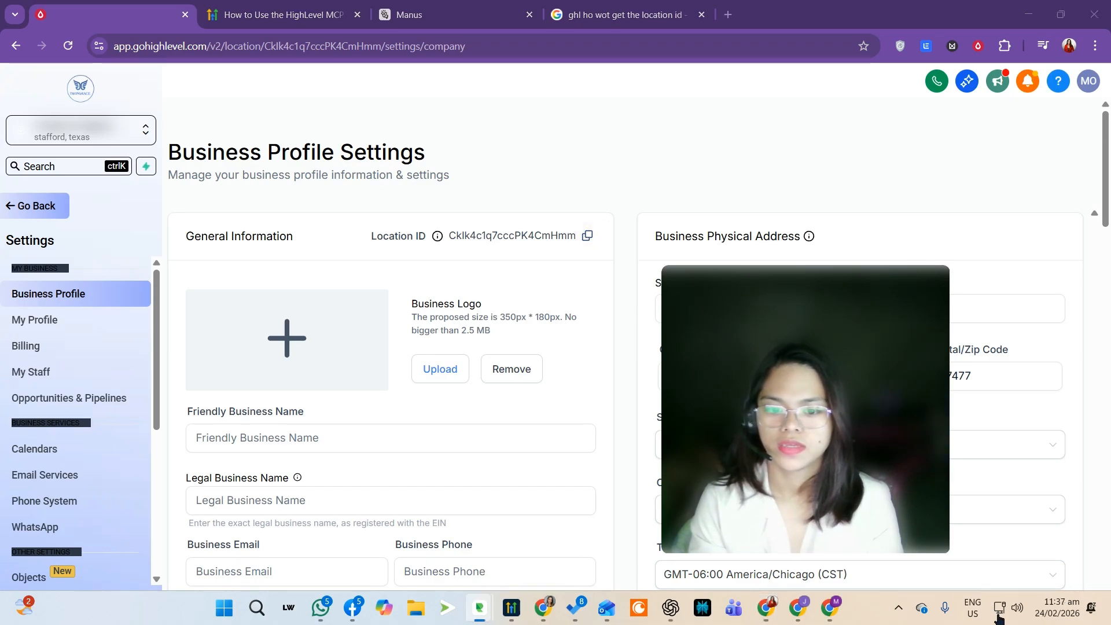
Step: Back in Manus, fill the locationID header's value with the copied Location ID and save the MCP configuration
click(418, 24)
drag(850, 470, 914, 484)
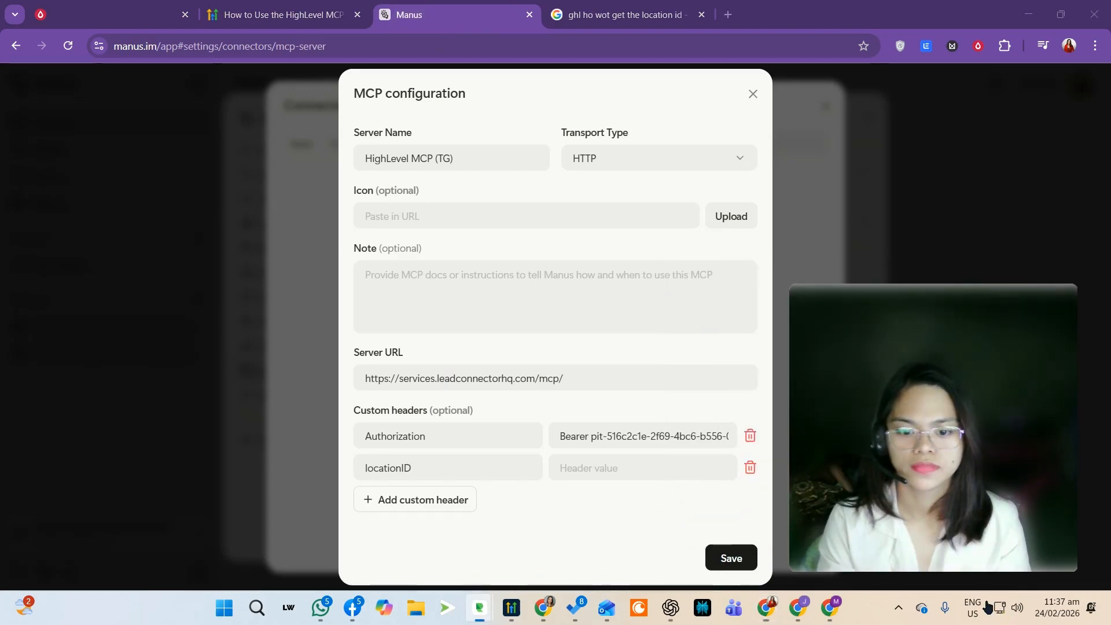
click(601, 473)
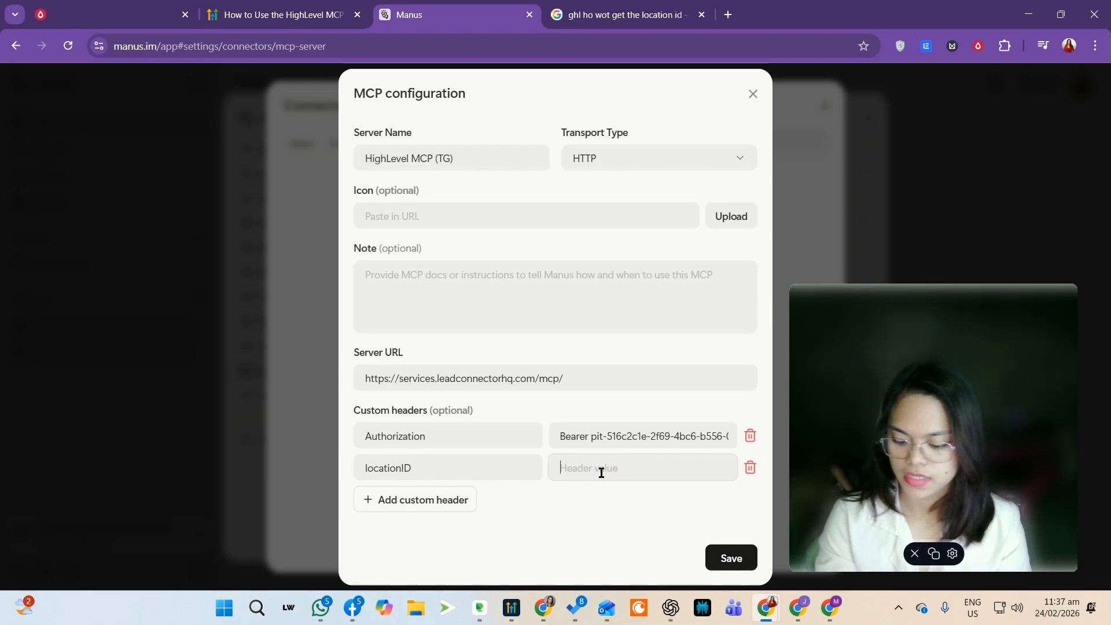
key(ctrl+v)
click(1019, 609)
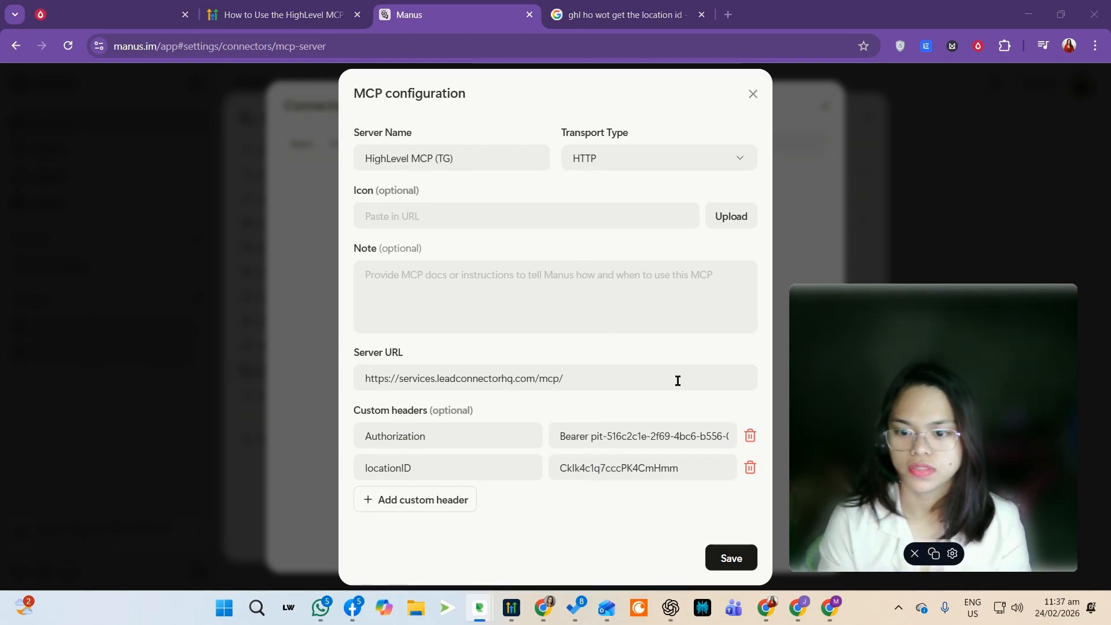
click(731, 558)
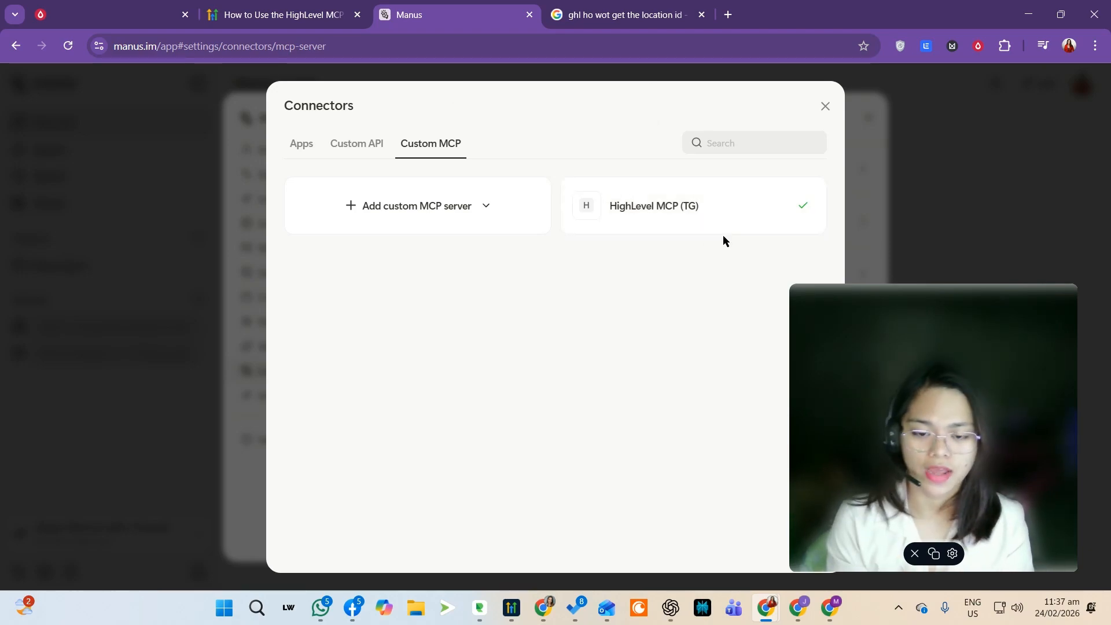
click(1000, 603)
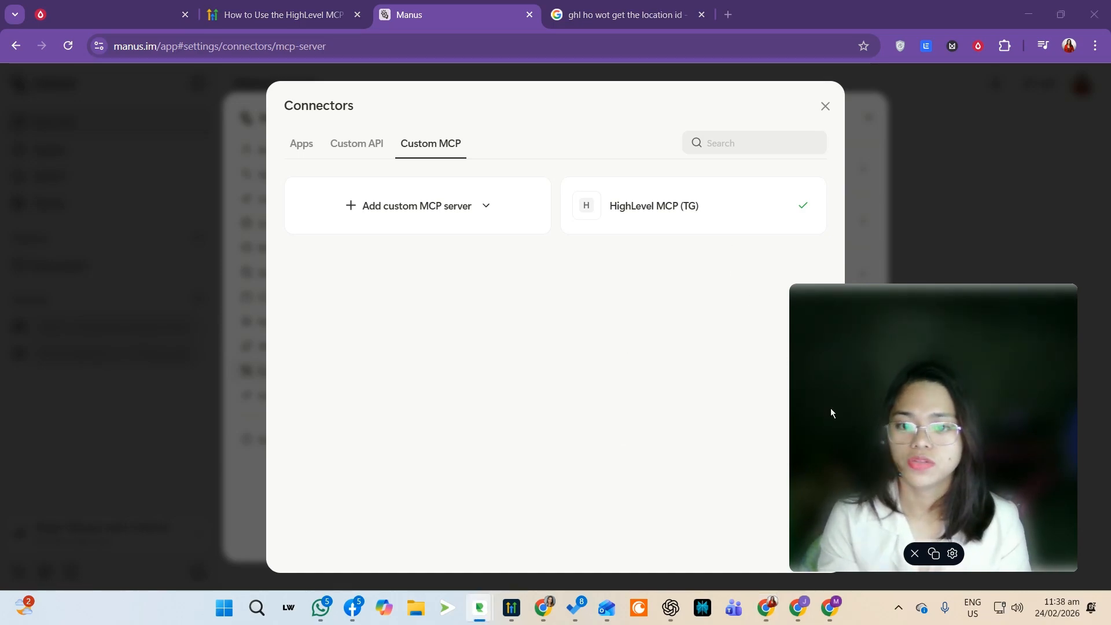
Step: Open the saved HighLevel MCP (TG) server and try it out in a new task
drag(853, 409, 881, 413)
click(707, 206)
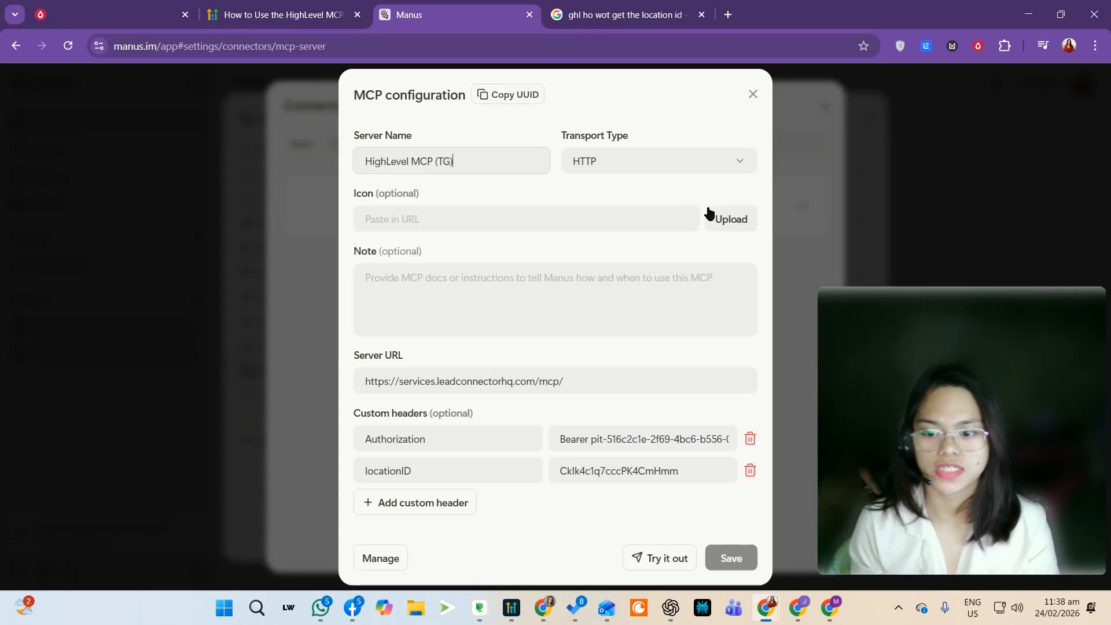
click(663, 559)
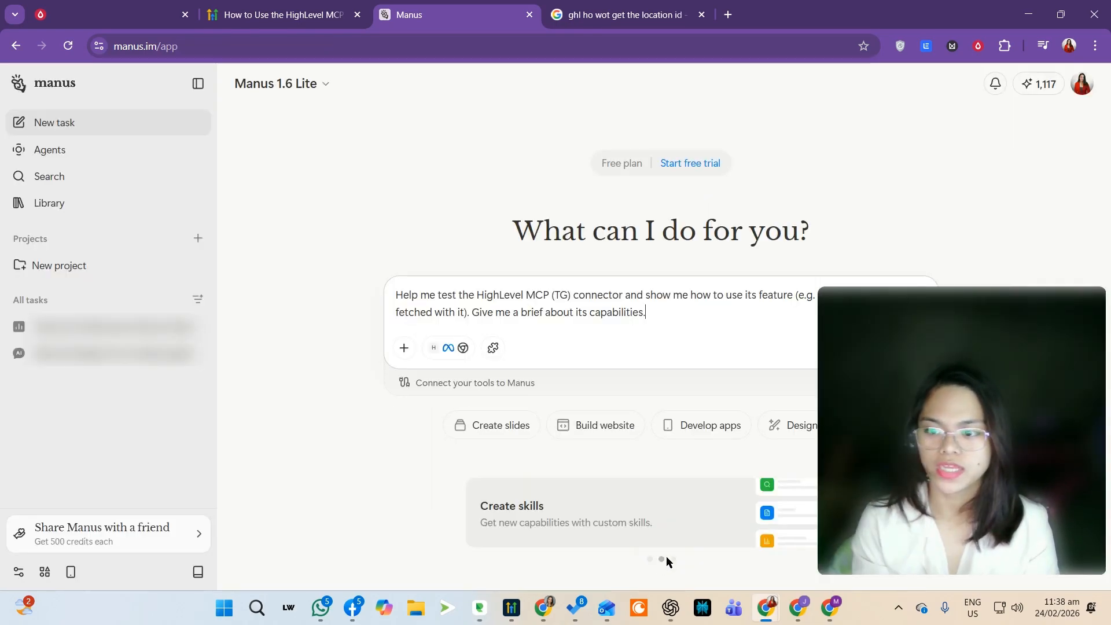
Step: Review the prefilled prompt for testing the HighLevel MCP (TG) connector and briefing its capabilities, and send it
double_click(444, 295)
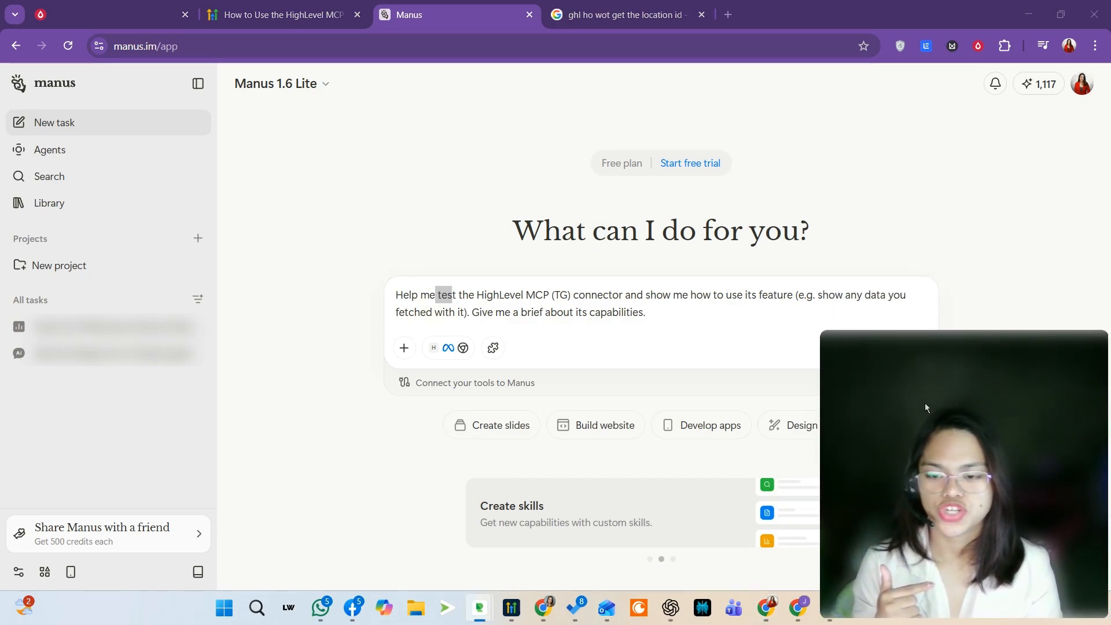
click(488, 313)
drag(397, 295, 816, 294)
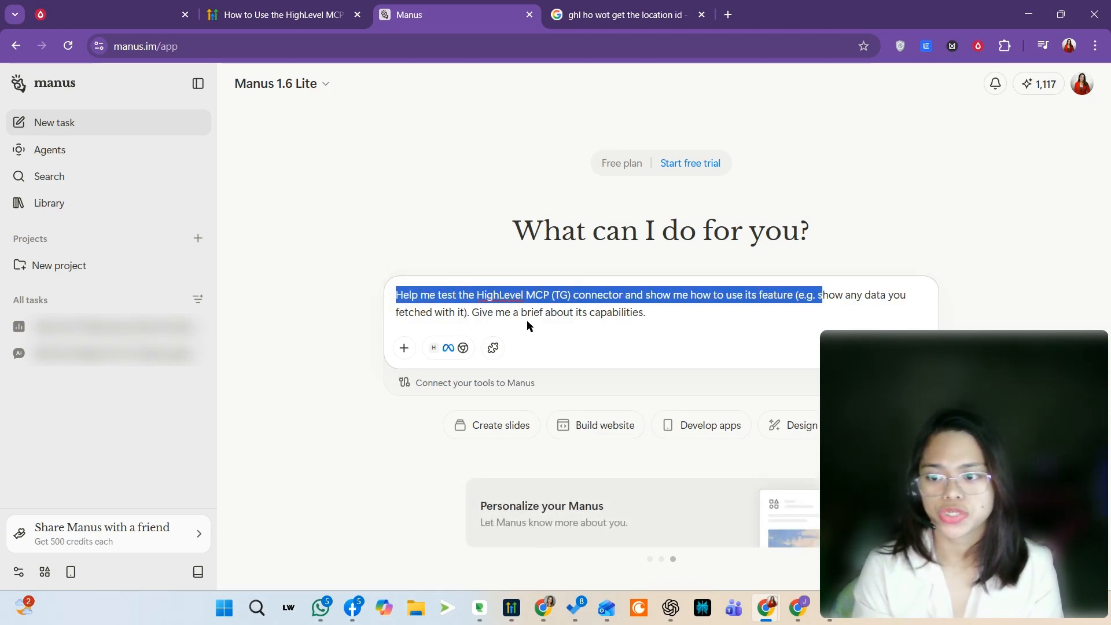
drag(507, 313, 612, 311)
click(724, 309)
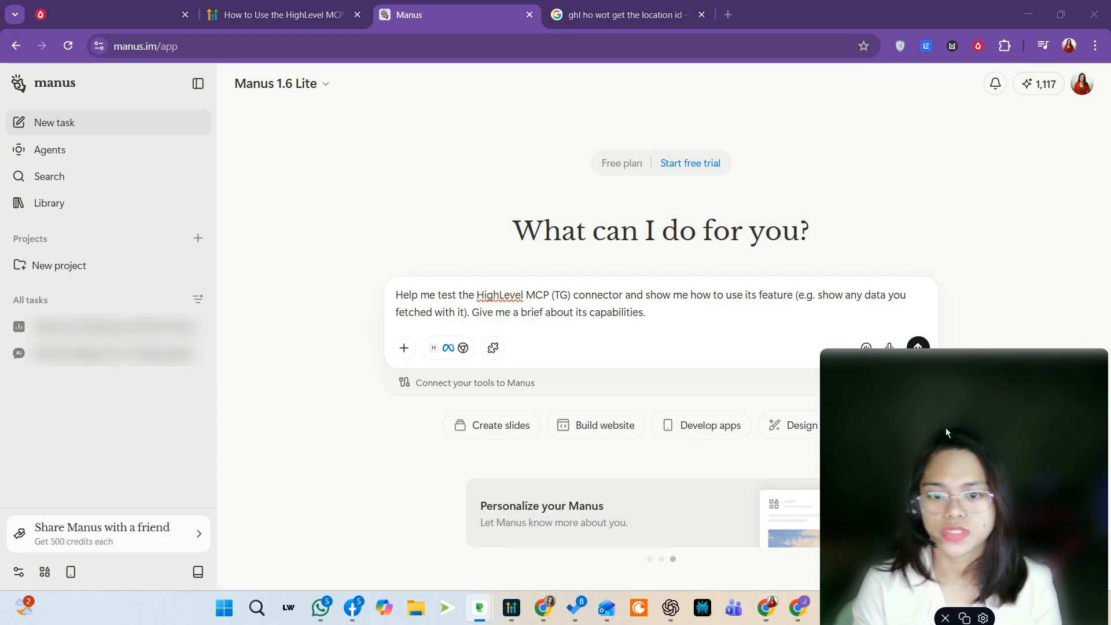
click(918, 348)
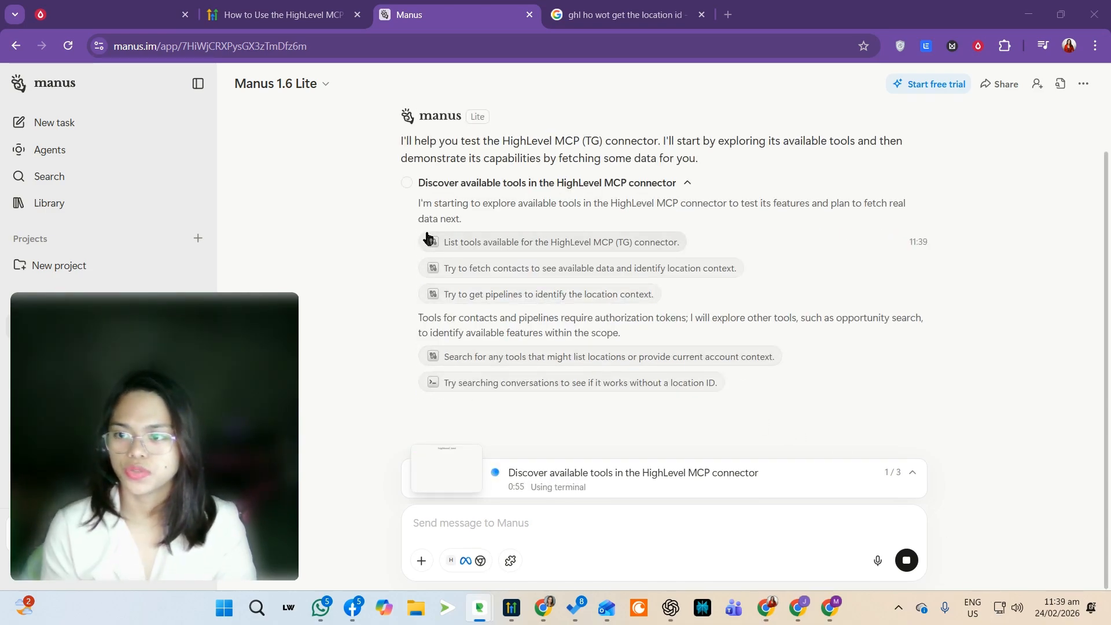
Step: Read through the task's progress on connector tools and authorization, and its closing message with the capabilities brief
scroll(437, 240, up, 2)
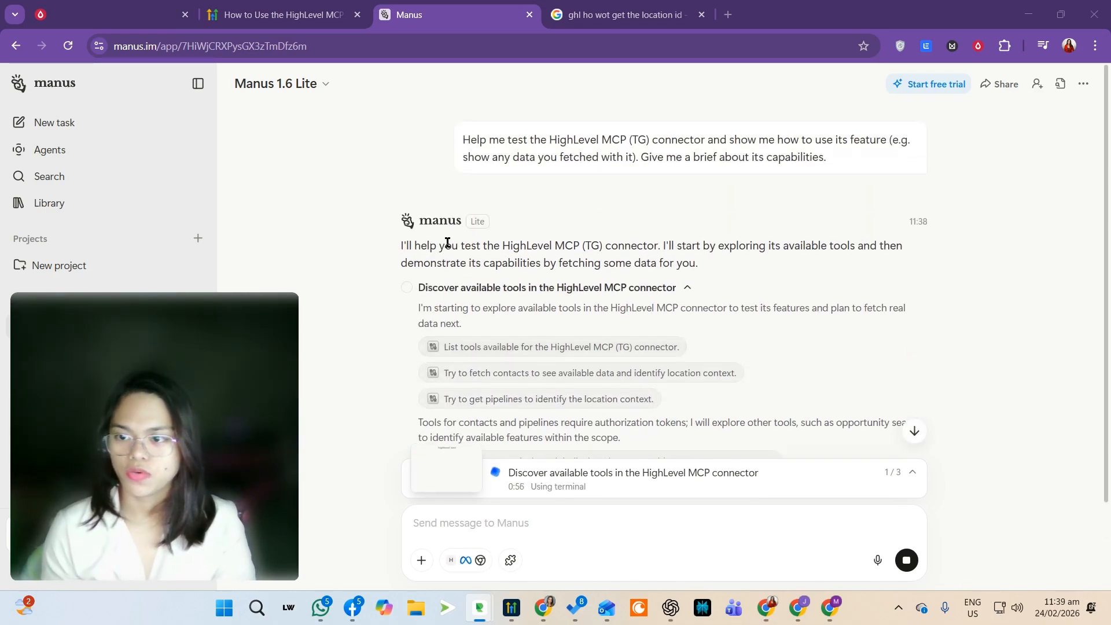
drag(452, 245, 501, 246)
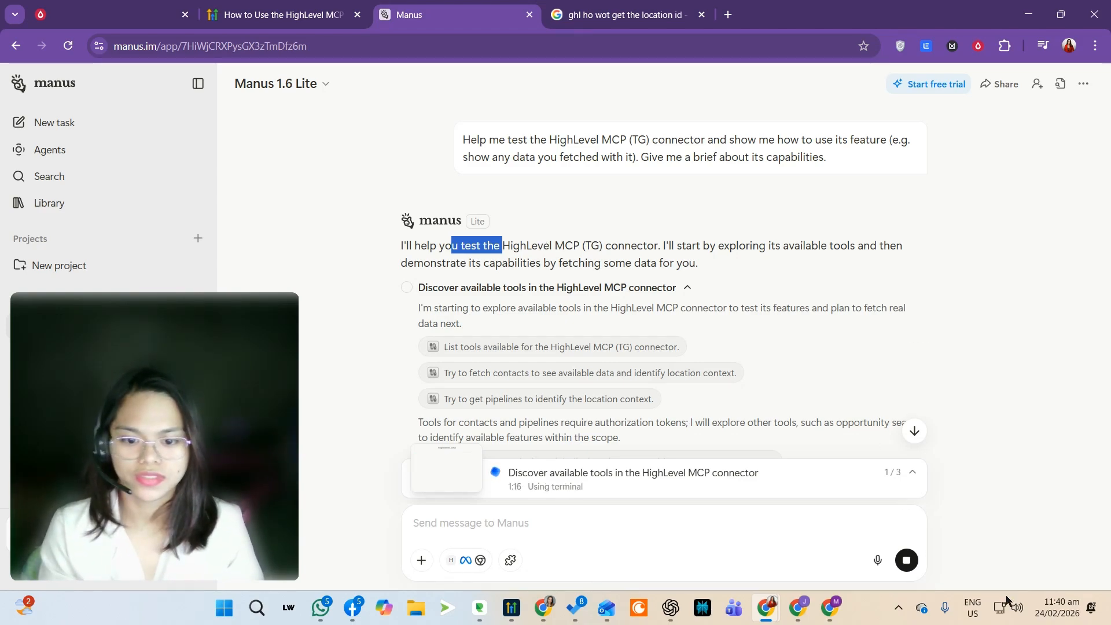
scroll(643, 336, down, 2)
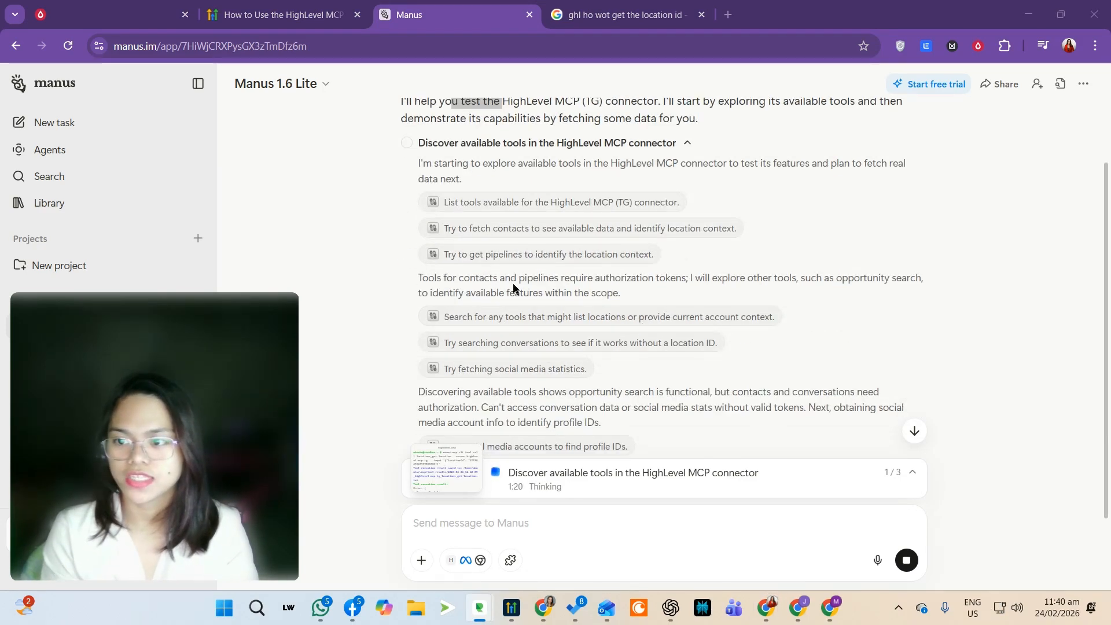
drag(510, 279, 556, 281)
scroll(569, 315, down, 2)
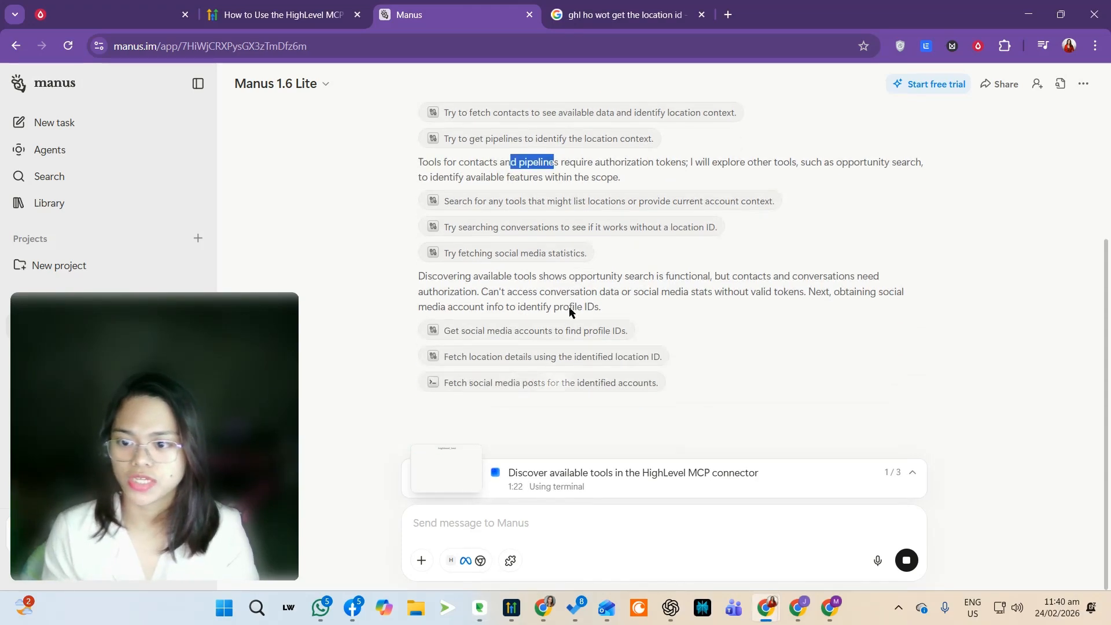
drag(472, 272, 579, 285)
click(620, 286)
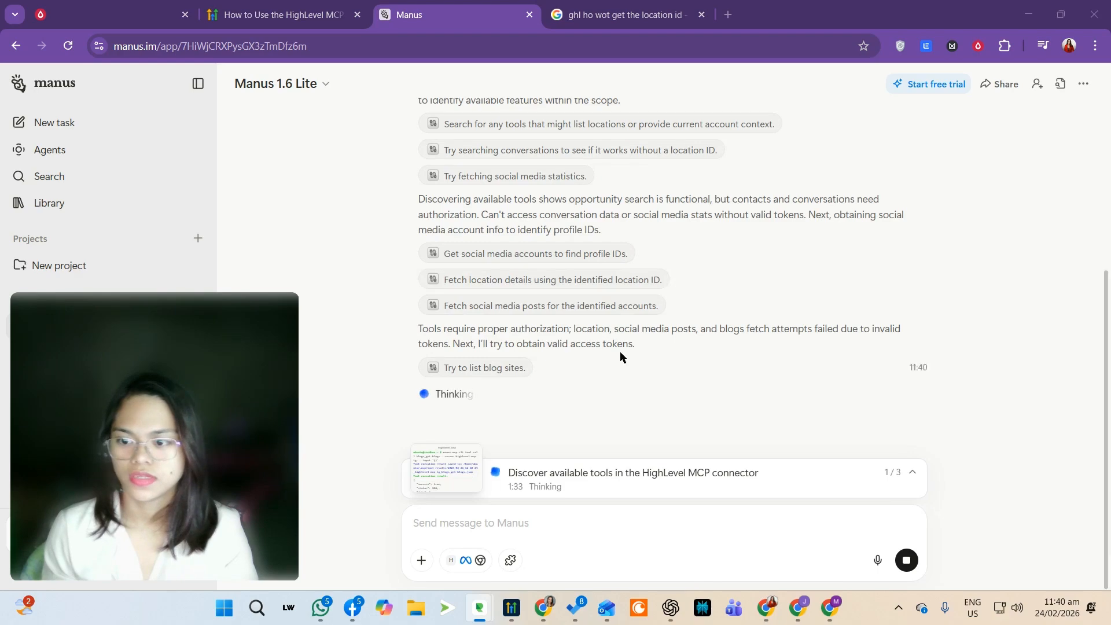
scroll(620, 353, up, 1)
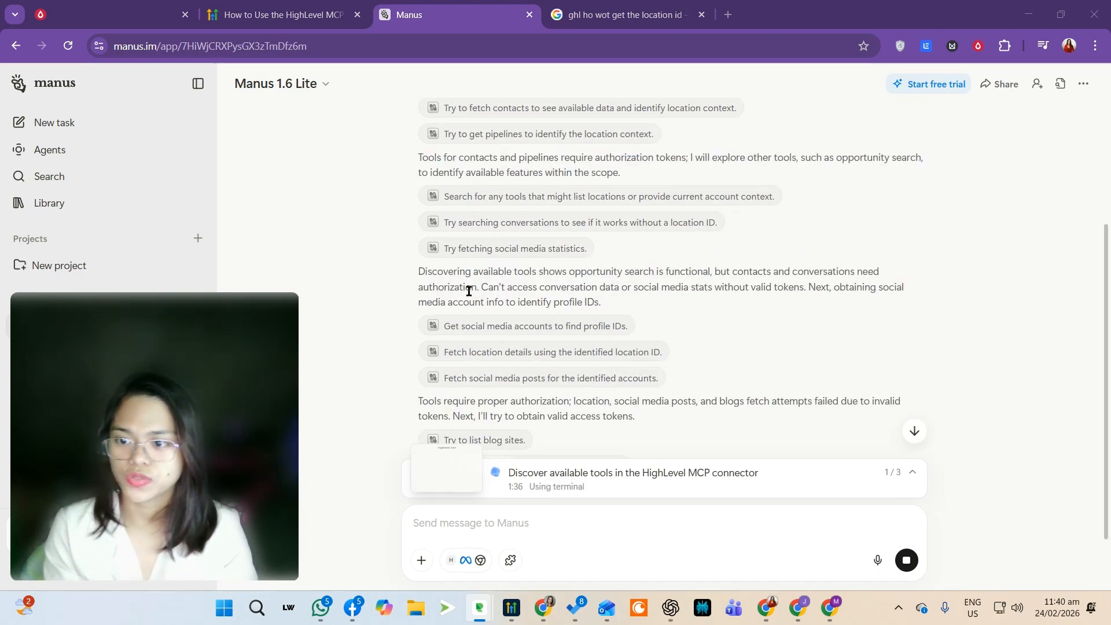
drag(480, 287, 802, 291)
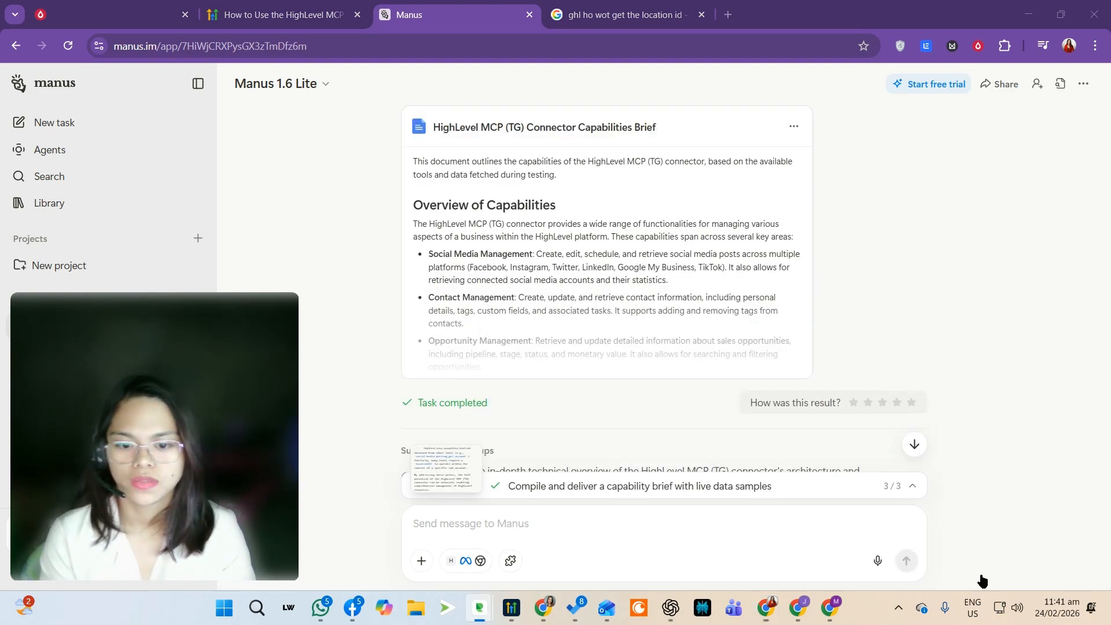
drag(496, 216, 601, 217)
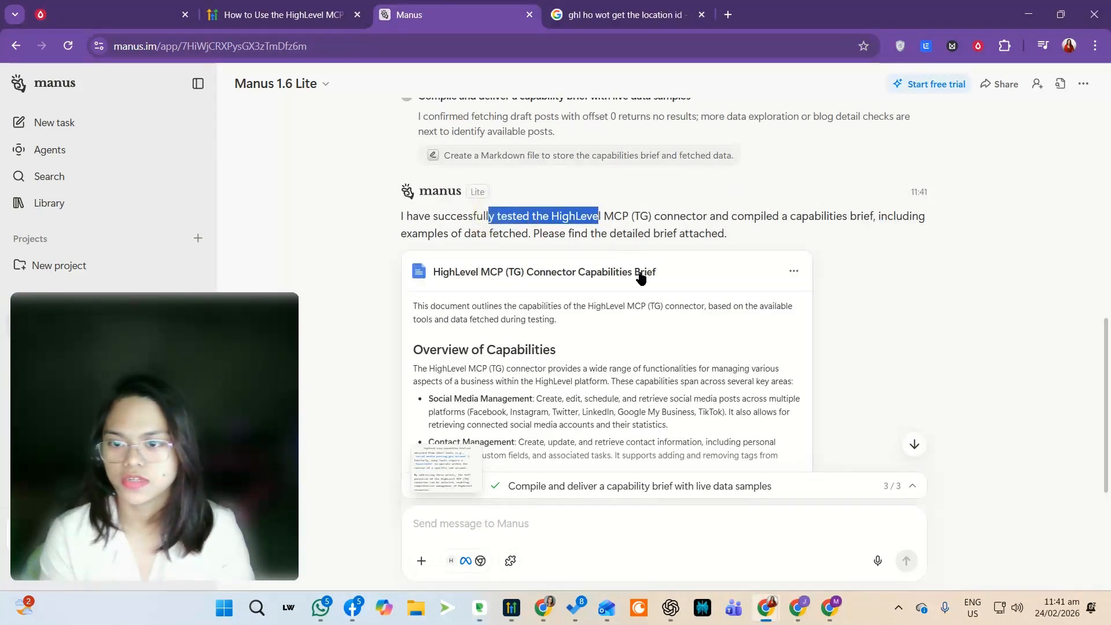
Step: Open the HighLevel MCP (TG) Connector Capabilities Brief and read the Social Media Management entry in its overview
scroll(669, 154, up, 5)
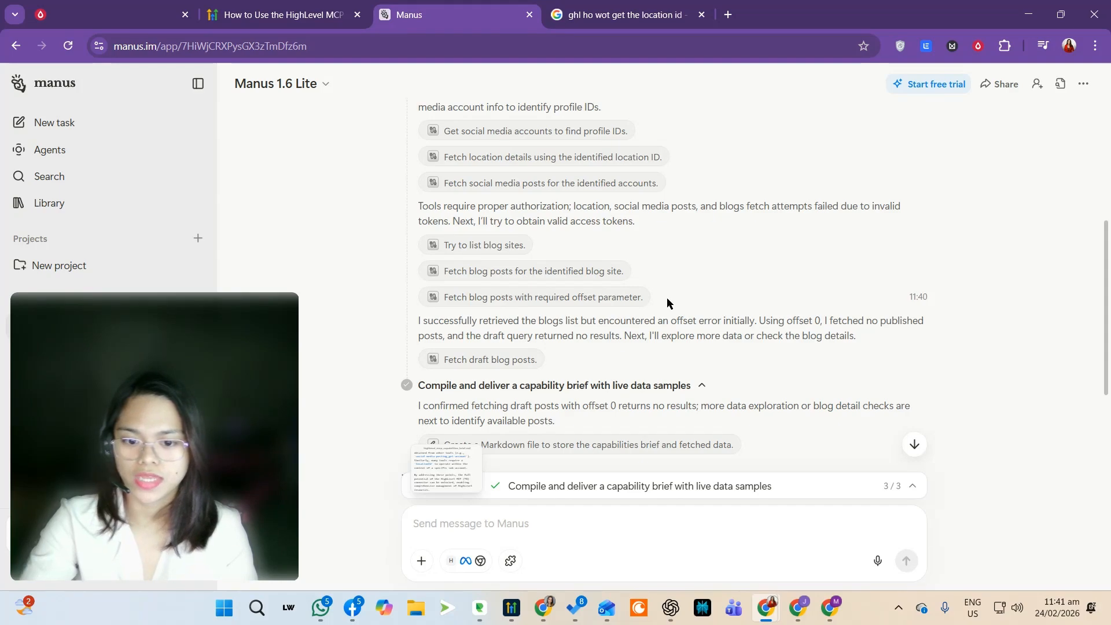
scroll(667, 303, down, 5)
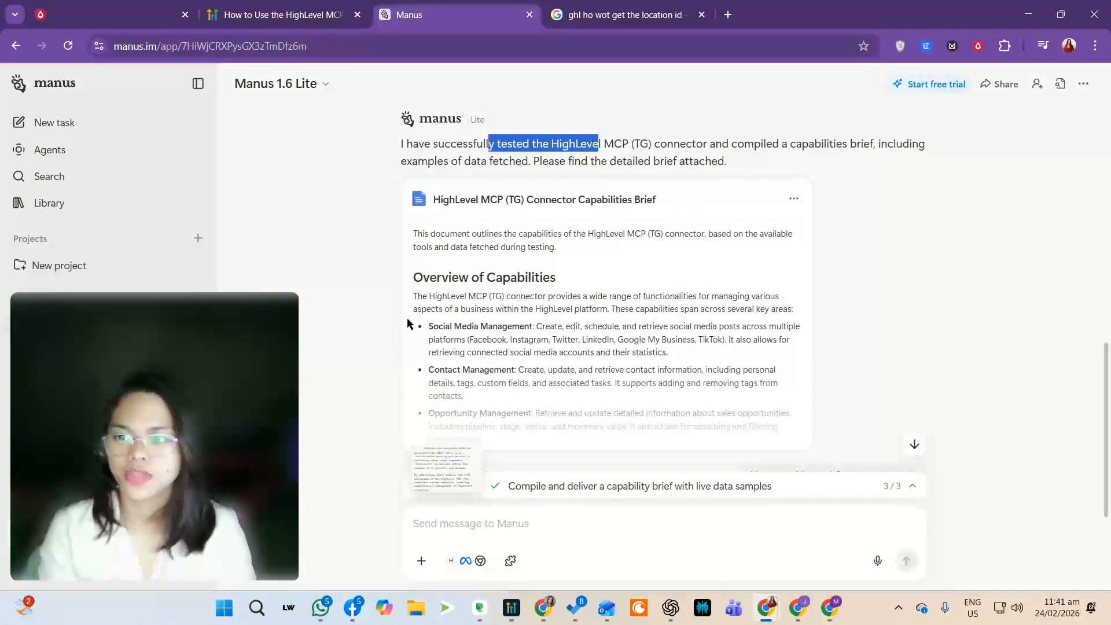
click(570, 281)
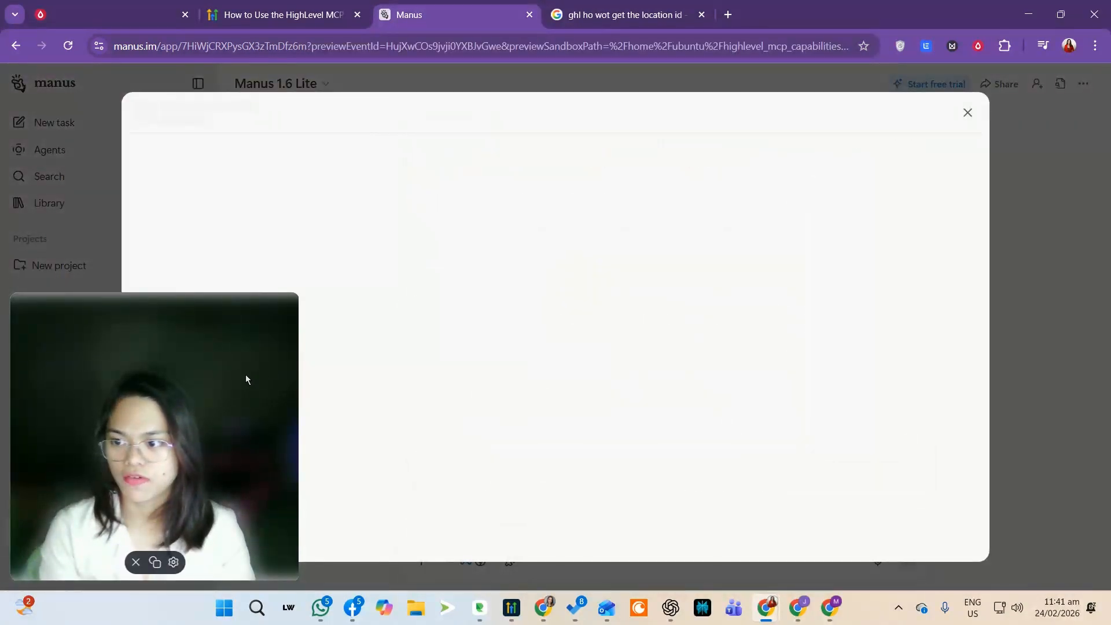
drag(246, 380, 1036, 397)
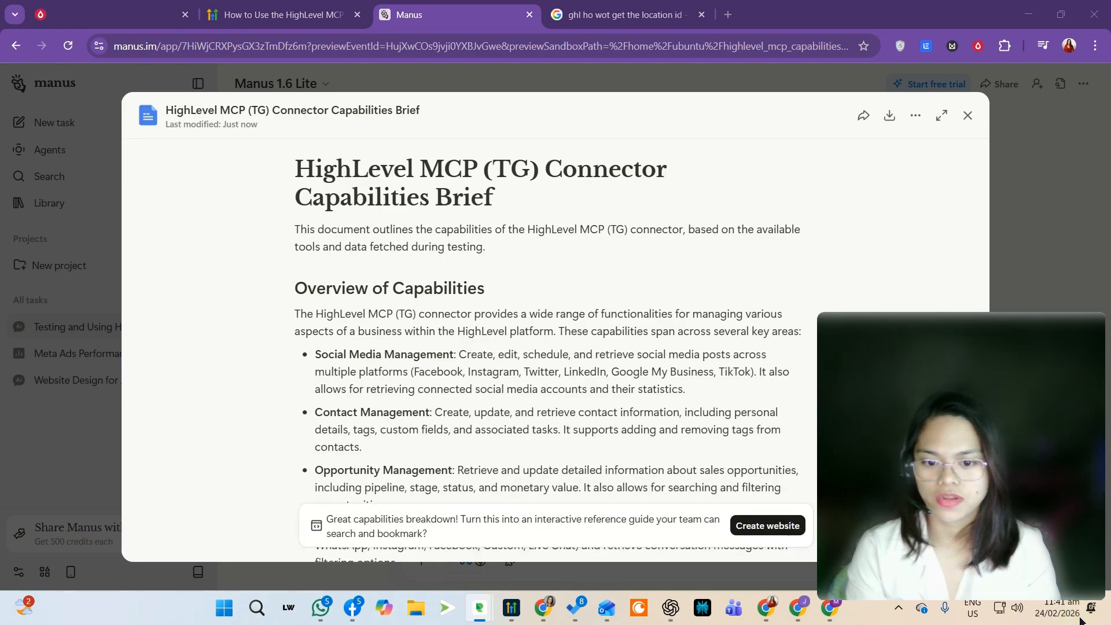
scroll(343, 233, down, 3)
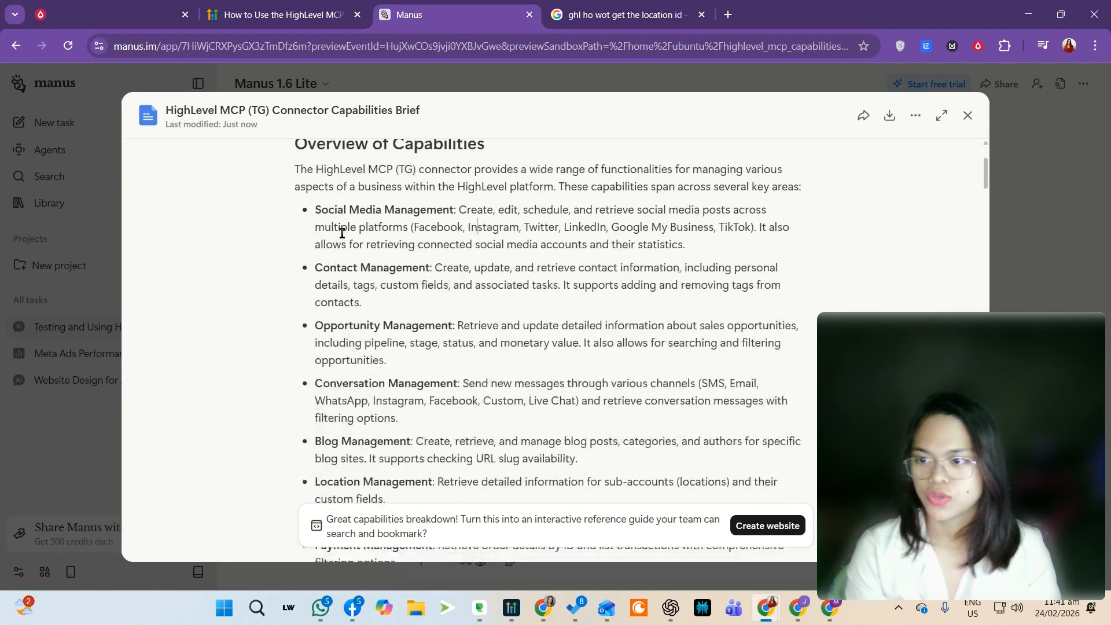
drag(328, 209, 545, 224)
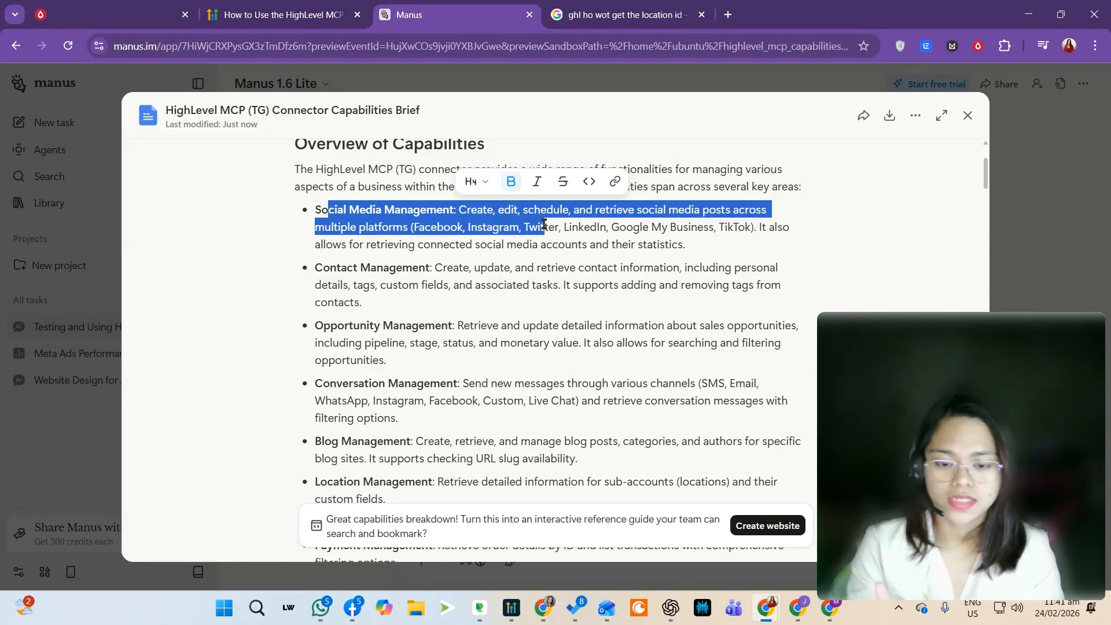
drag(338, 210, 552, 214)
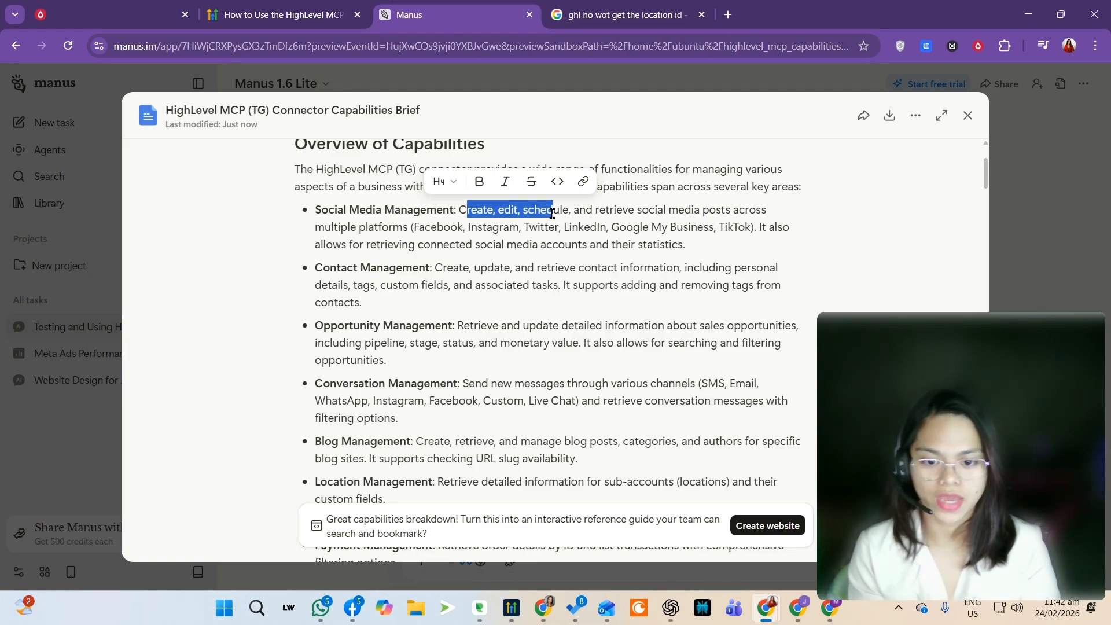
Step: Read the brief's remaining capability entries, from Contact Management through Conversation Management to Payment Management
scroll(408, 221, down, 1)
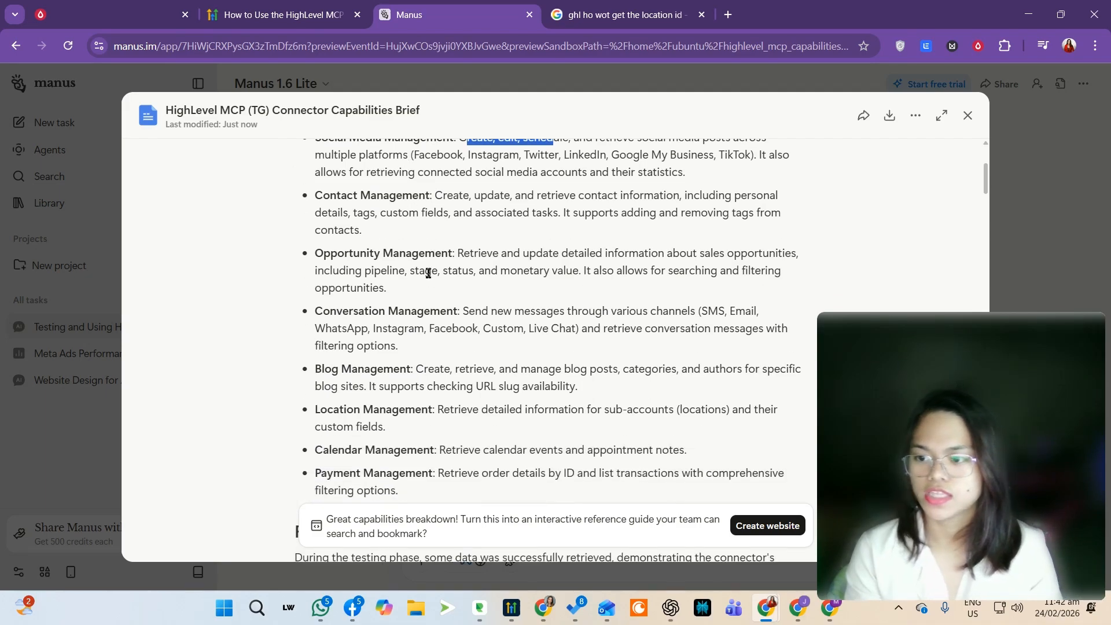
click(410, 292)
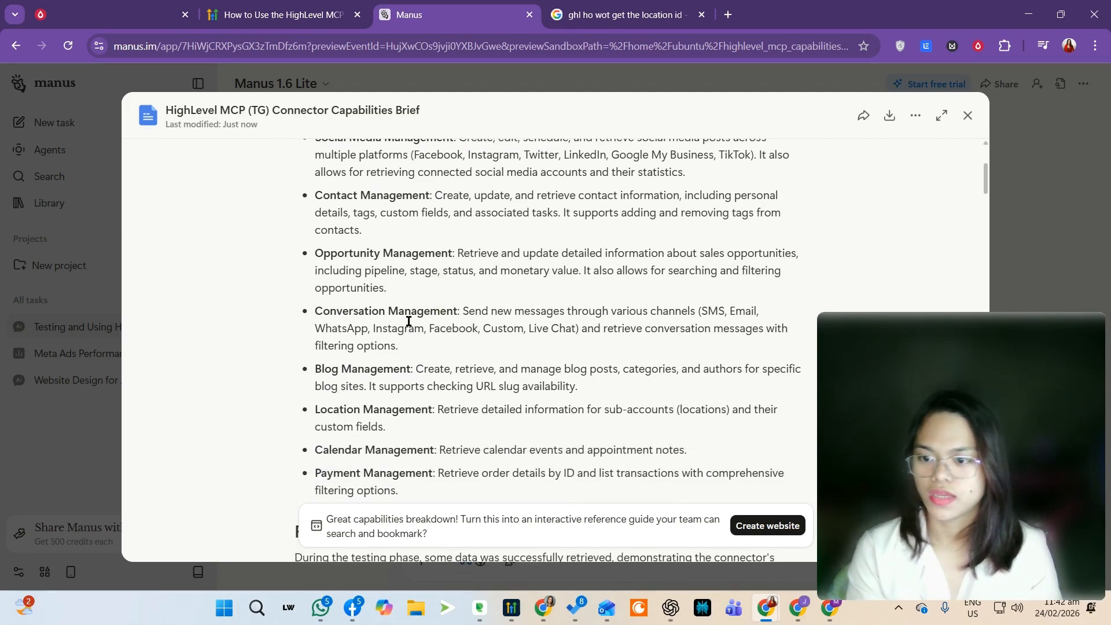
drag(324, 311, 458, 312)
scroll(470, 324, down, 2)
drag(315, 239, 399, 346)
scroll(483, 324, down, 2)
drag(327, 184, 731, 186)
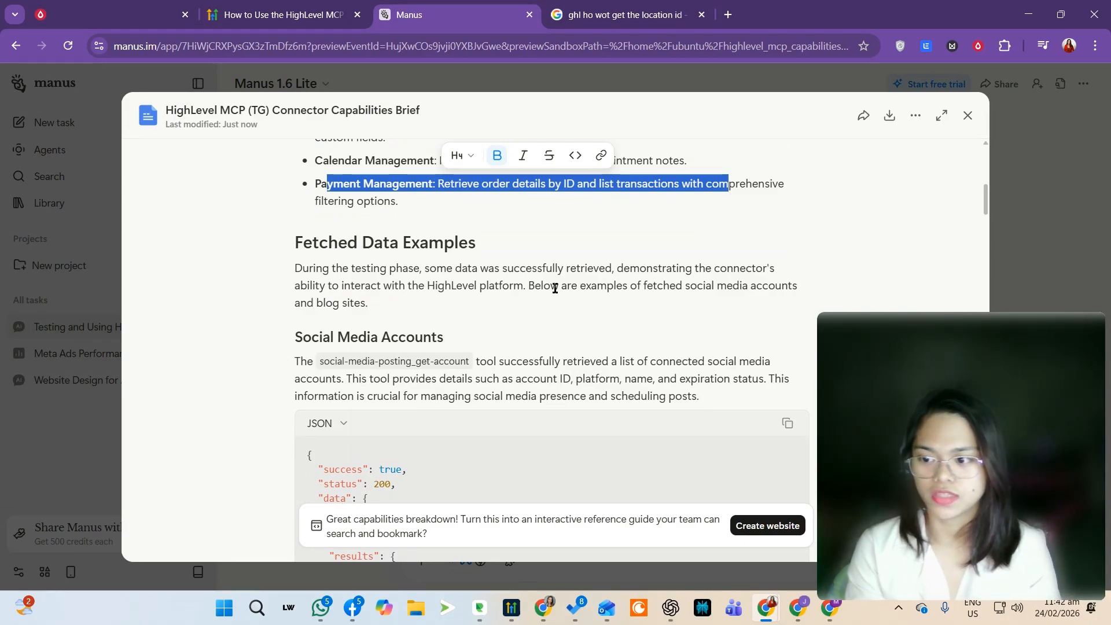
Step: Look through the brief's Fetched Data Examples and its Limitations and Next Steps on authorization scope, and close the brief
scroll(491, 312, down, 15)
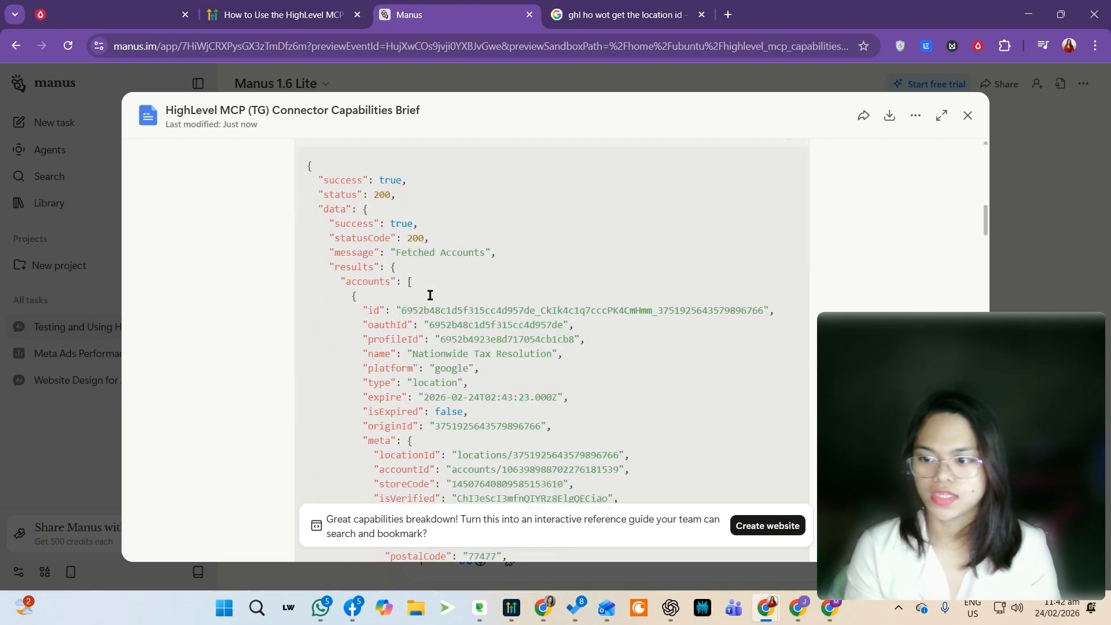
scroll(533, 371, down, 15)
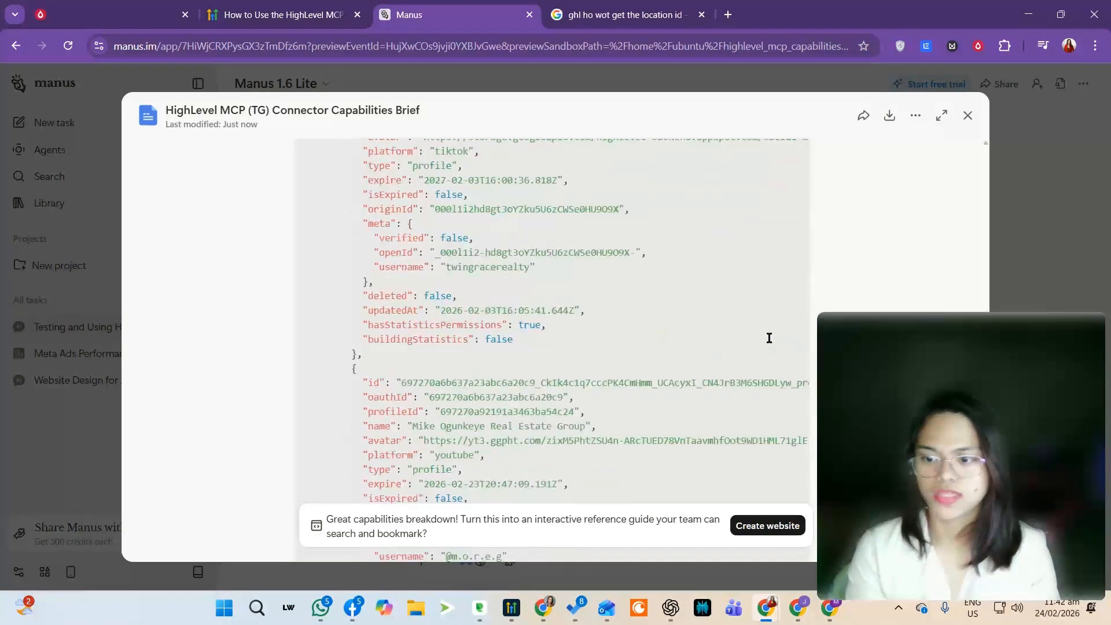
scroll(517, 402, down, 4)
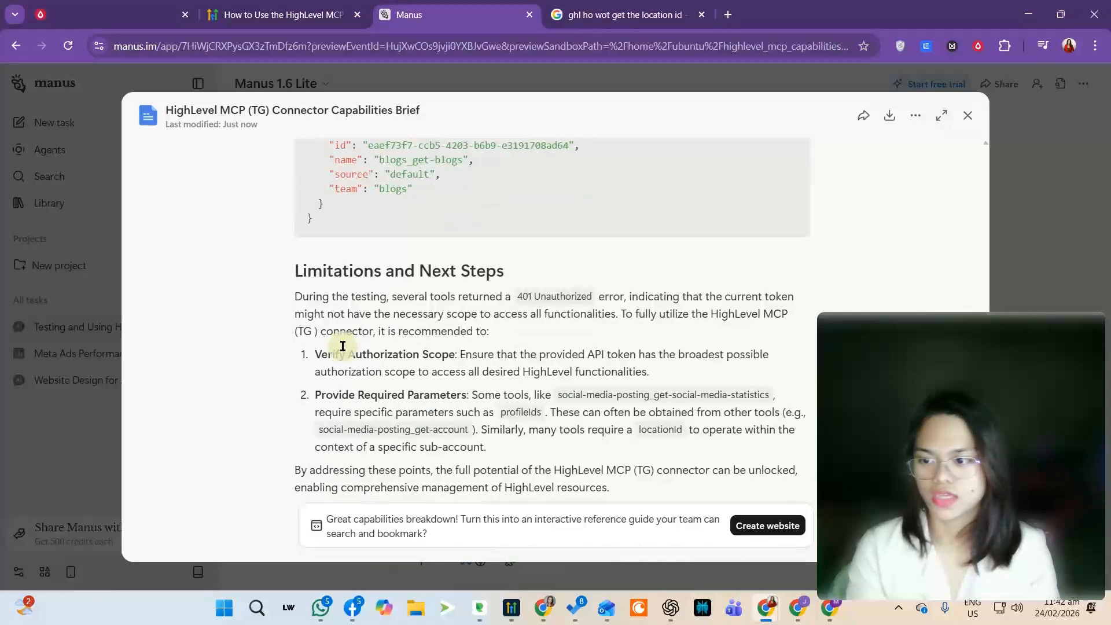
drag(347, 355, 557, 354)
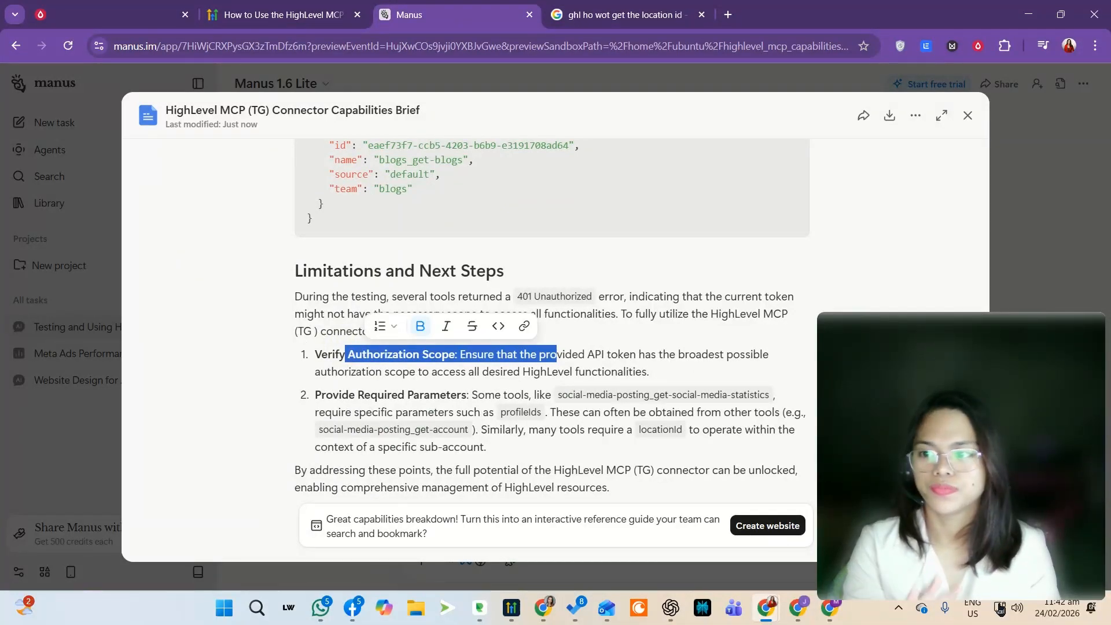
click(968, 115)
Step: Ask Manus in the same task for a list of contacts that start with a given first name
drag(1030, 436, 234, 421)
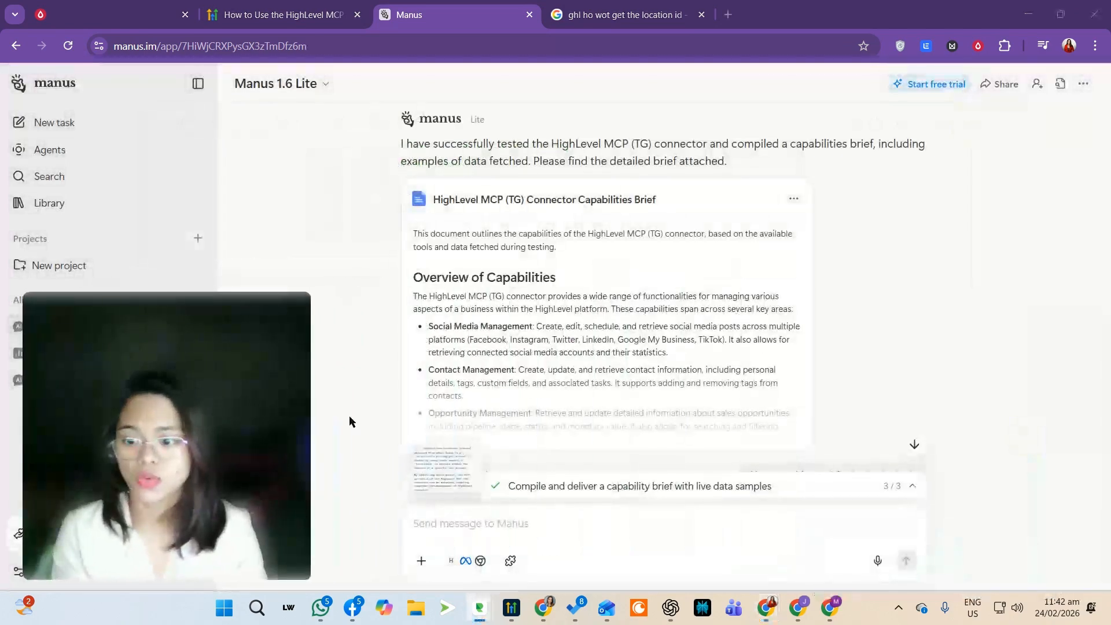
scroll(712, 421, down, 4)
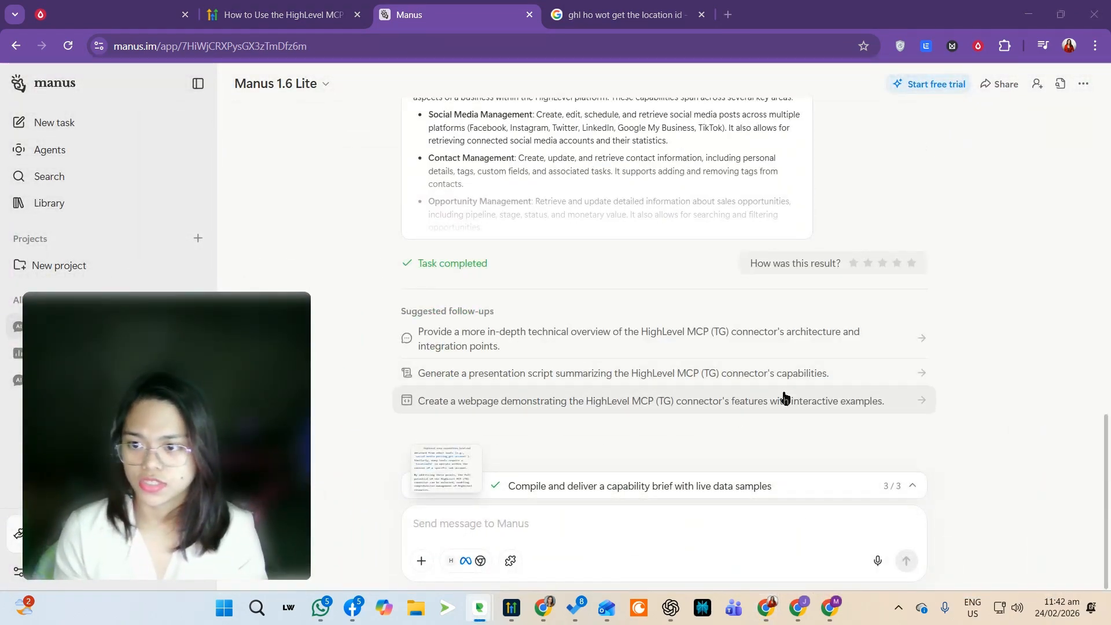
scroll(986, 403, up, 3)
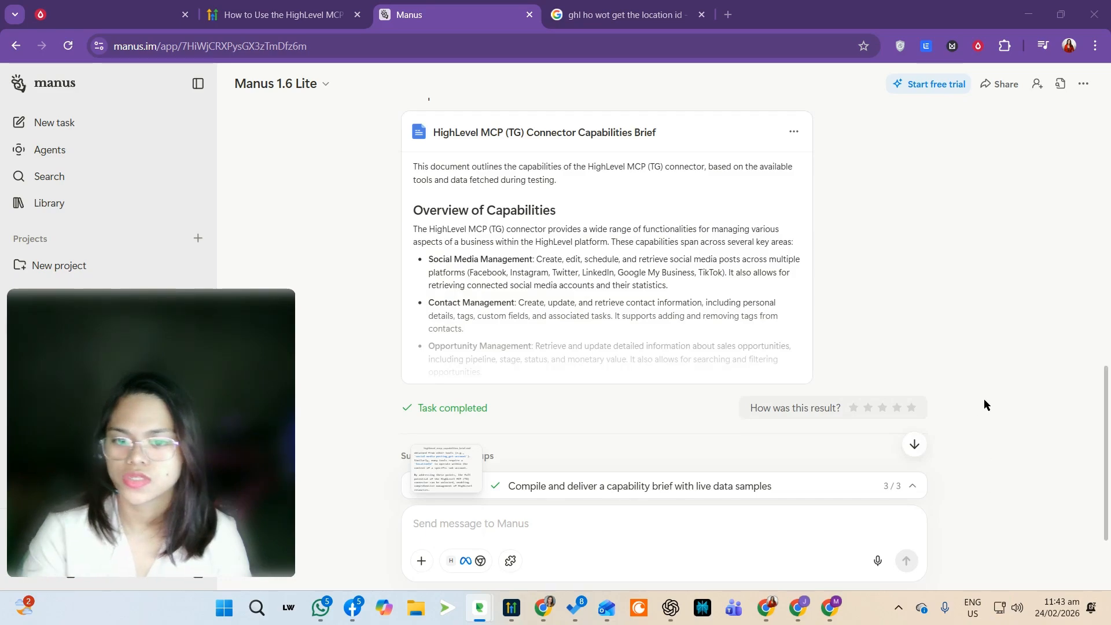
scroll(938, 382, down, 3)
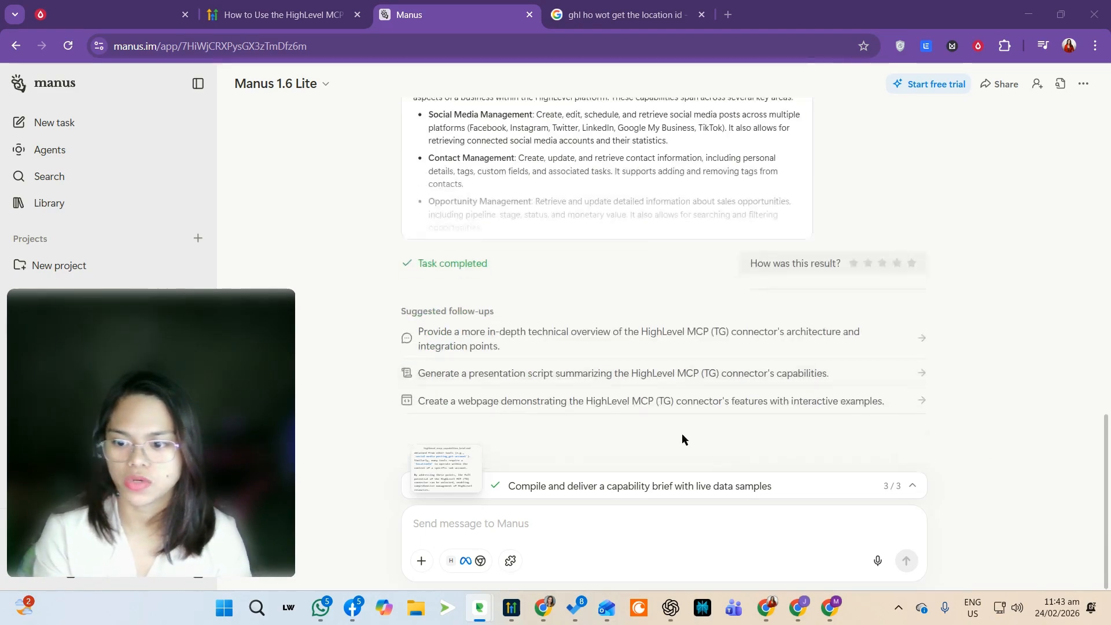
click(605, 514)
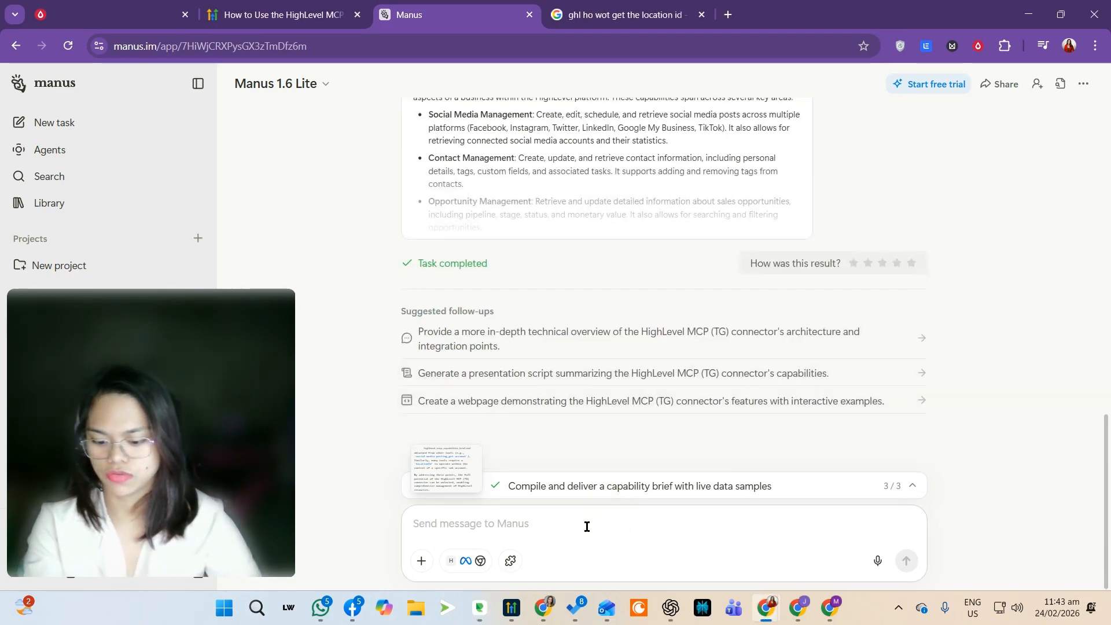
text(G)
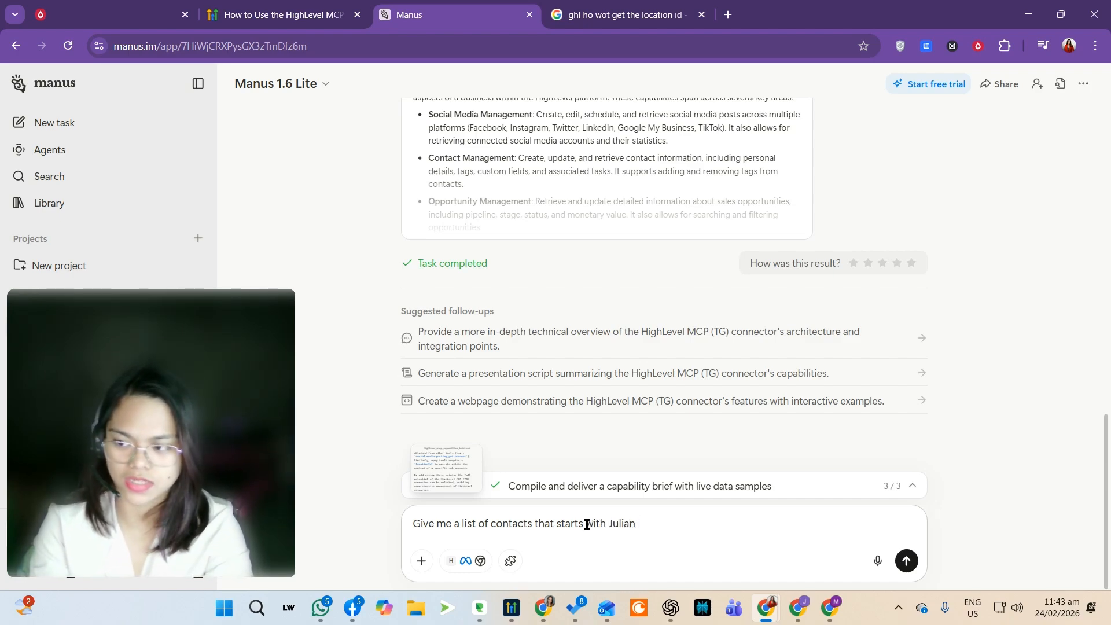
click(907, 561)
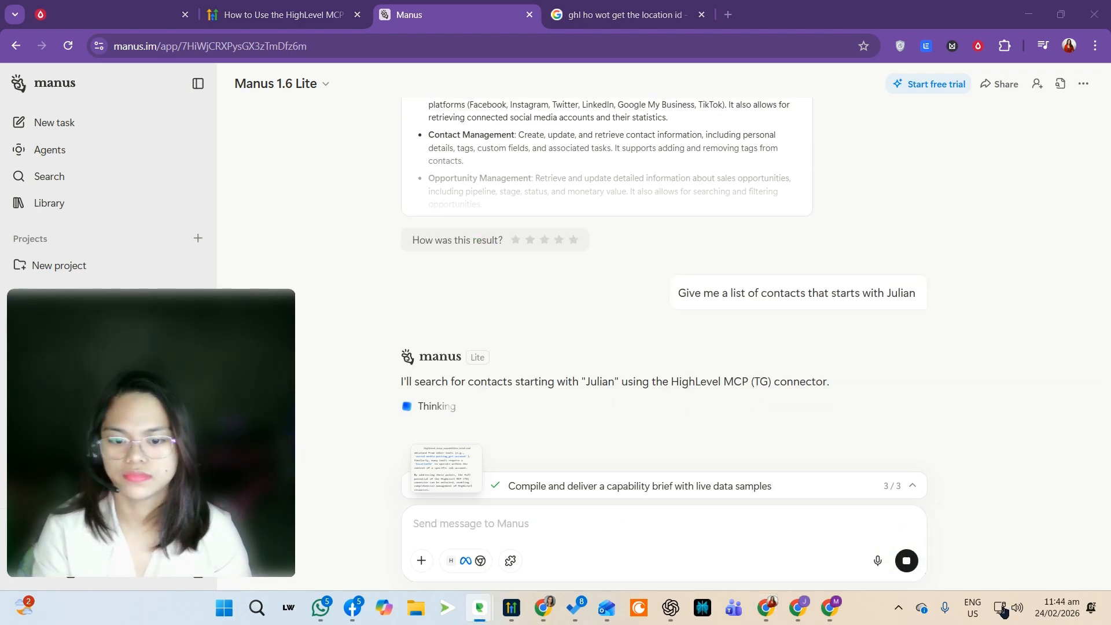
Step: Review Manus's reply to the contact request, including the table of names, emails, cities and tags
drag(529, 380, 893, 387)
click(894, 386)
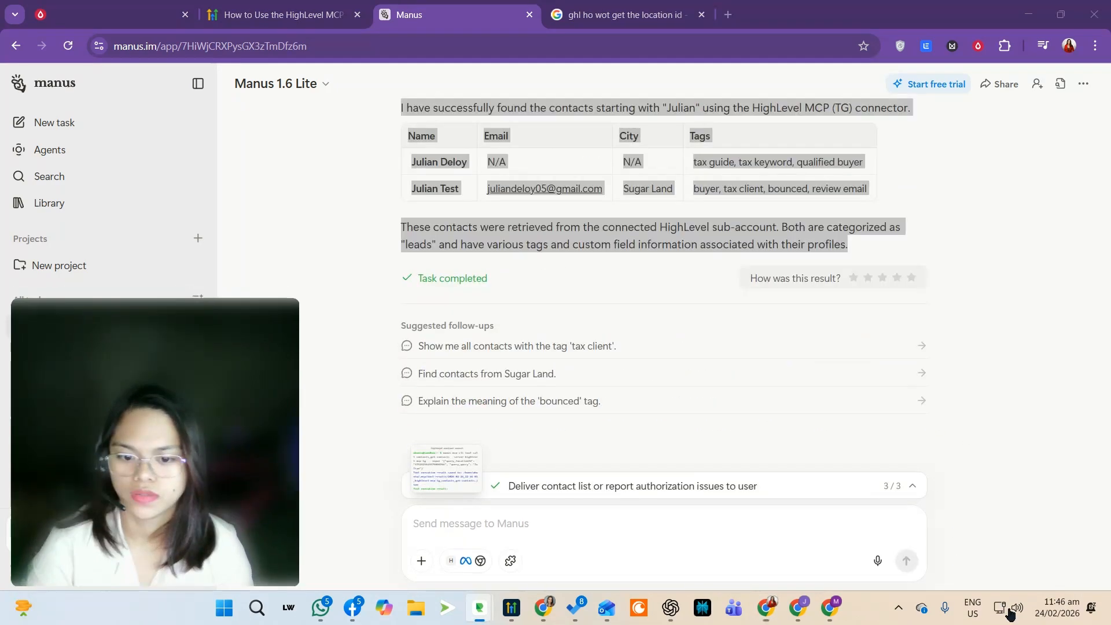
click(1006, 463)
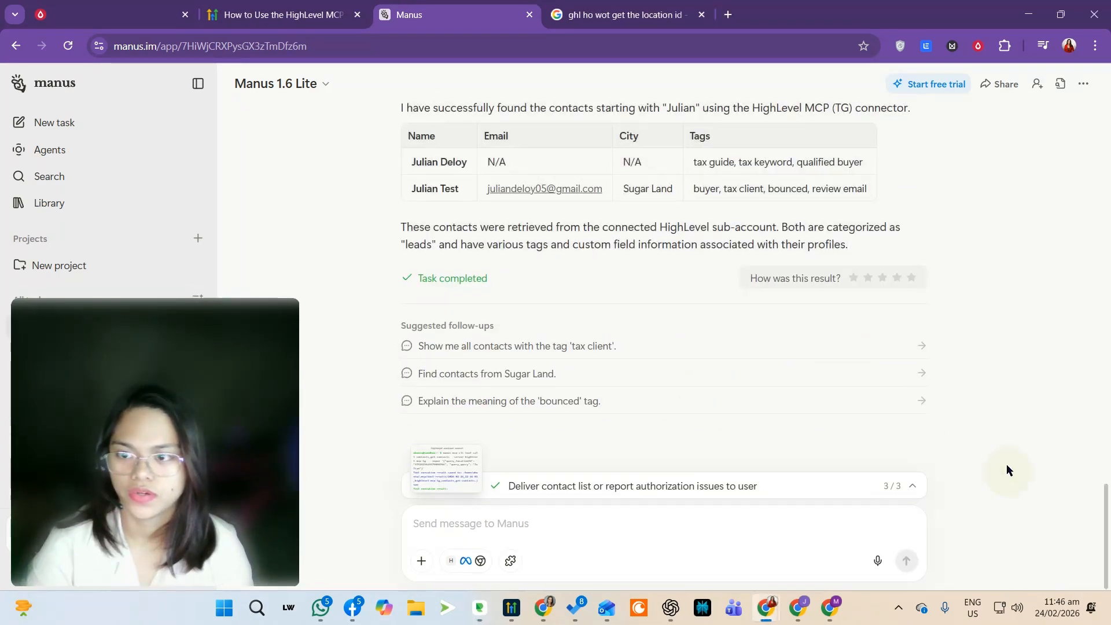
scroll(1007, 460, up, 1)
drag(387, 186, 689, 182)
click(689, 181)
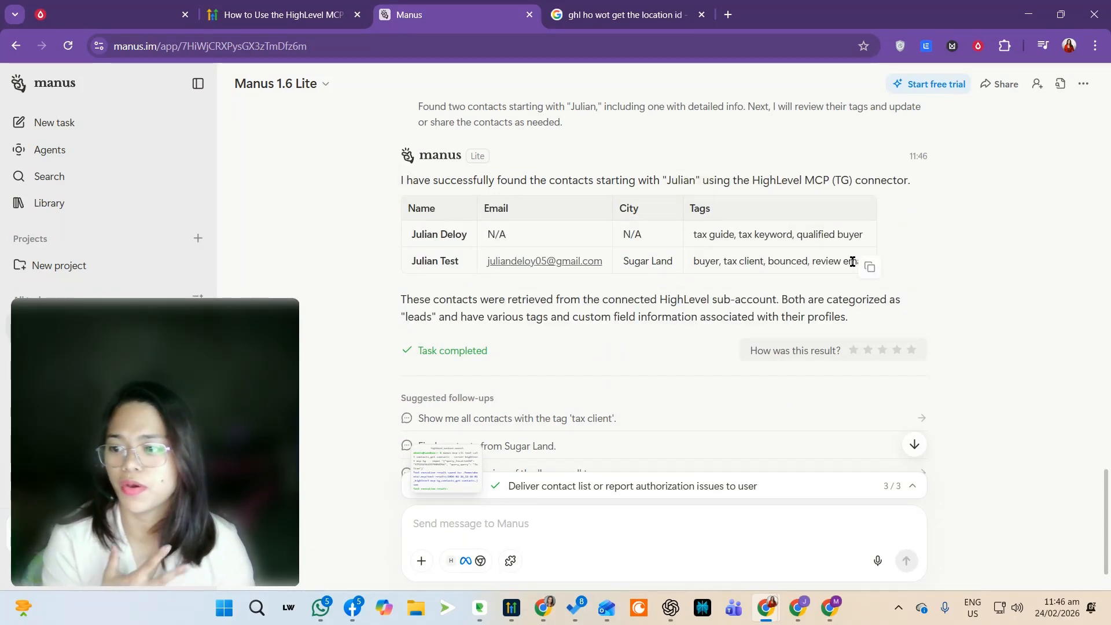
Step: Send Manus a request to tag all of these contacts with the given first name as "Test Contact", and review the sent message
click(575, 536)
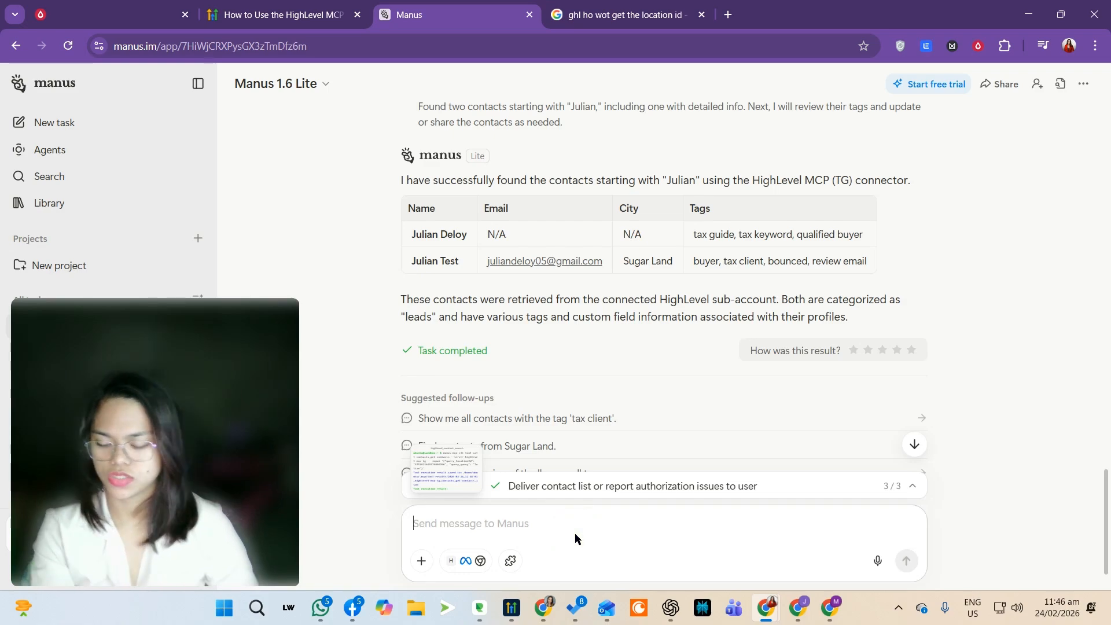
text(Tag ALl)
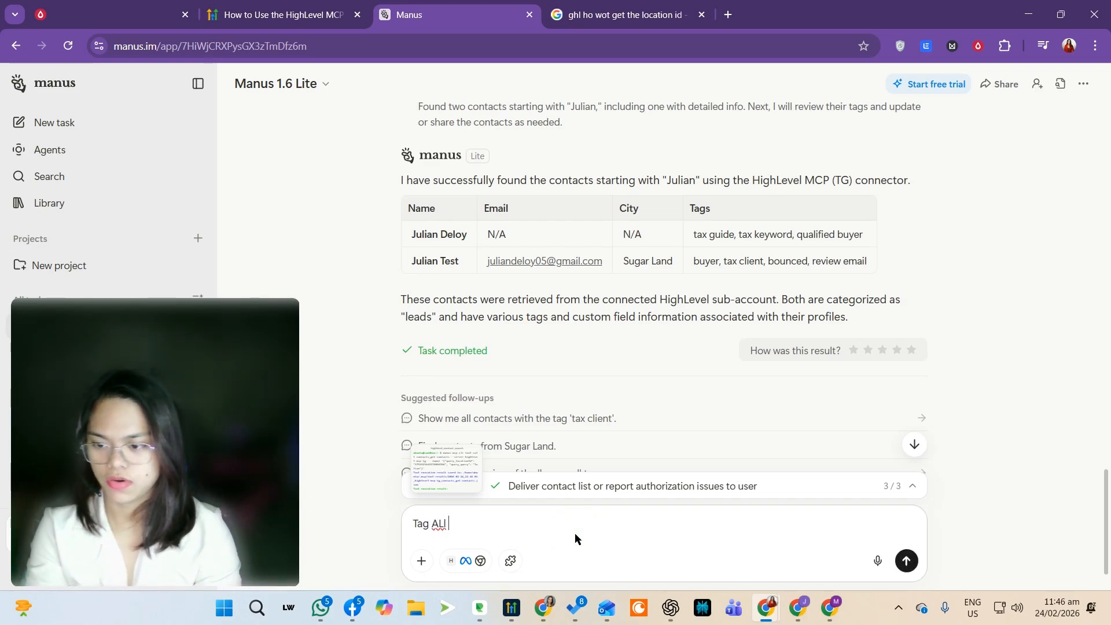
key(BackSpace)
text(ll contact star)
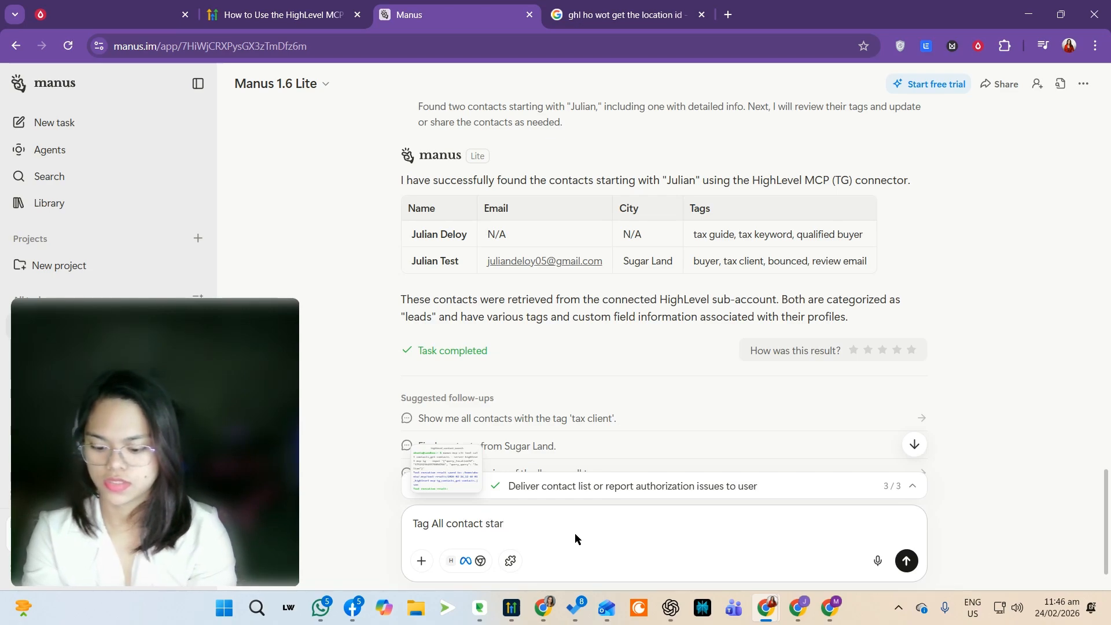
key(BackSpace)
key(BackSpace)
key(BackSpace)
key(BackSpace)
key(BackSpace)
key(BackSpace)
key(BackSpace)
key(BackSpace)
key(BackSpace)
key(BackSpace)
key(BackSpace)
key(BackSpace)
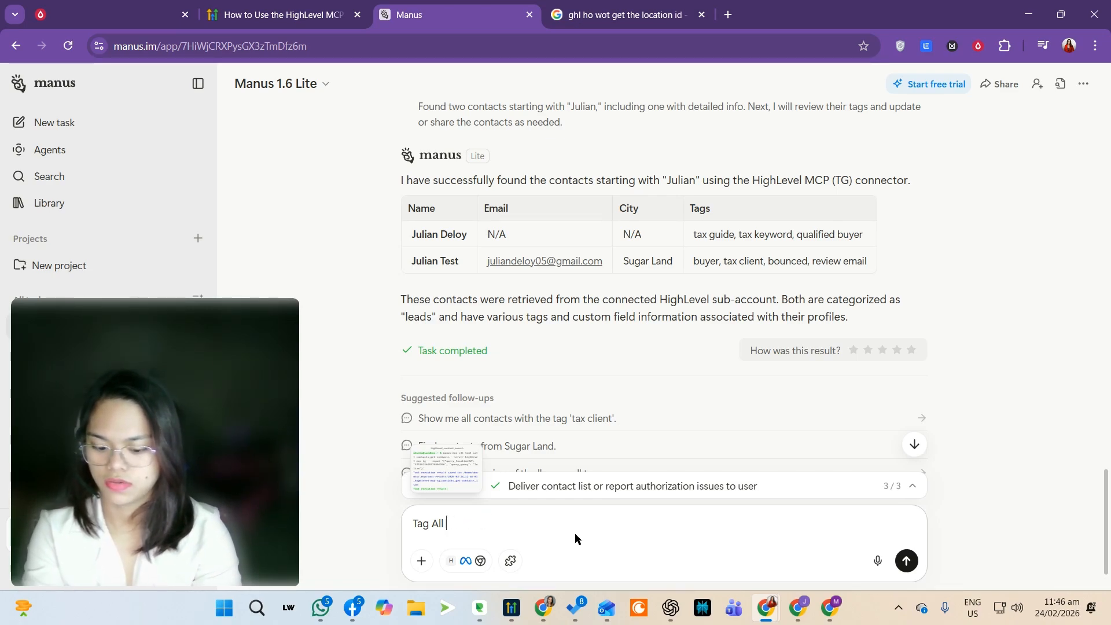
text(of these contact that starts w)
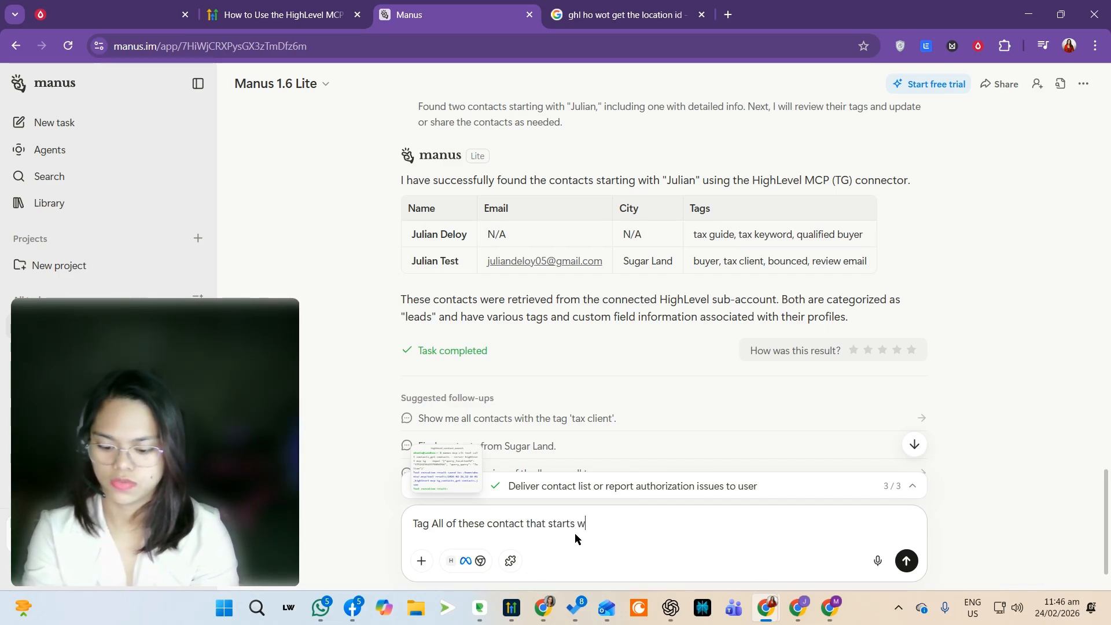
text(ith Julian as)
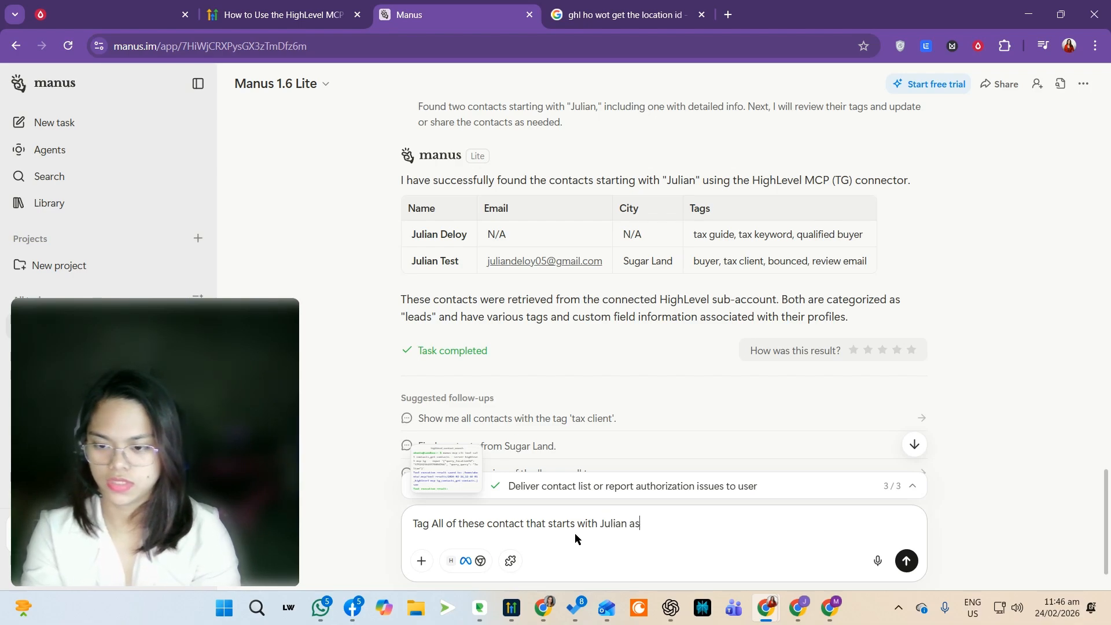
text( First name as)
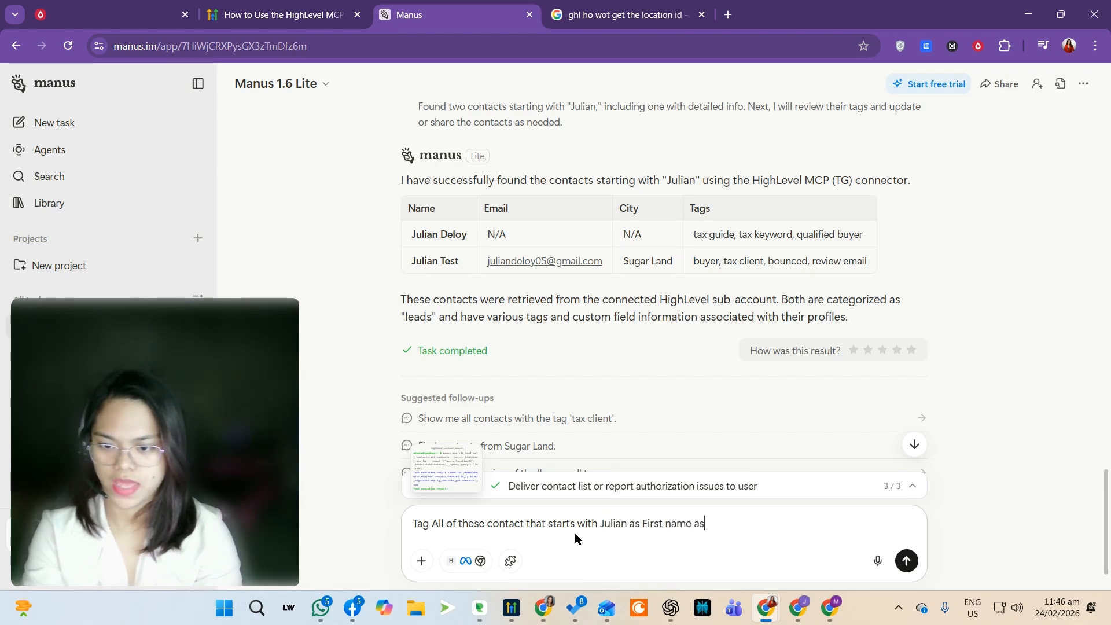
text( Test Contact)
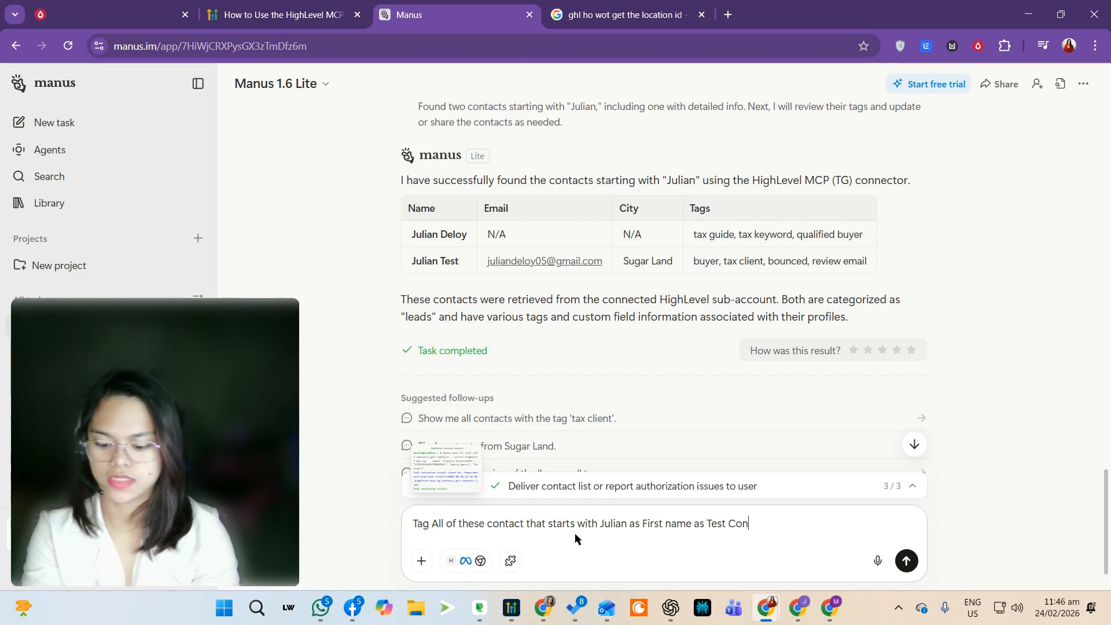
click(906, 561)
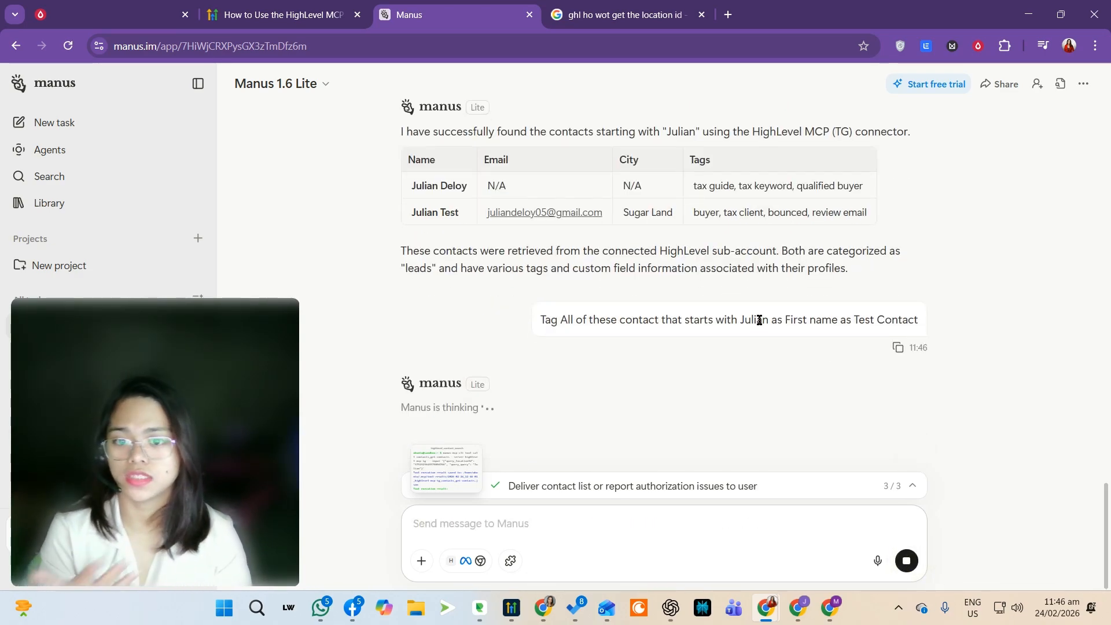
triple_click(775, 291)
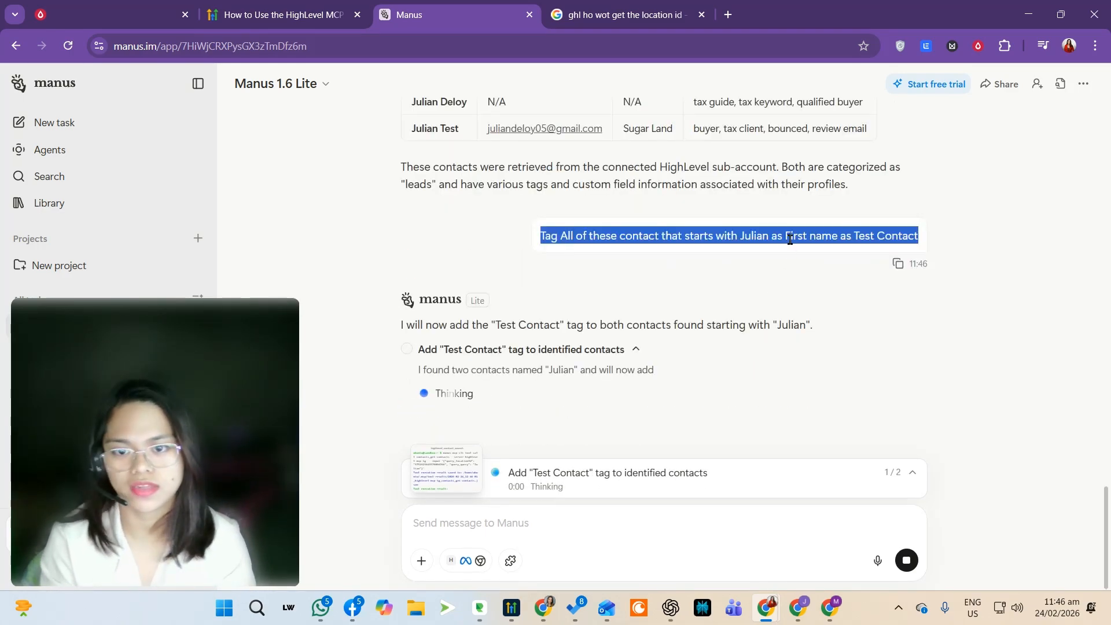
click(790, 239)
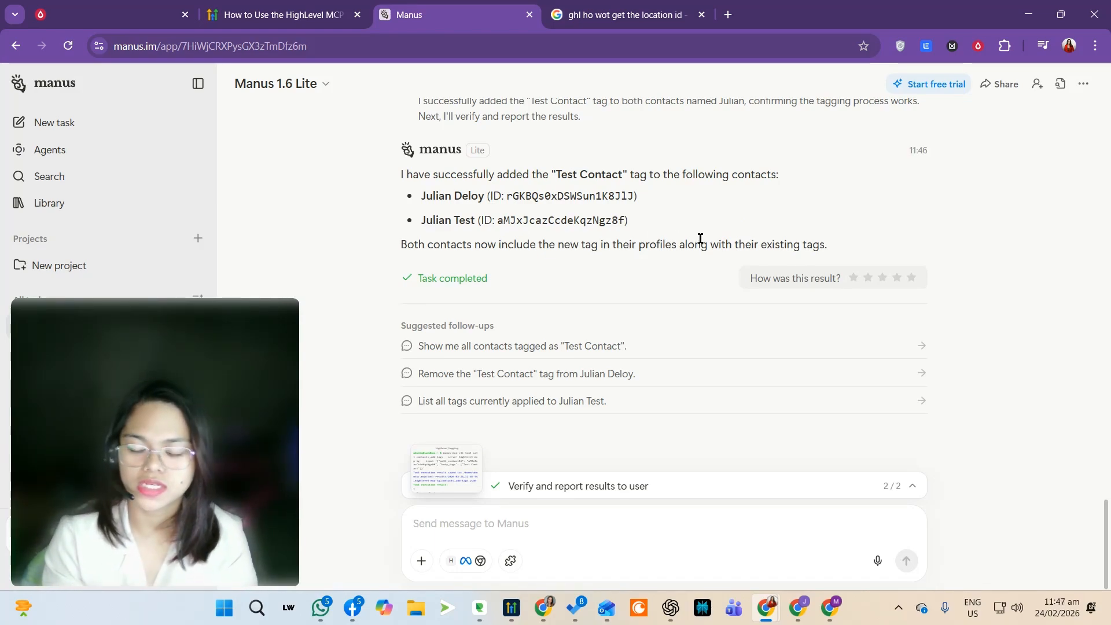
Step: Review Manus's report on adding the "Test Contact" tag, including the tagged contacts and the note on their existing tags
drag(688, 247, 414, 249)
click(781, 244)
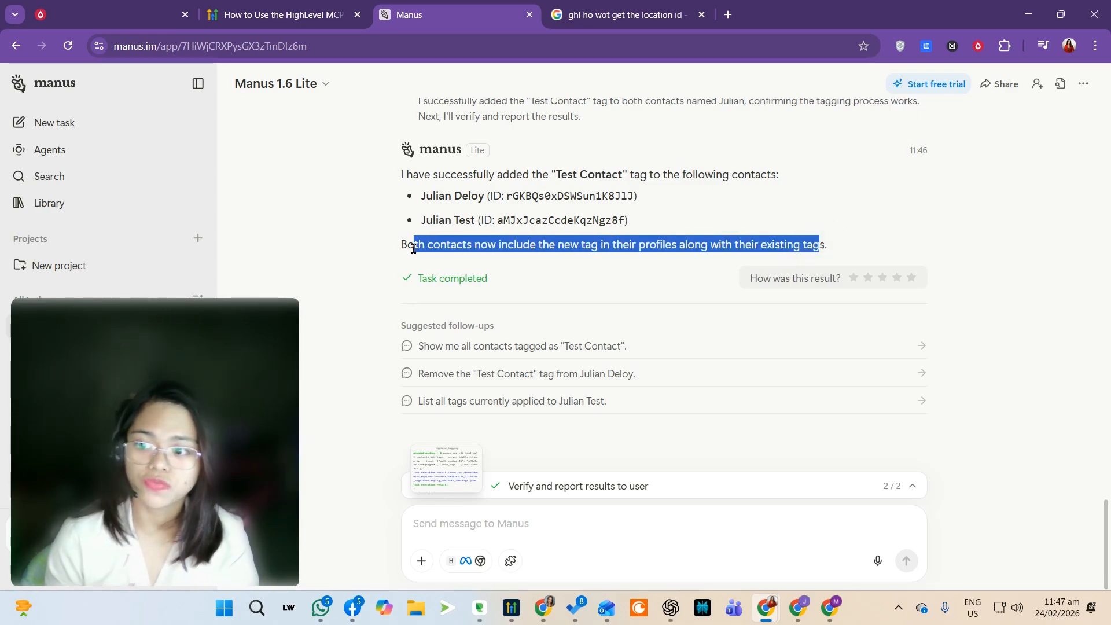
click(408, 246)
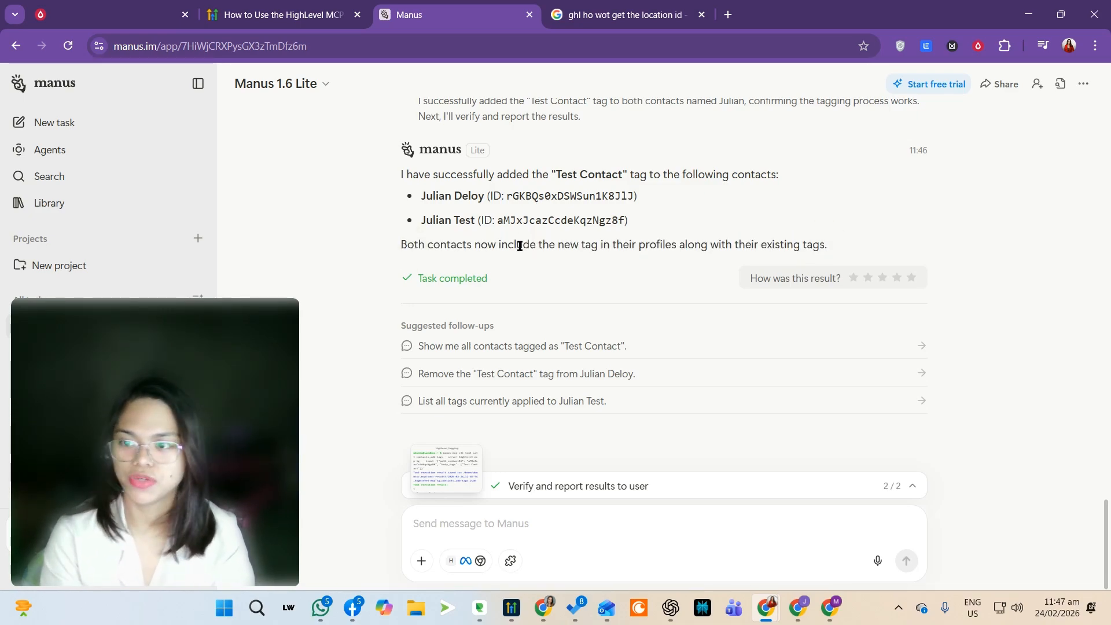
scroll(520, 246, up, 3)
drag(433, 318, 689, 315)
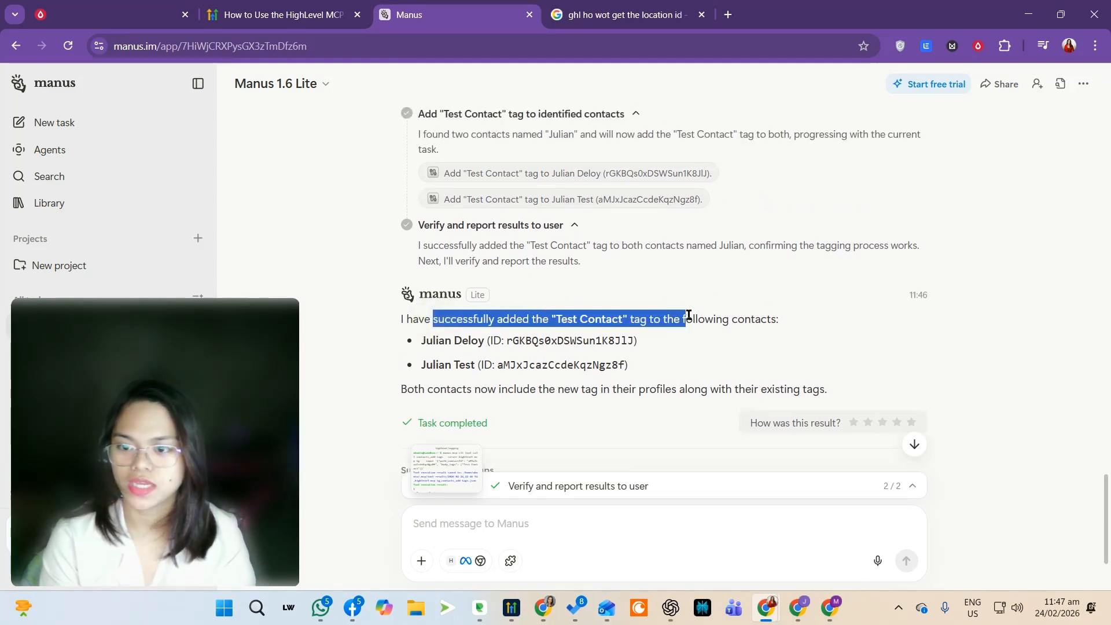
drag(556, 319, 679, 342)
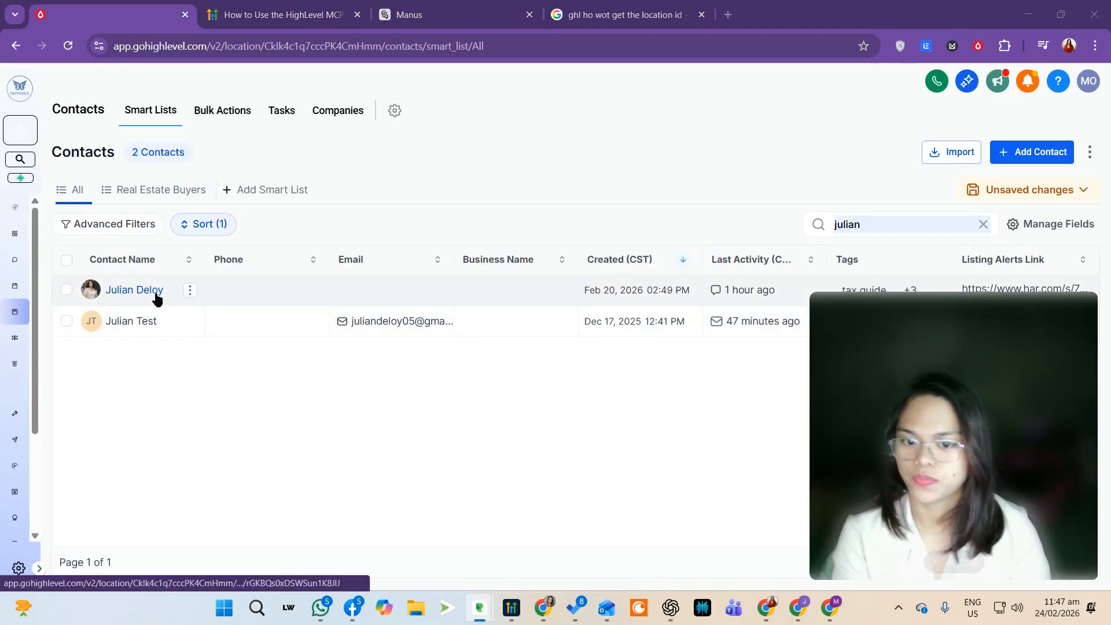
Step: Switch to HighLevel, open the first matching contact's record to check its tags for "test contact", and return to the Manus task
click(157, 296)
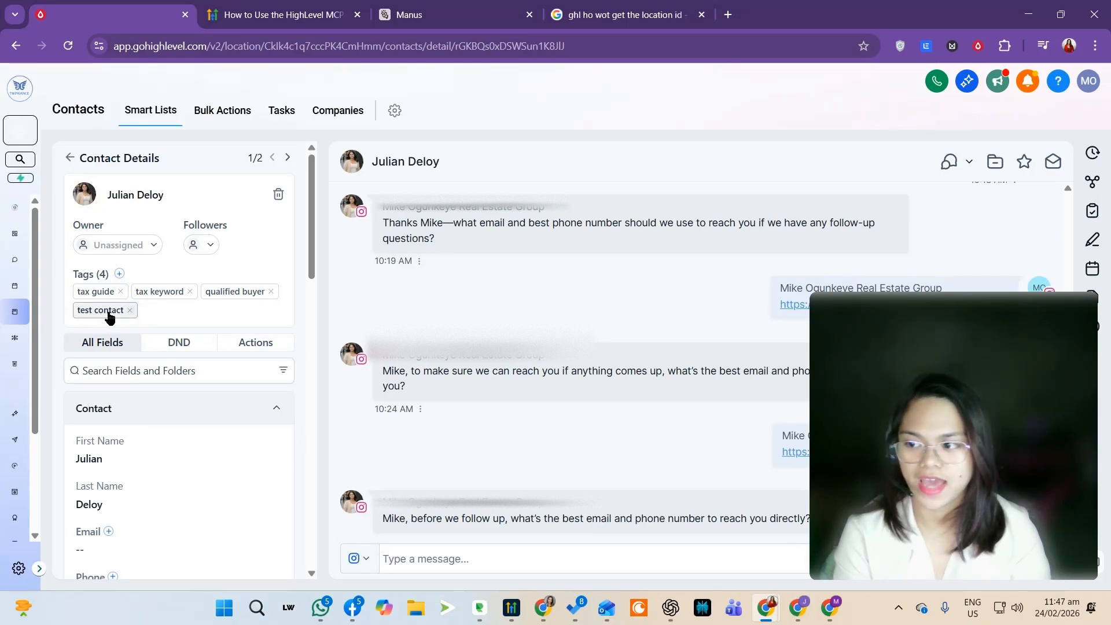
click(421, 22)
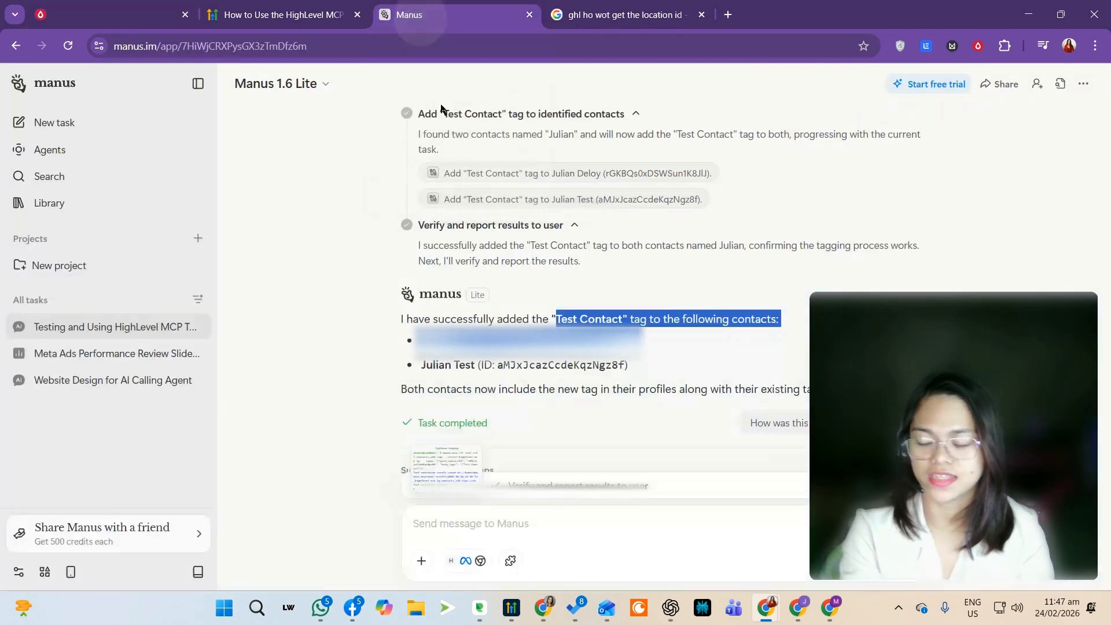
drag(516, 319, 579, 320)
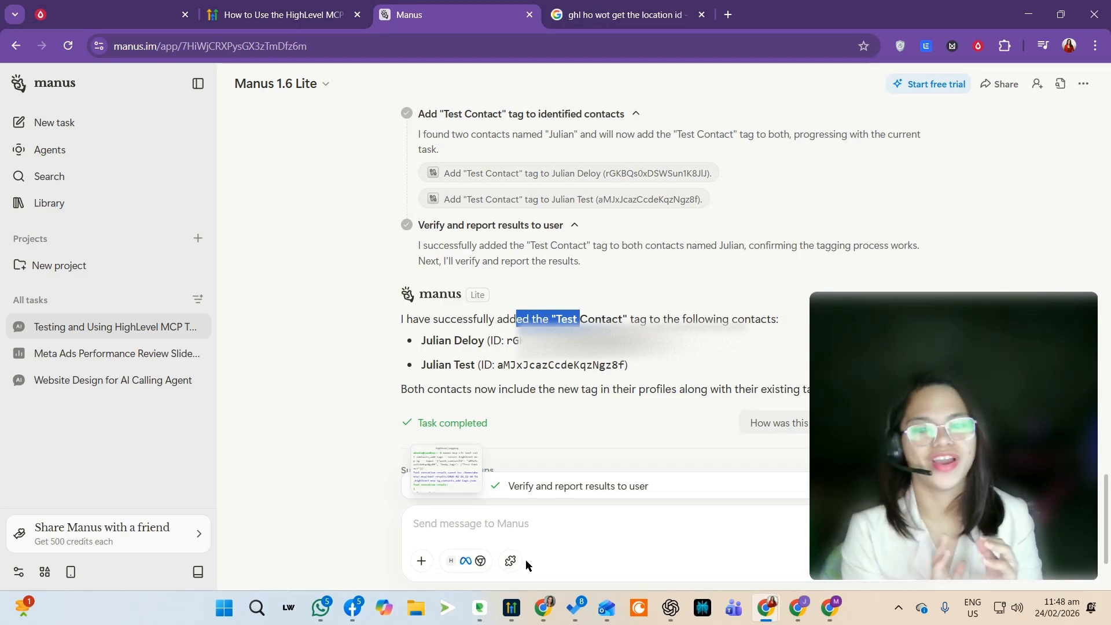
click(479, 607)
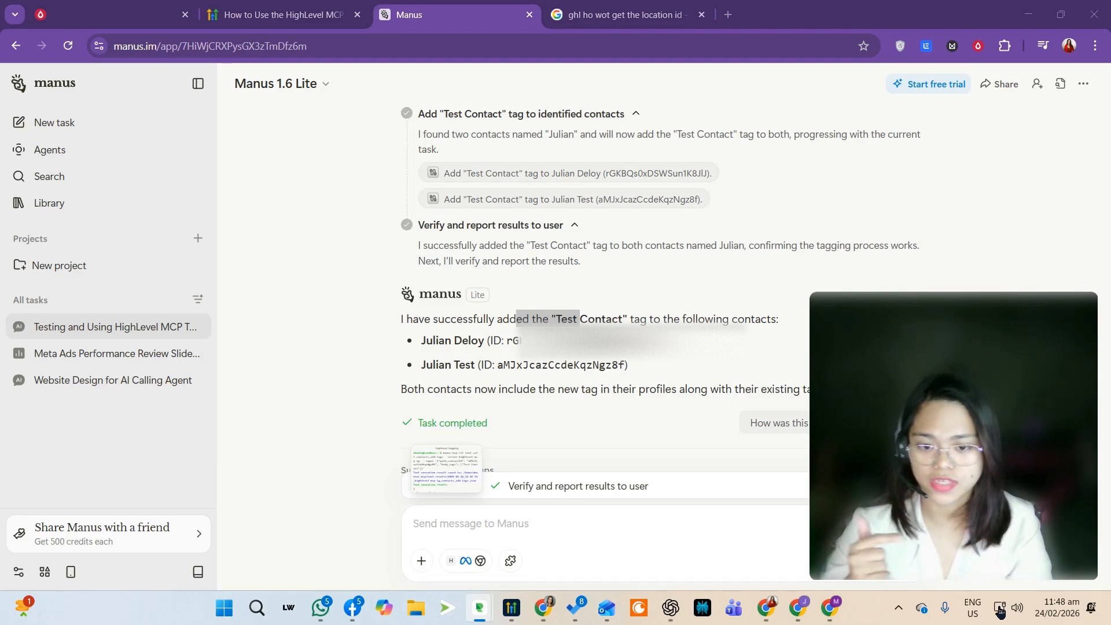
Step: Ask Manus "What privacy and security should I be concern of with having Manus inside my GHL account??" in the same task
click(589, 518)
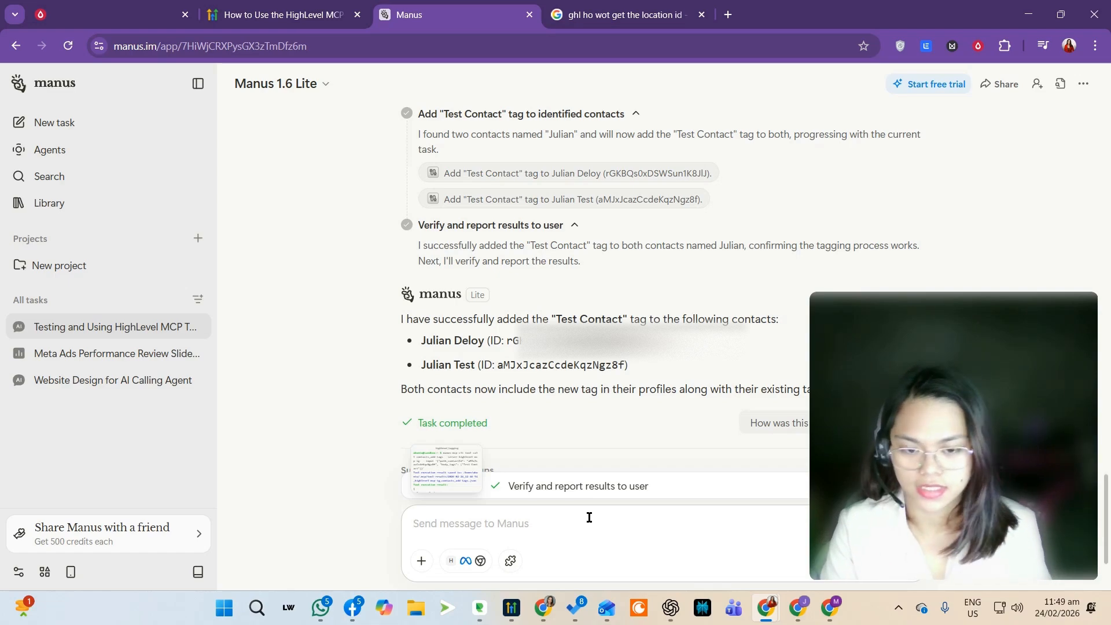
key(ctrl+v)
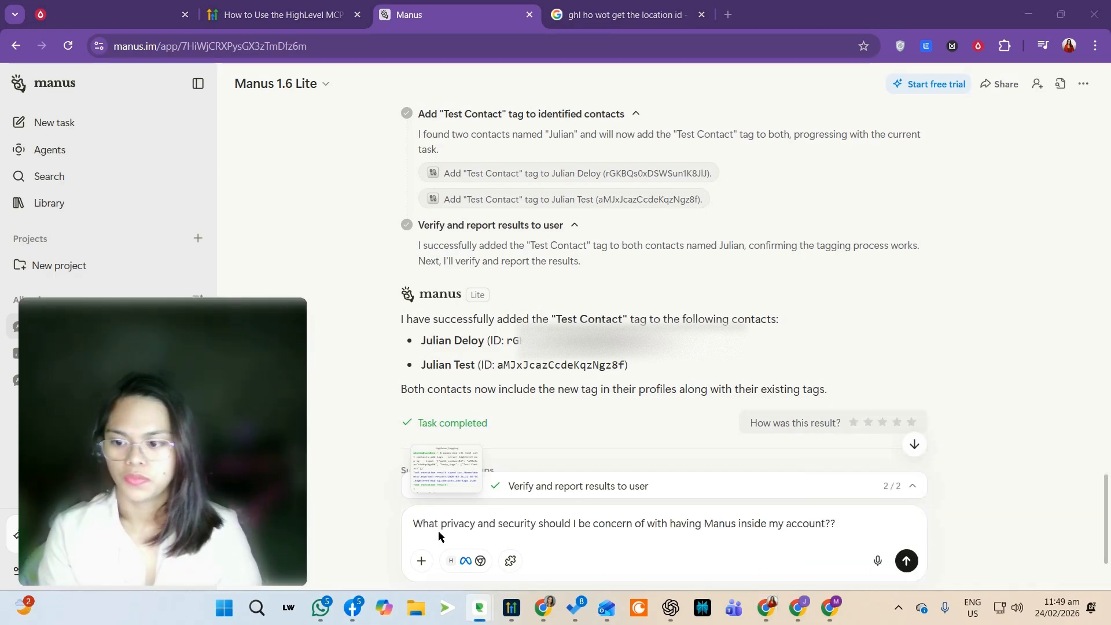
drag(441, 524, 743, 525)
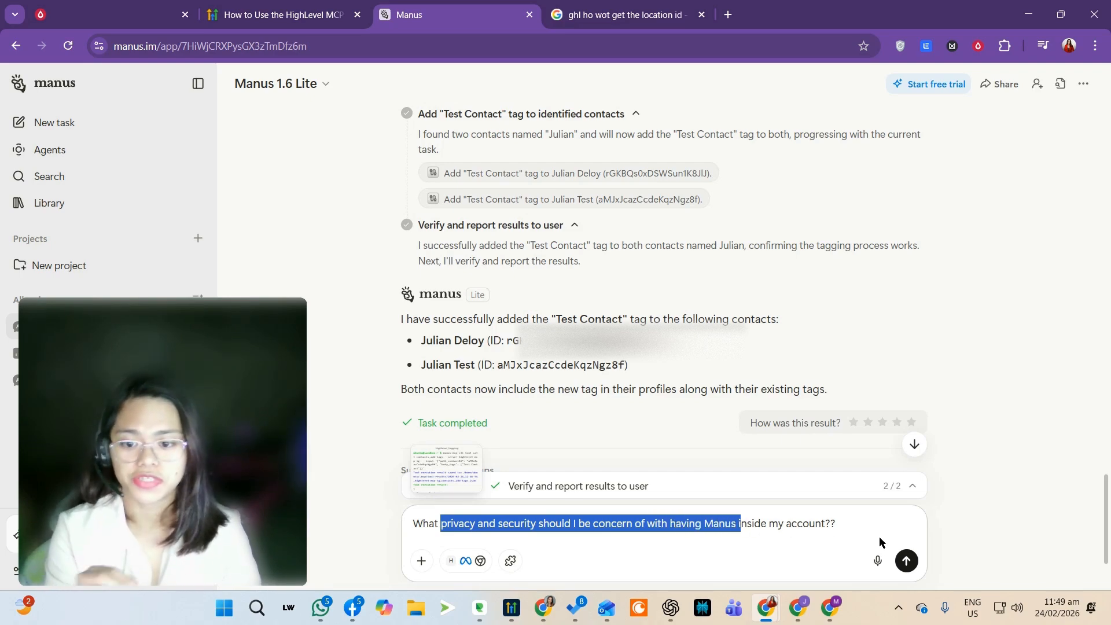
click(789, 524)
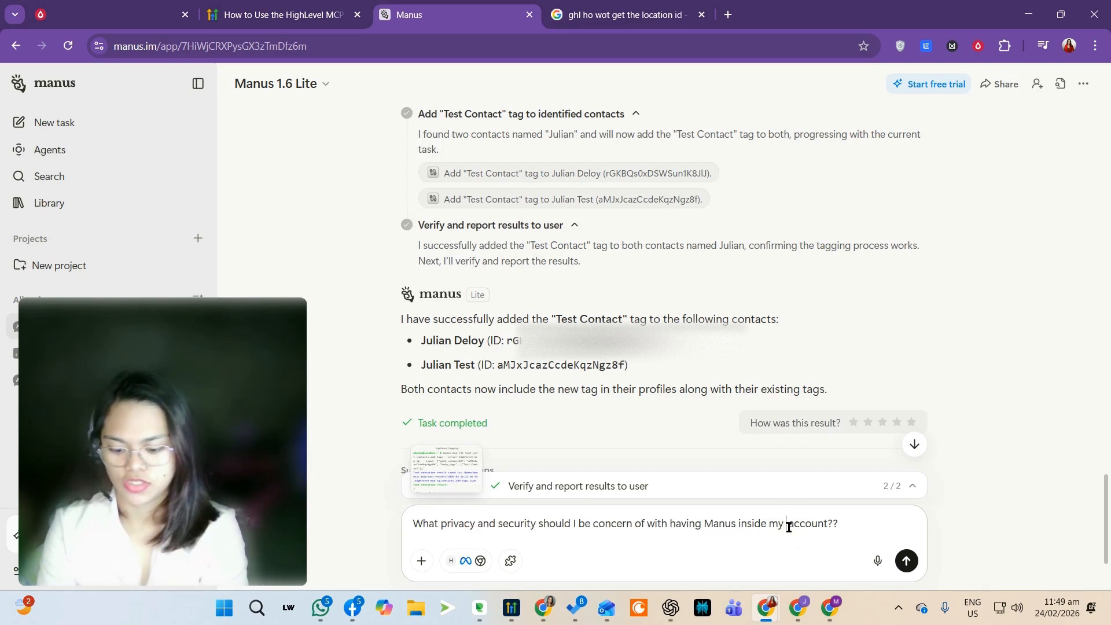
text(GHL)
right_click(776, 529)
click(906, 561)
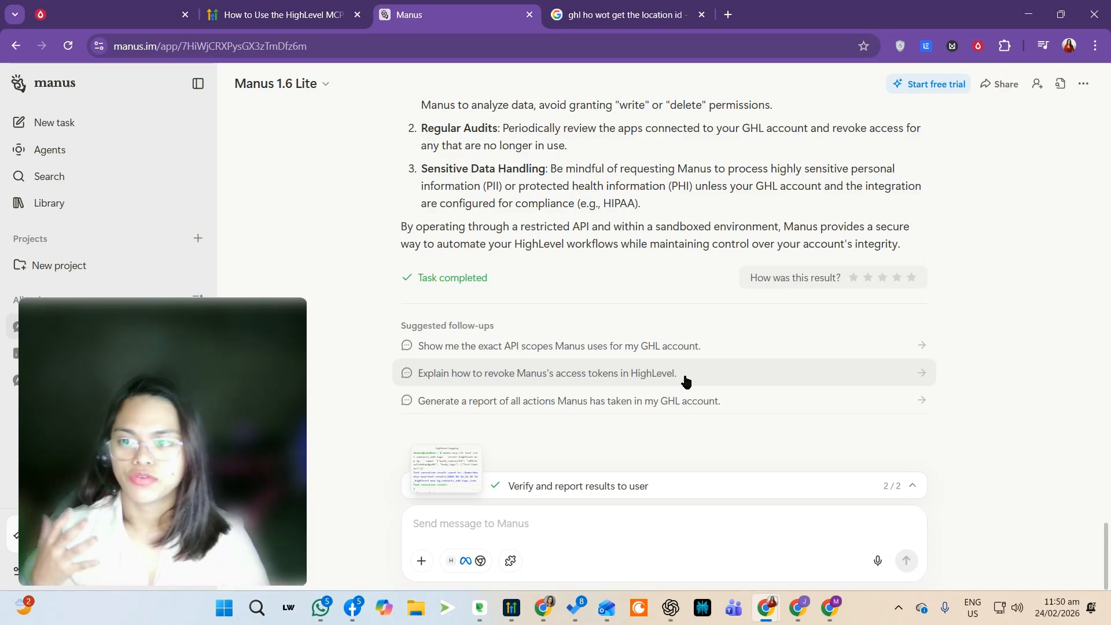
Step: Skim the end of Manus's privacy reply, from Best Practices for Security back to Operational Boundaries and Guardrails
scroll(686, 379, up, 4)
drag(589, 282, 631, 282)
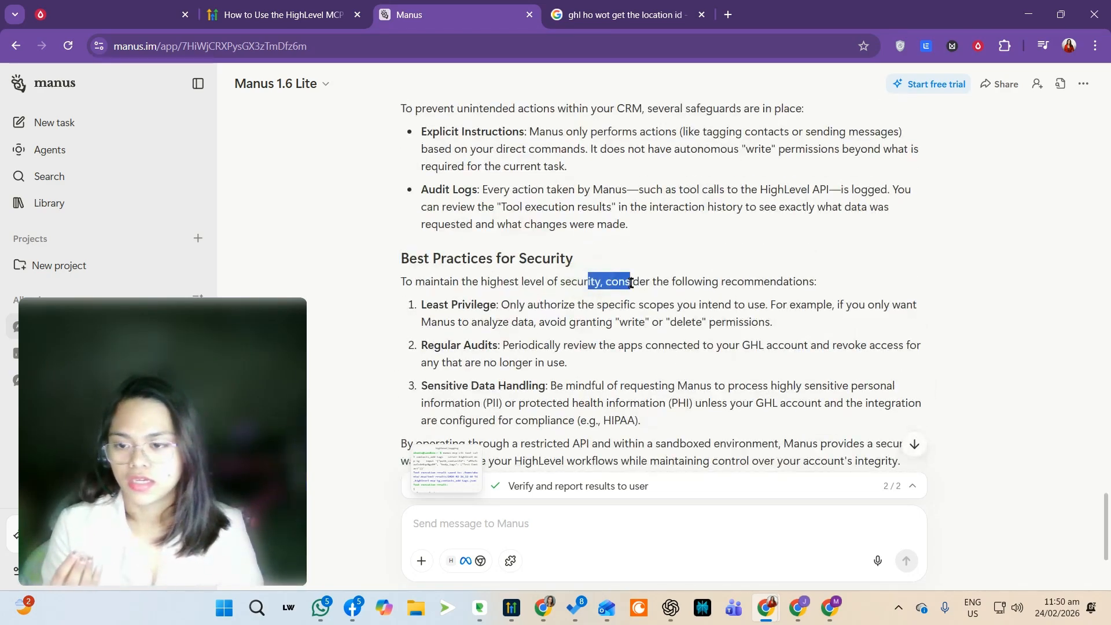
click(649, 286)
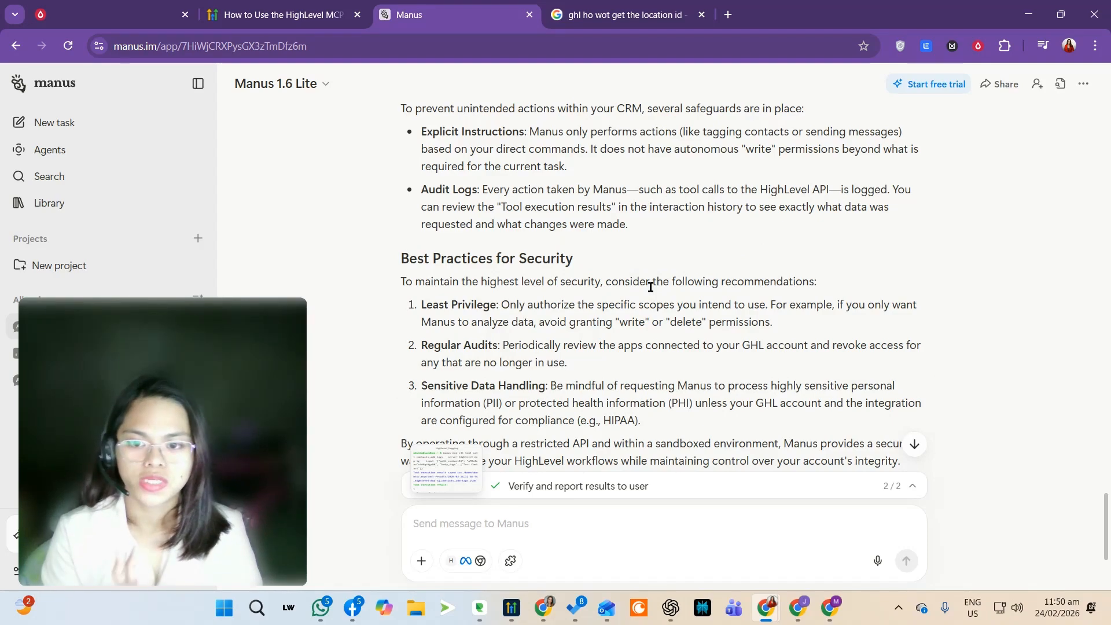
scroll(645, 299, up, 1)
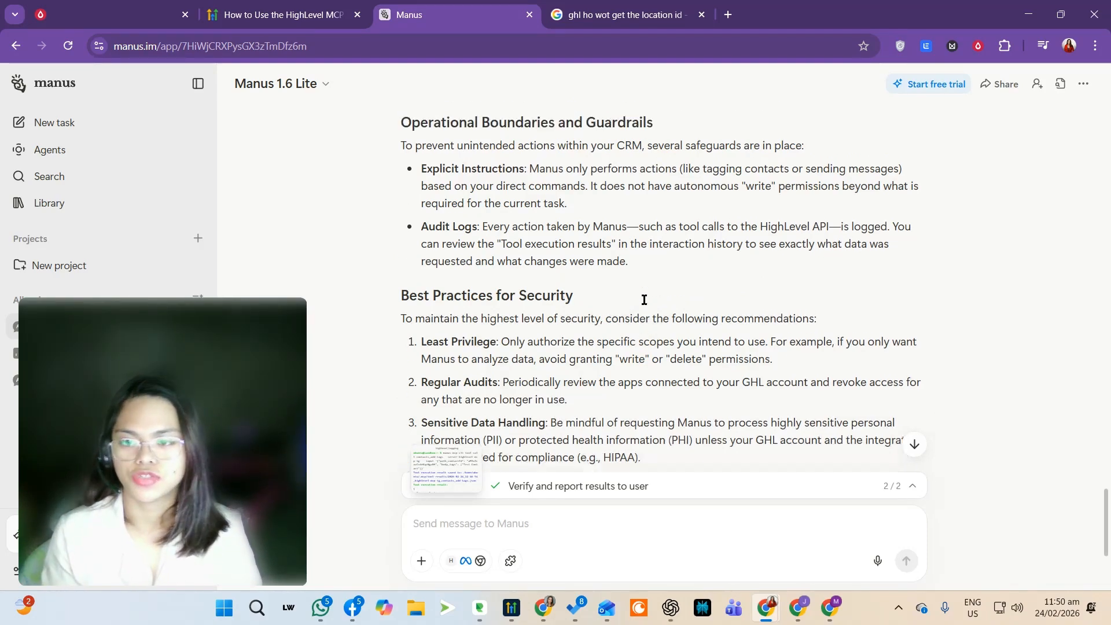
scroll(644, 299, up, 2)
drag(627, 334, 631, 338)
click(635, 334)
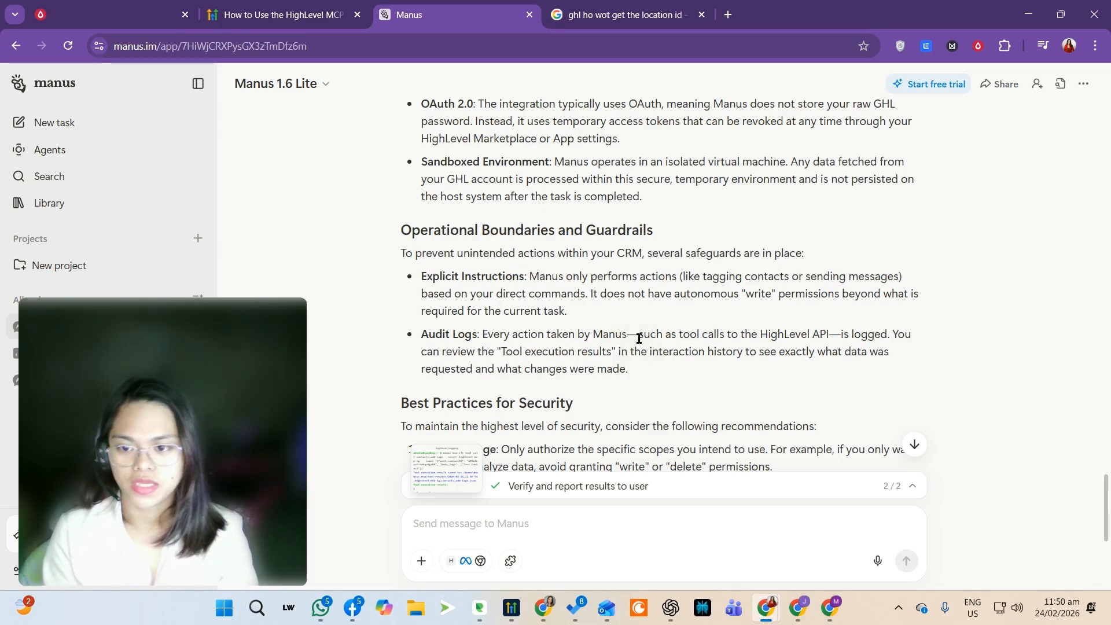
click(639, 339)
scroll(679, 326, up, 2)
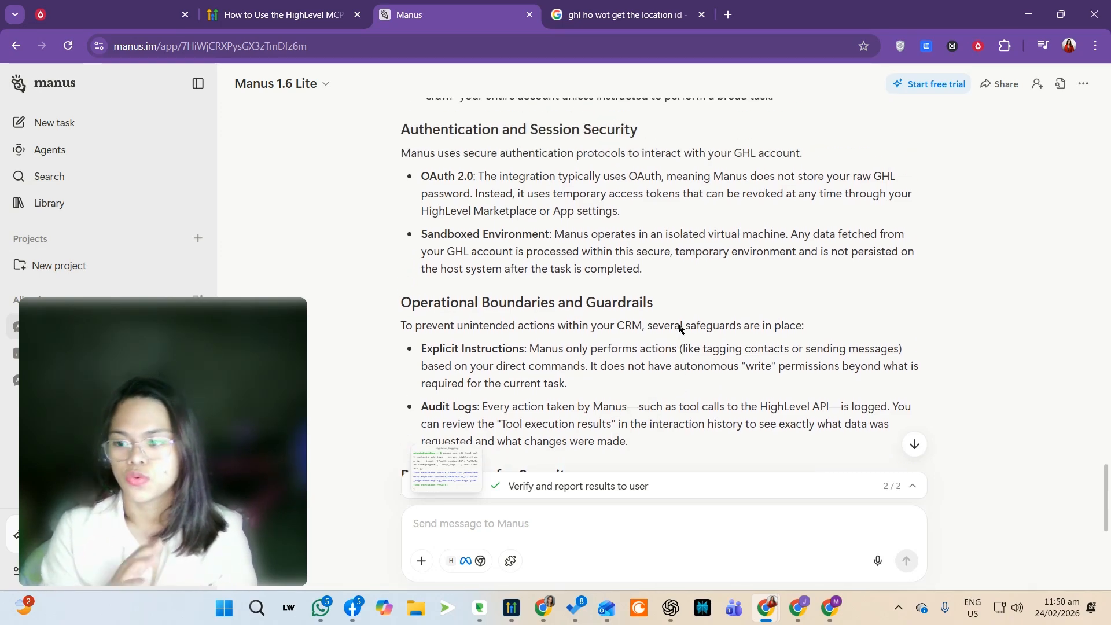
Step: Go back to the beginning of the privacy reply and read its introductory summary of the concerns
scroll(671, 339, up, 3)
scroll(661, 351, up, 2)
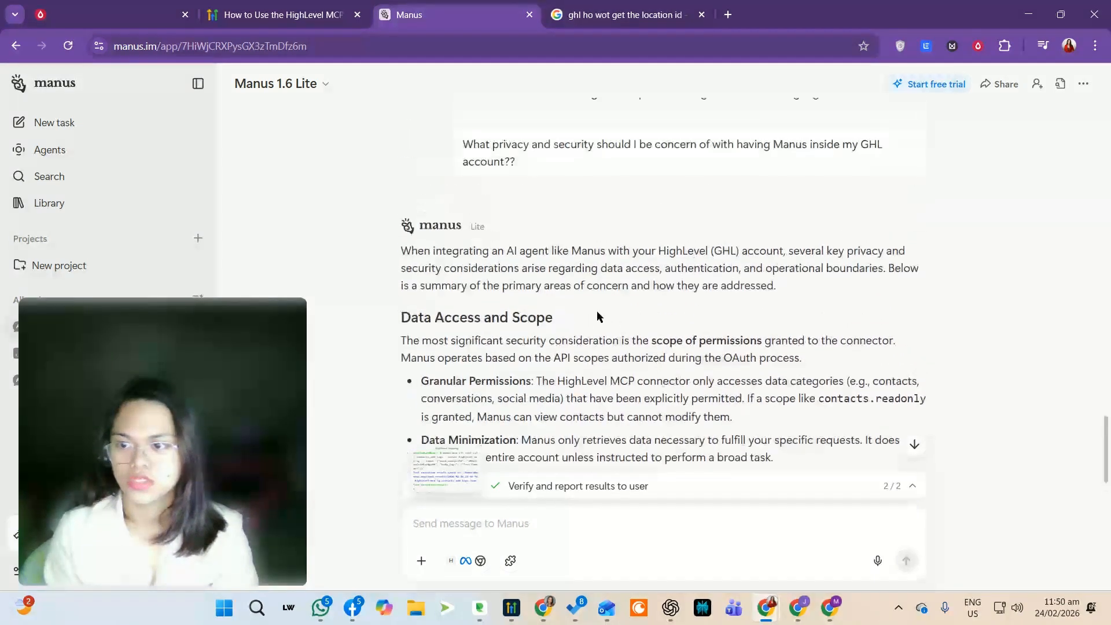
drag(412, 243, 608, 243)
scroll(503, 286, down, 2)
Step: Examine the Granular Permissions point under Data Access and Scope, including the permitted data categories and the contacts.readonly scope
drag(442, 235, 839, 252)
click(627, 234)
click(670, 258)
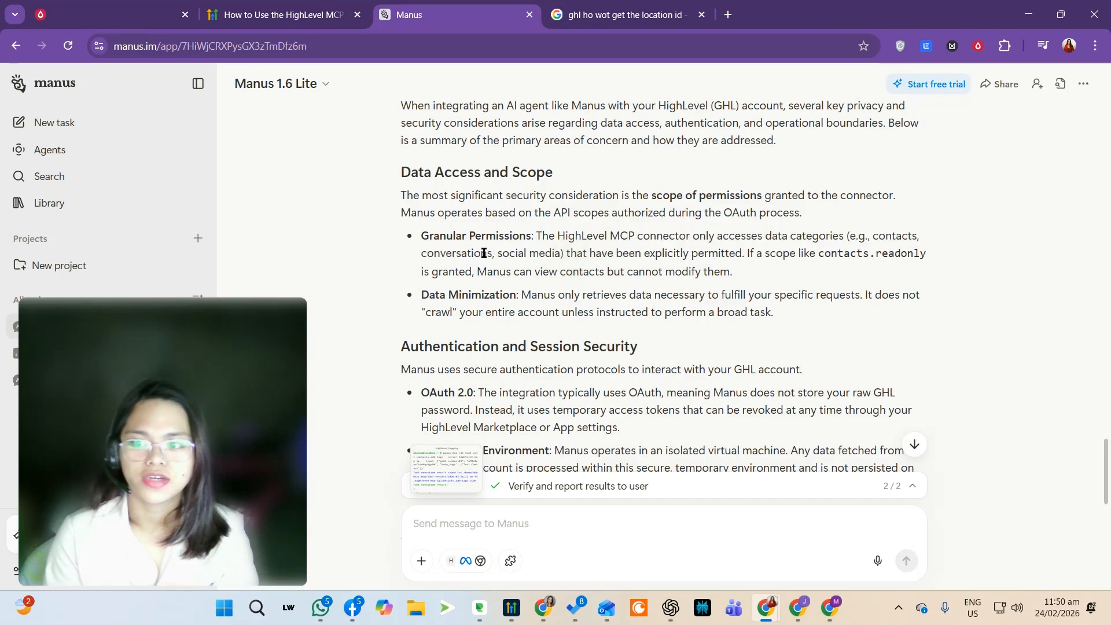
drag(487, 253, 462, 253)
drag(560, 255, 849, 239)
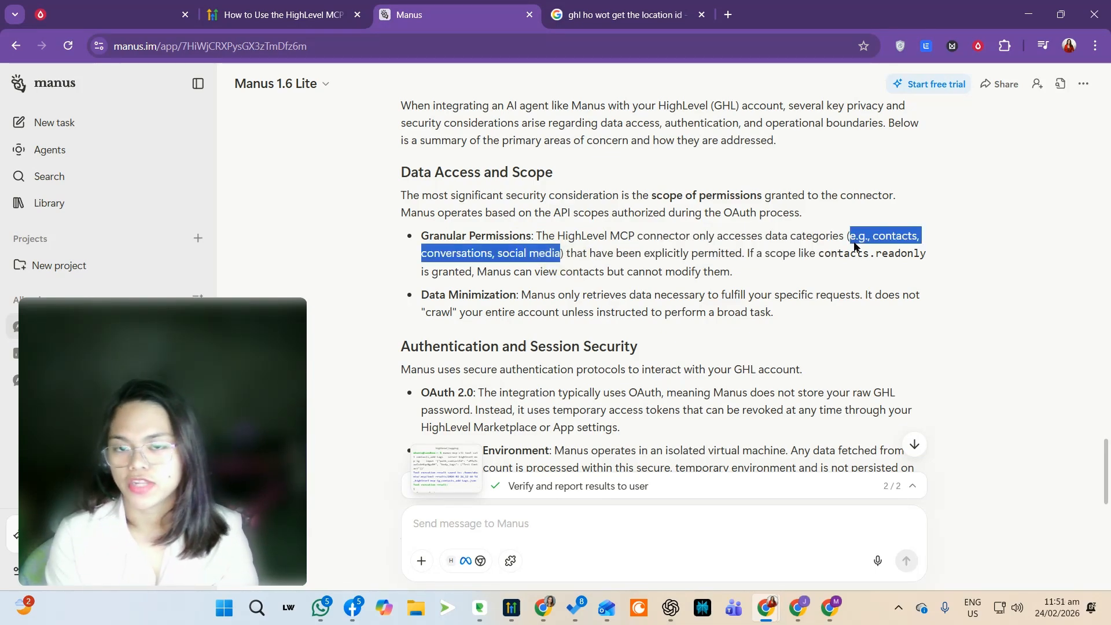
drag(571, 253, 616, 284)
click(617, 284)
drag(742, 275, 564, 274)
click(868, 279)
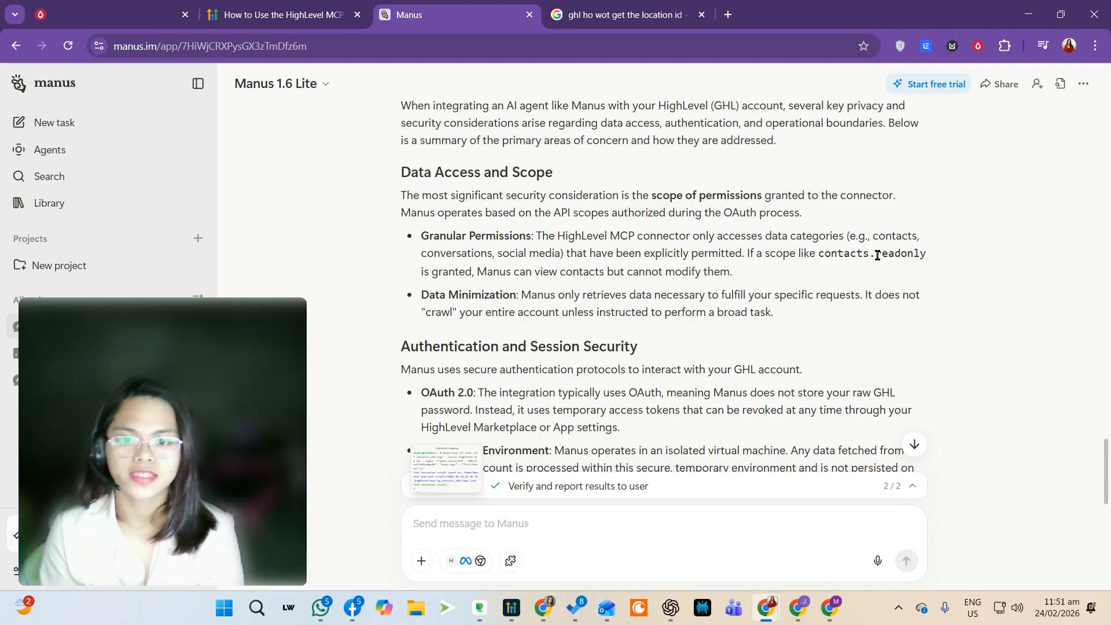
drag(878, 256, 927, 253)
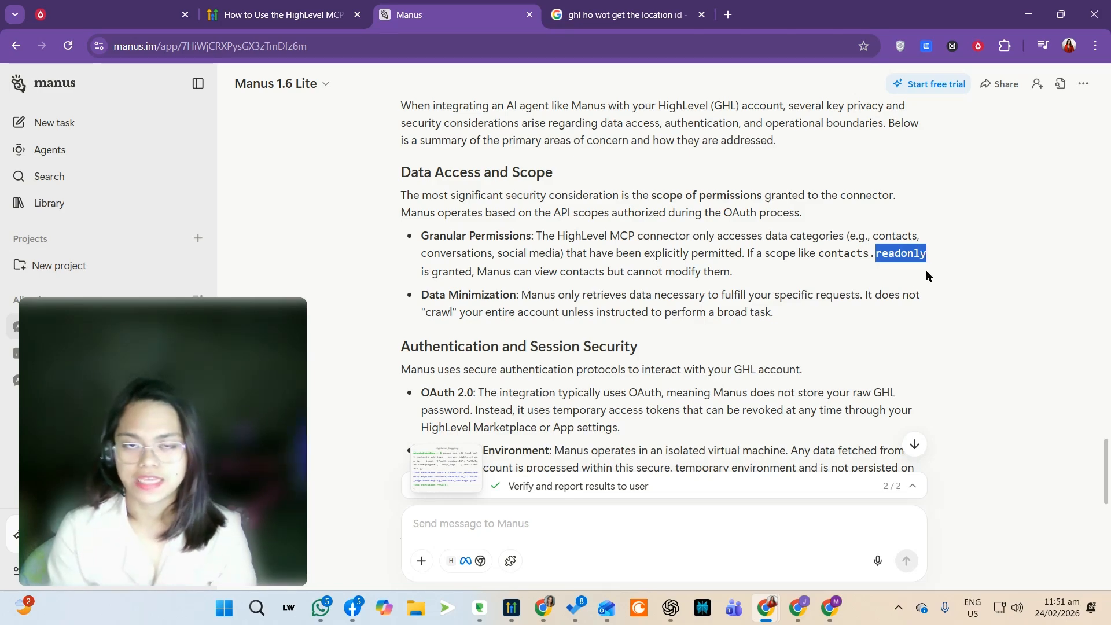
Step: Read the Data Minimization point and the Authentication and Session Security section on OAuth 2.0 and the sandboxed environment
drag(485, 296, 627, 300)
scroll(622, 301, down, 1)
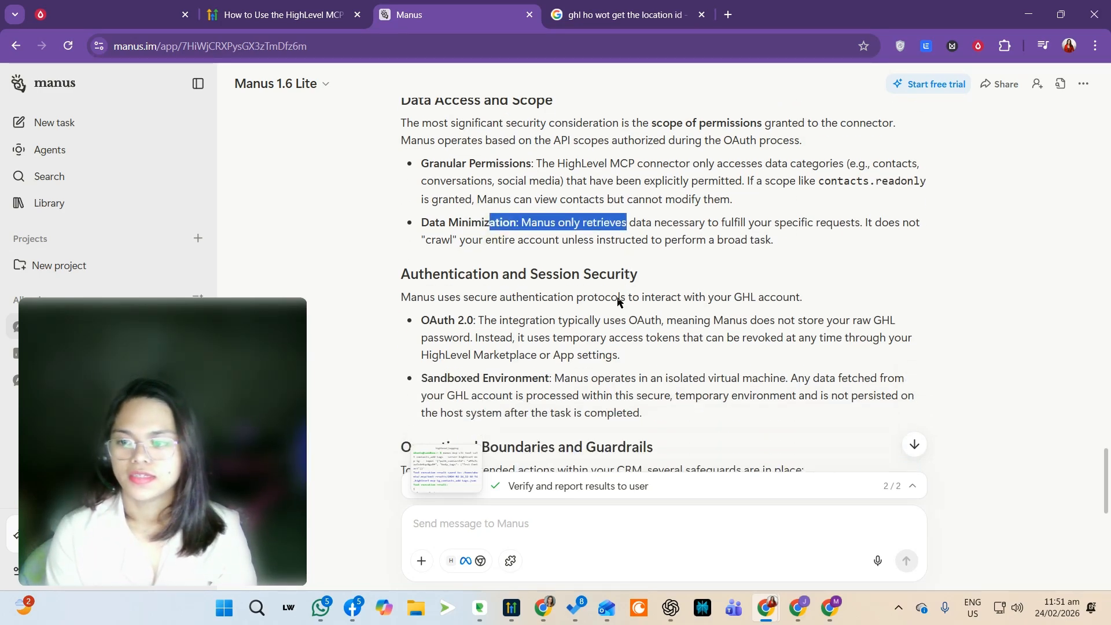
click(517, 291)
drag(471, 332, 782, 327)
scroll(783, 325, down, 2)
click(800, 242)
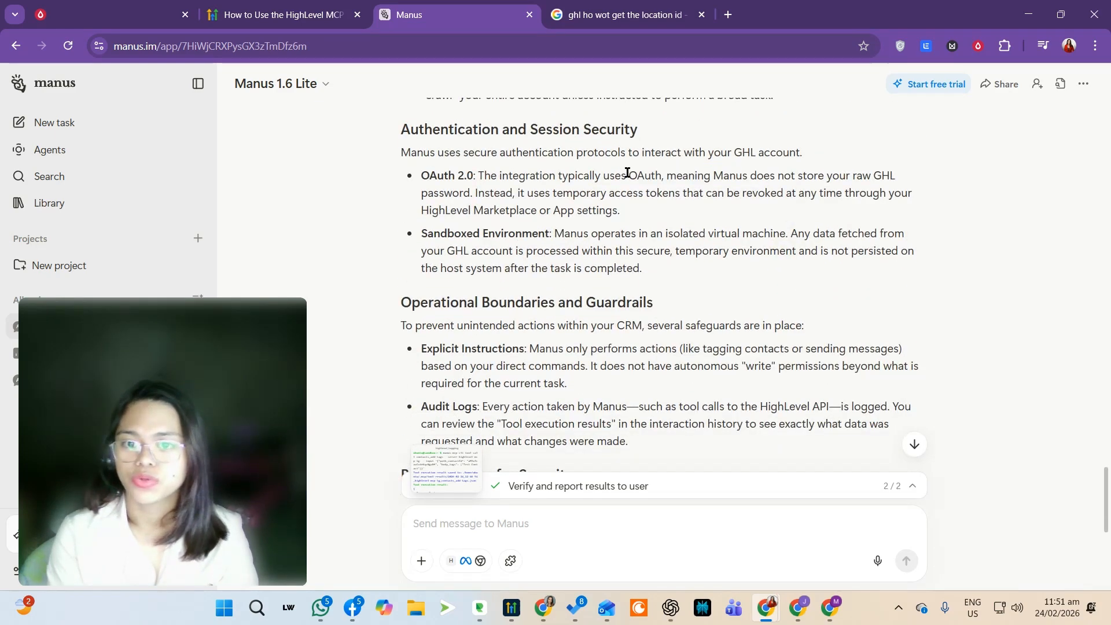
drag(499, 178, 549, 211)
Step: Read the Operational Boundaries and Guardrails section, especially Explicit Instructions, and continue to Best Practices for Security
drag(451, 305, 587, 303)
scroll(588, 303, down, 1)
click(511, 274)
drag(476, 121, 542, 293)
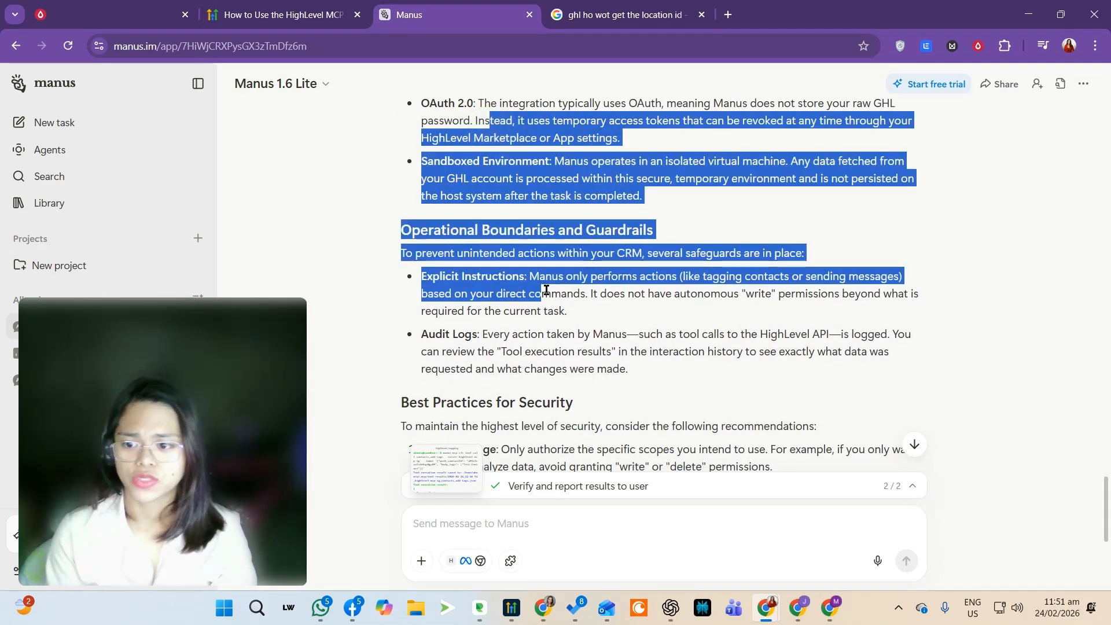
scroll(547, 295, down, 3)
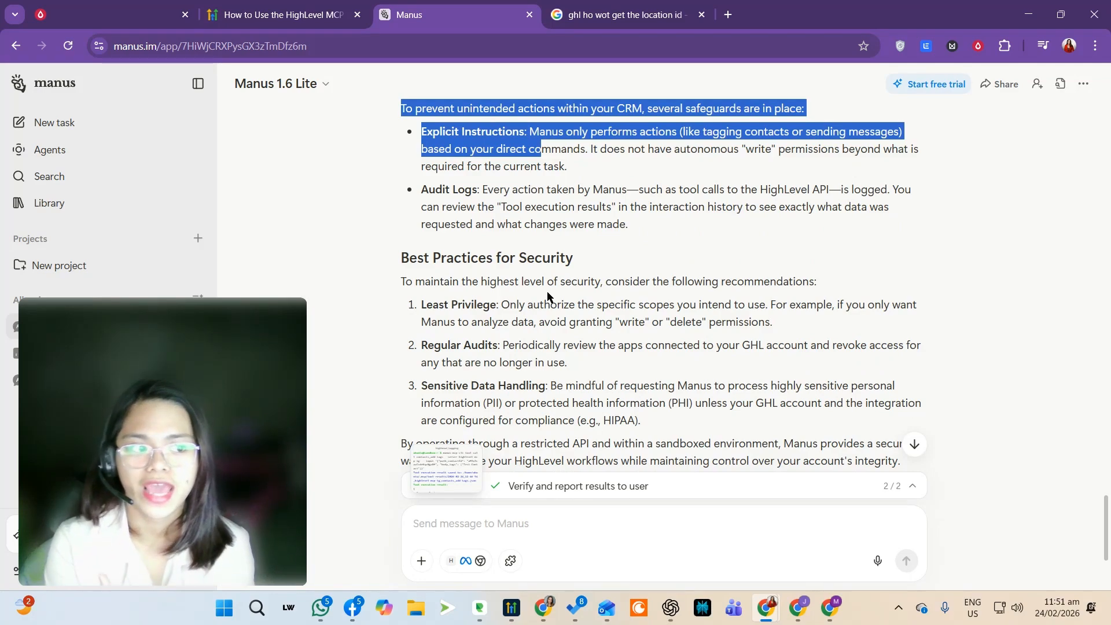
click(548, 295)
drag(497, 150, 582, 300)
click(582, 300)
drag(575, 259, 403, 259)
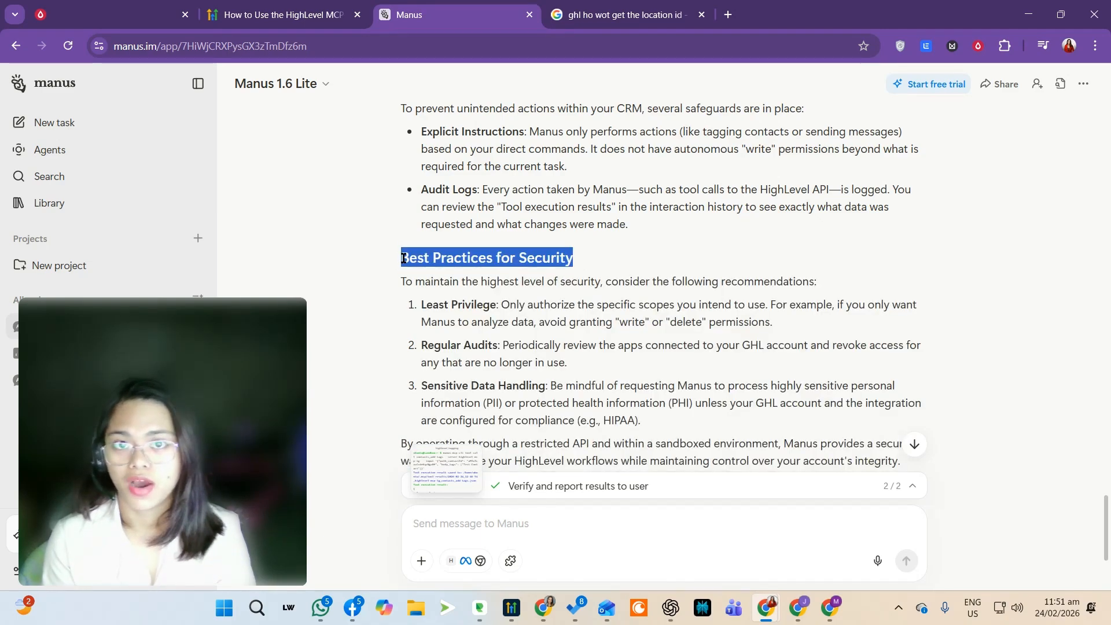
click(469, 281)
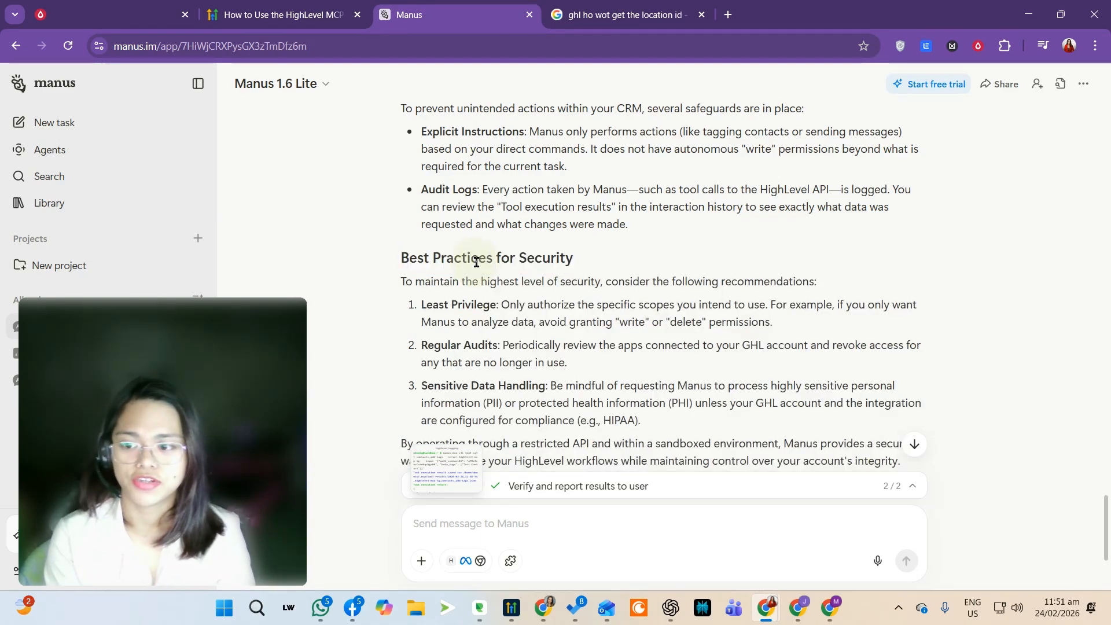